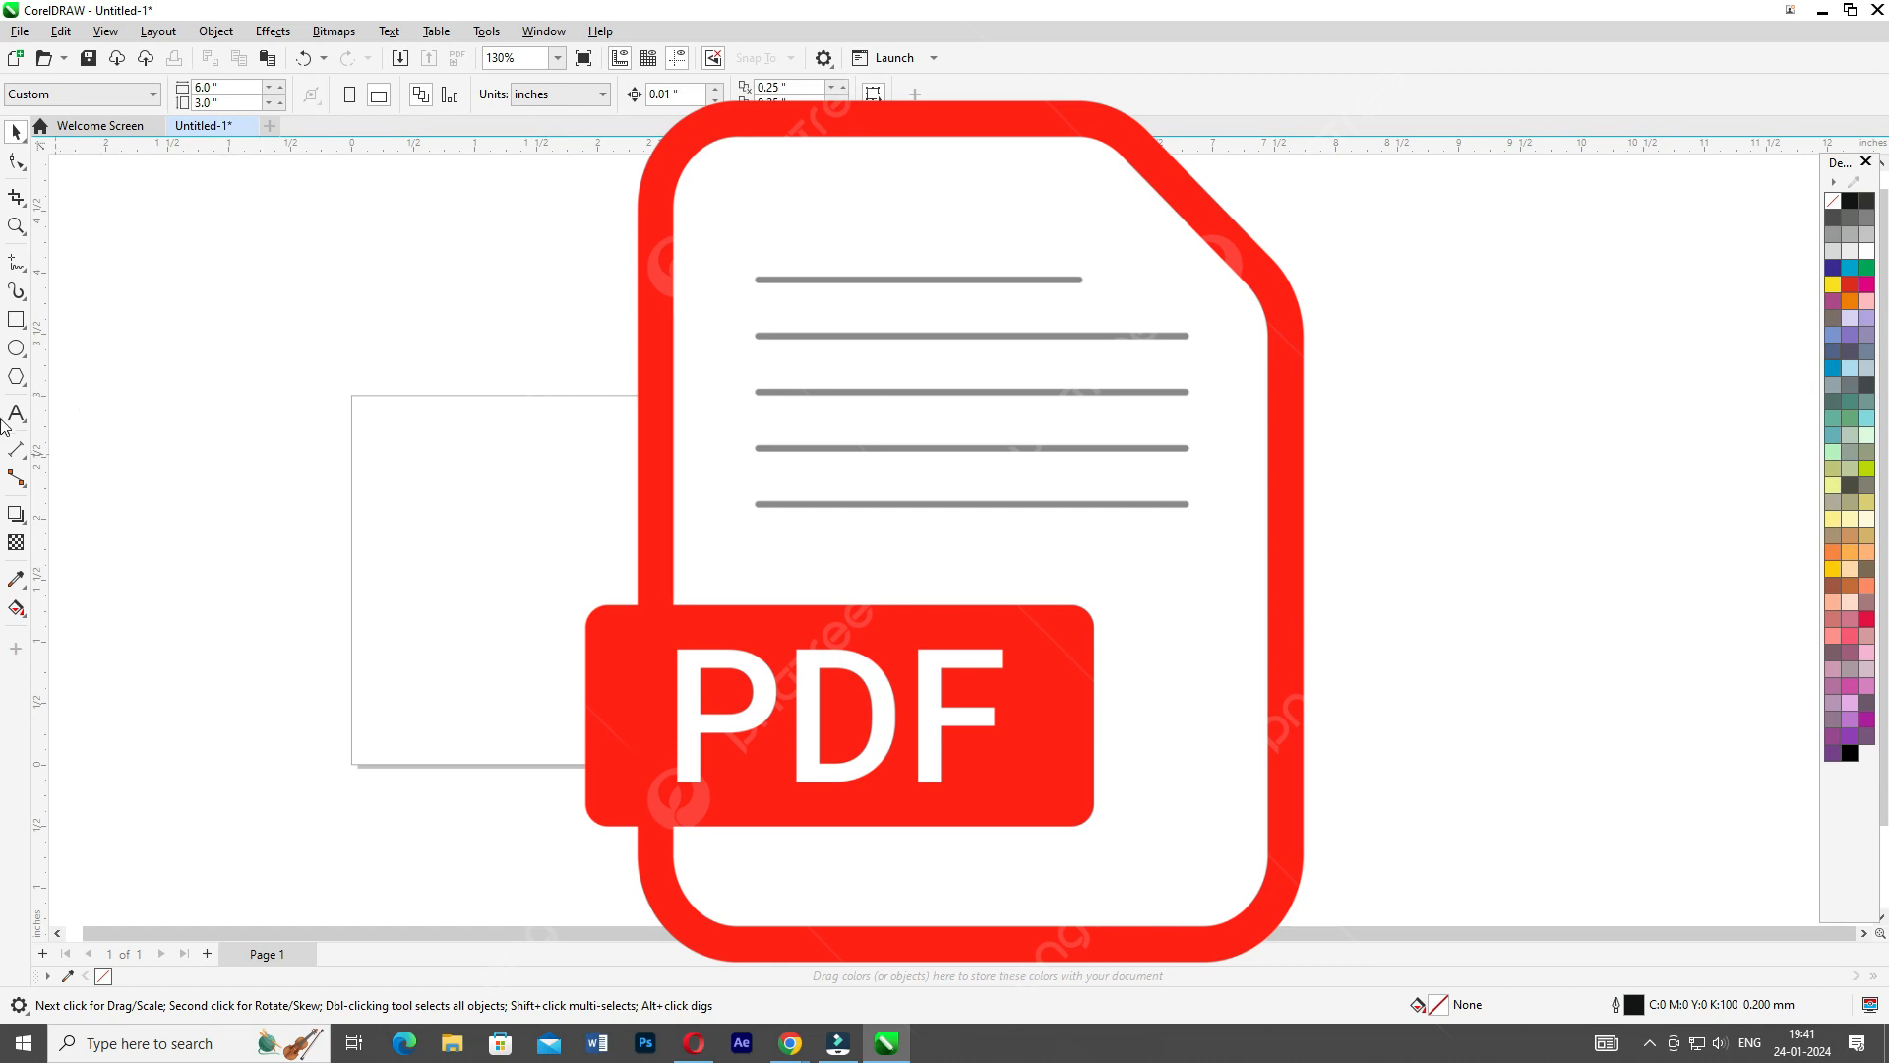
Create a rectangle matching the 6 × 3 inch page frame
click(15, 317)
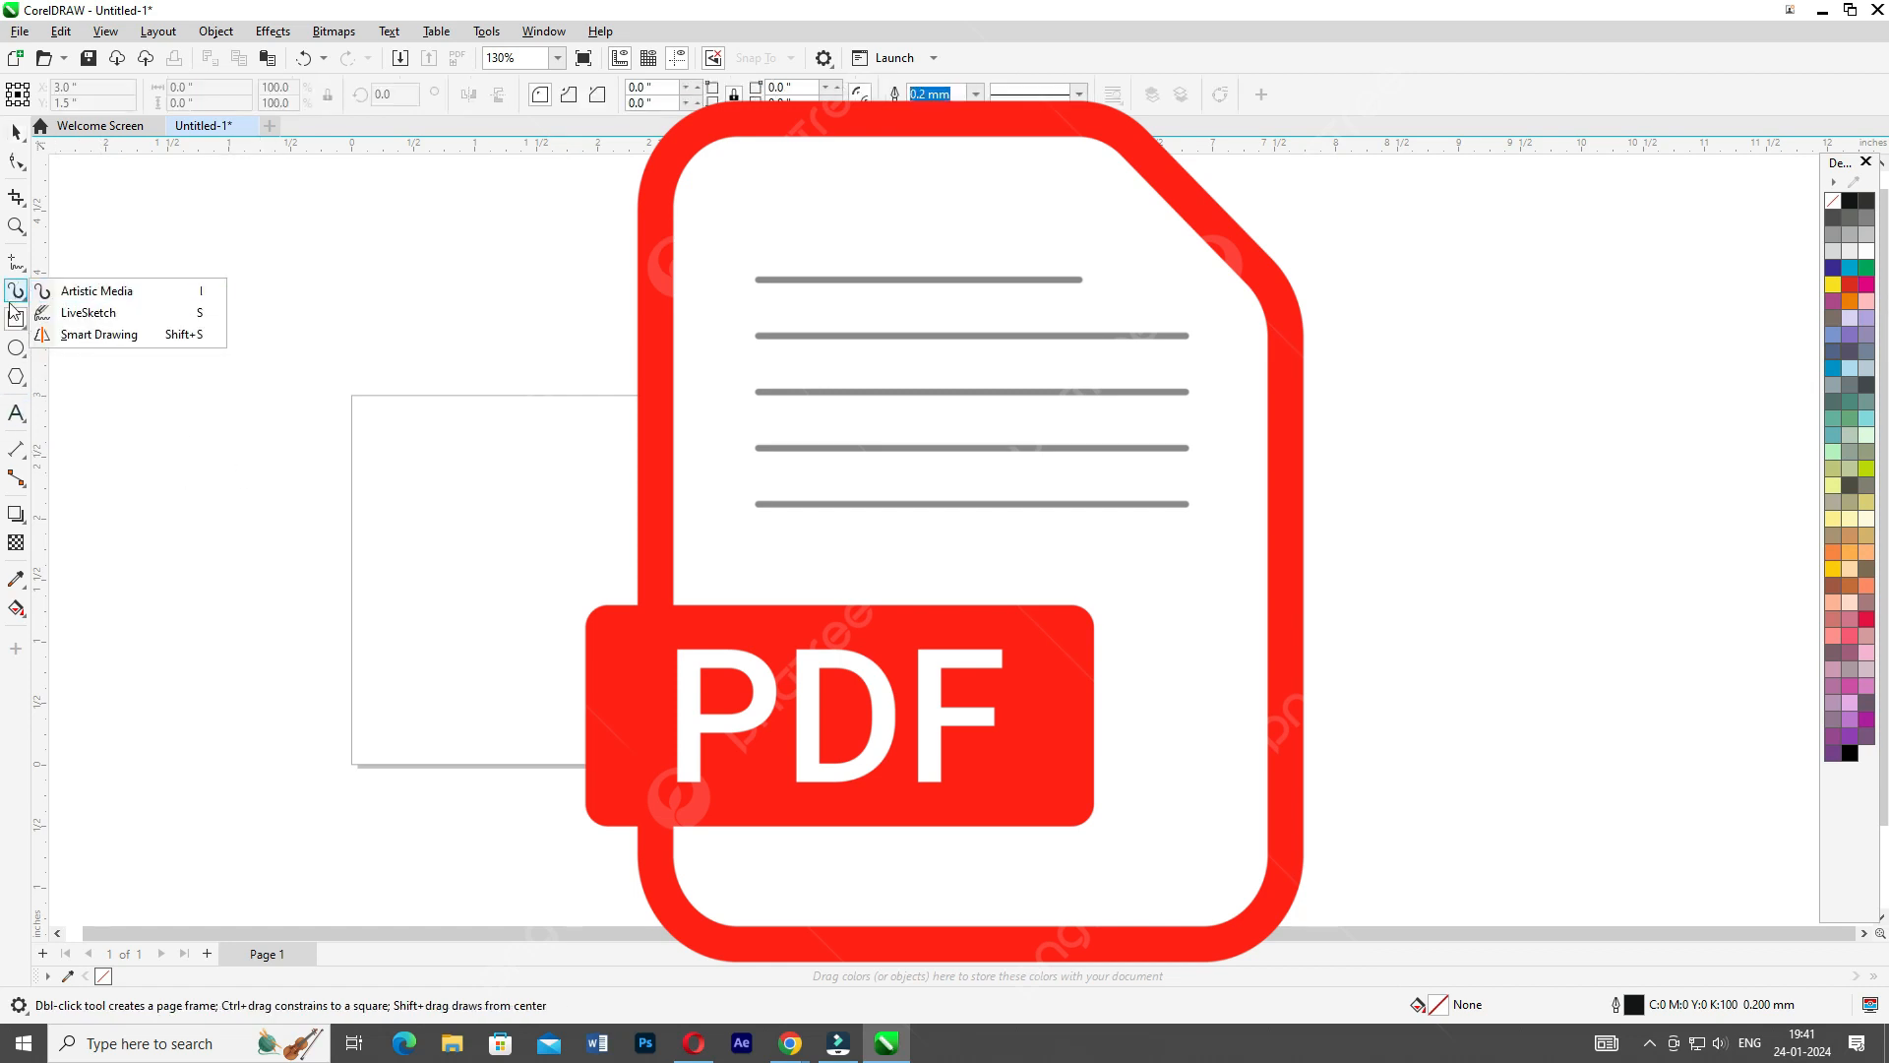
double_click(15, 319)
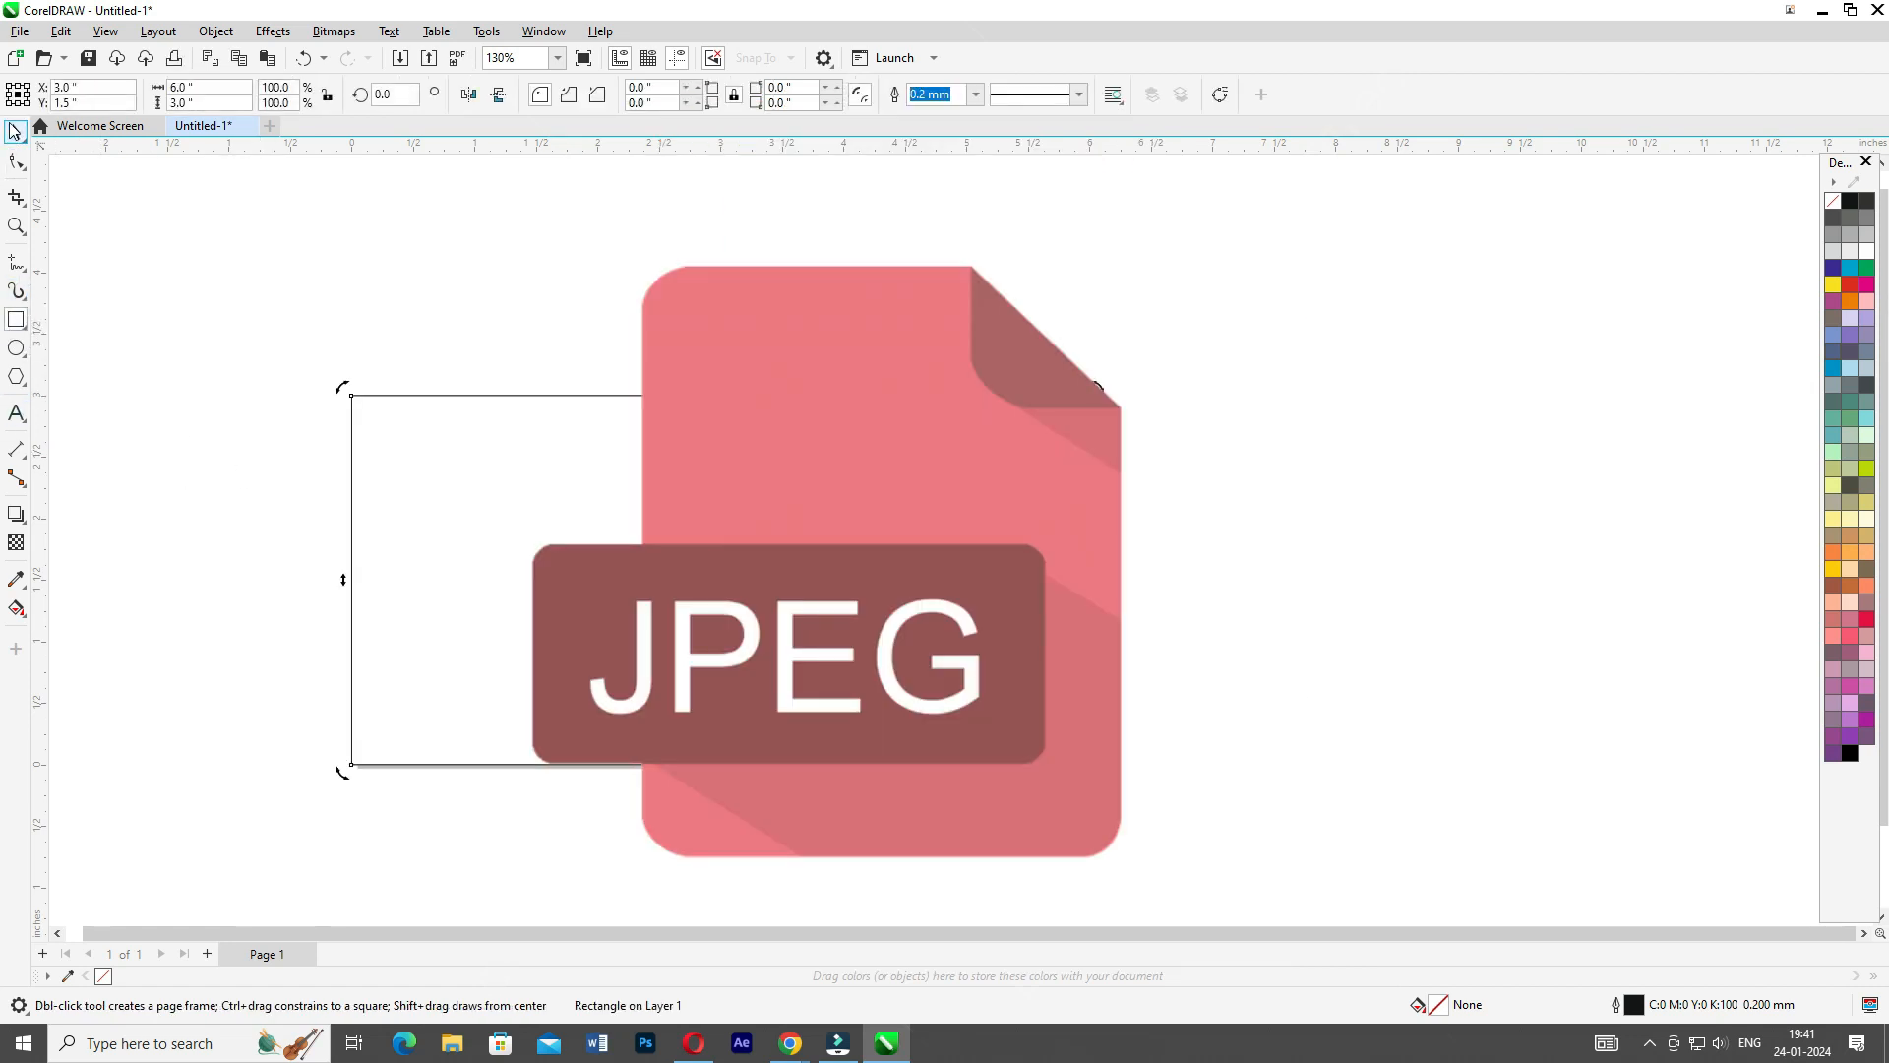
click(14, 130)
Fill the page-sized rectangle with orange and remove its outline
scroll(14, 131, up, 1)
click(1854, 297)
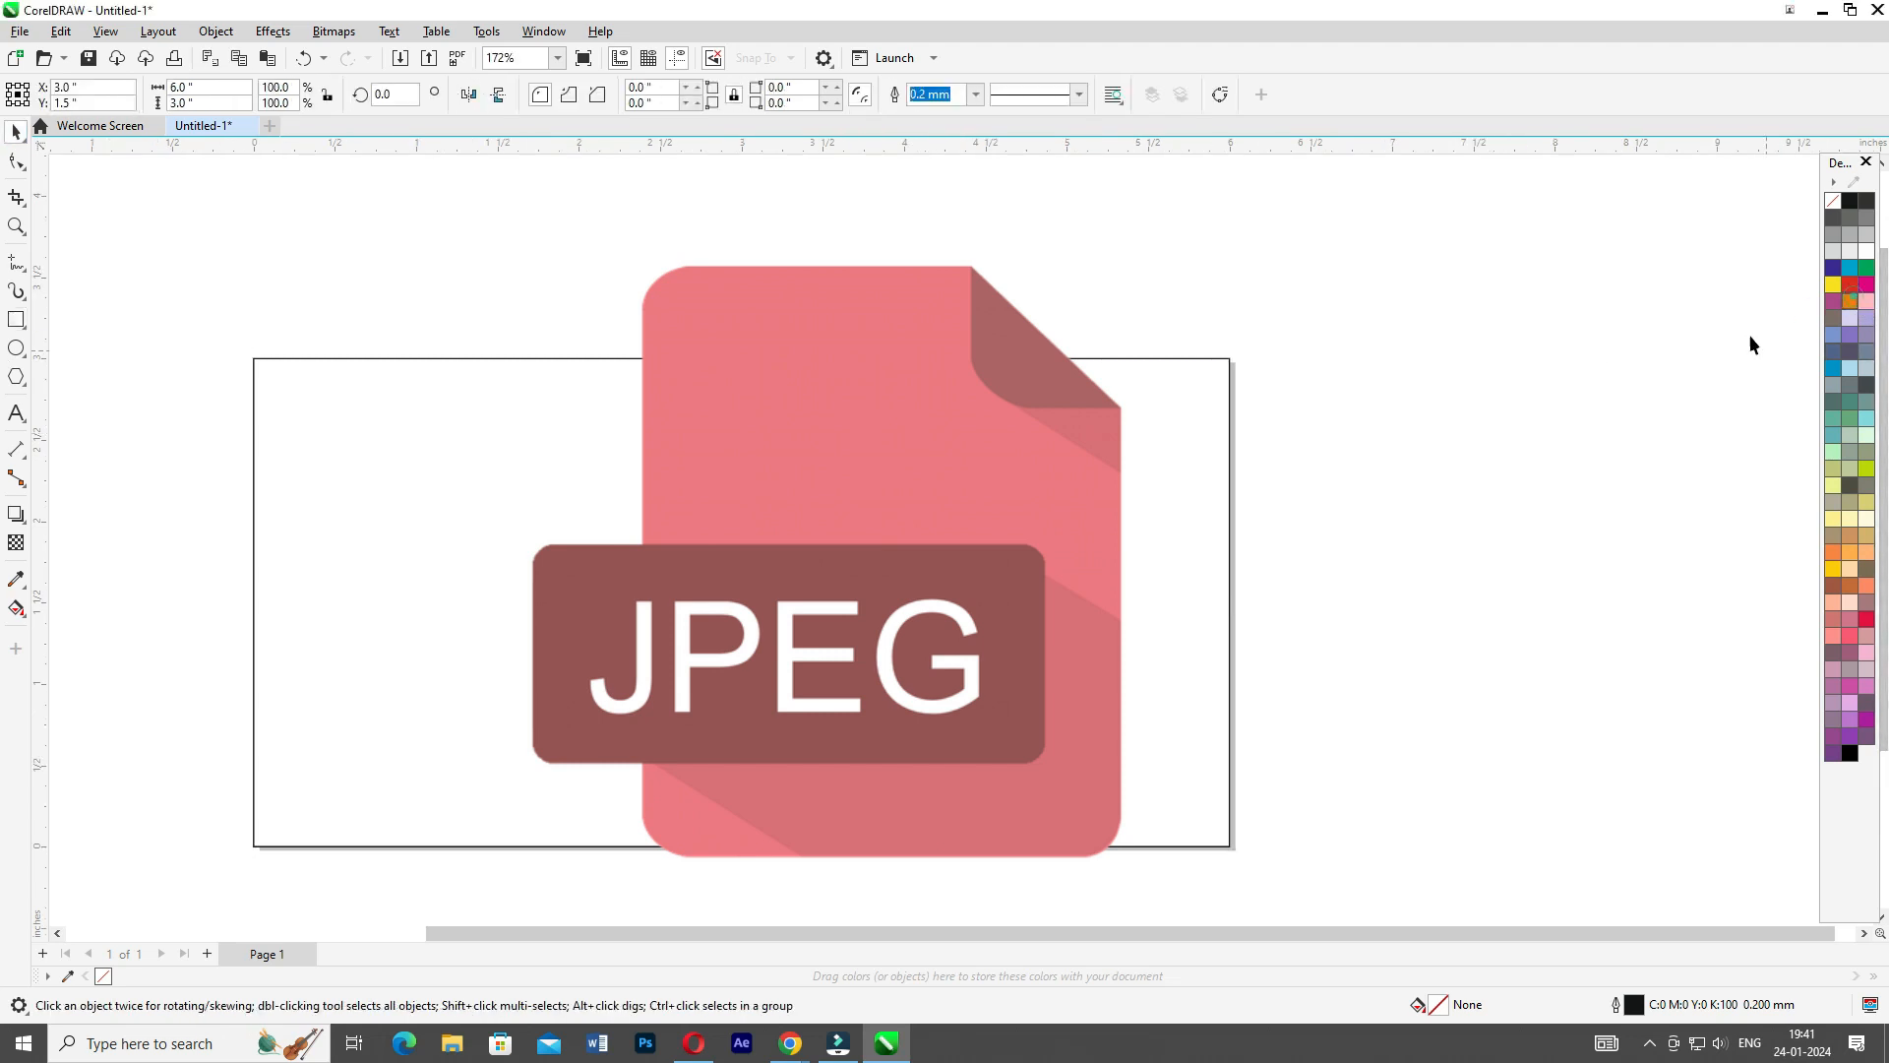
scroll(1294, 527, down, 1)
click(1114, 462)
right_click(1835, 200)
scroll(1251, 482, up, 1)
scroll(1244, 481, down, 1)
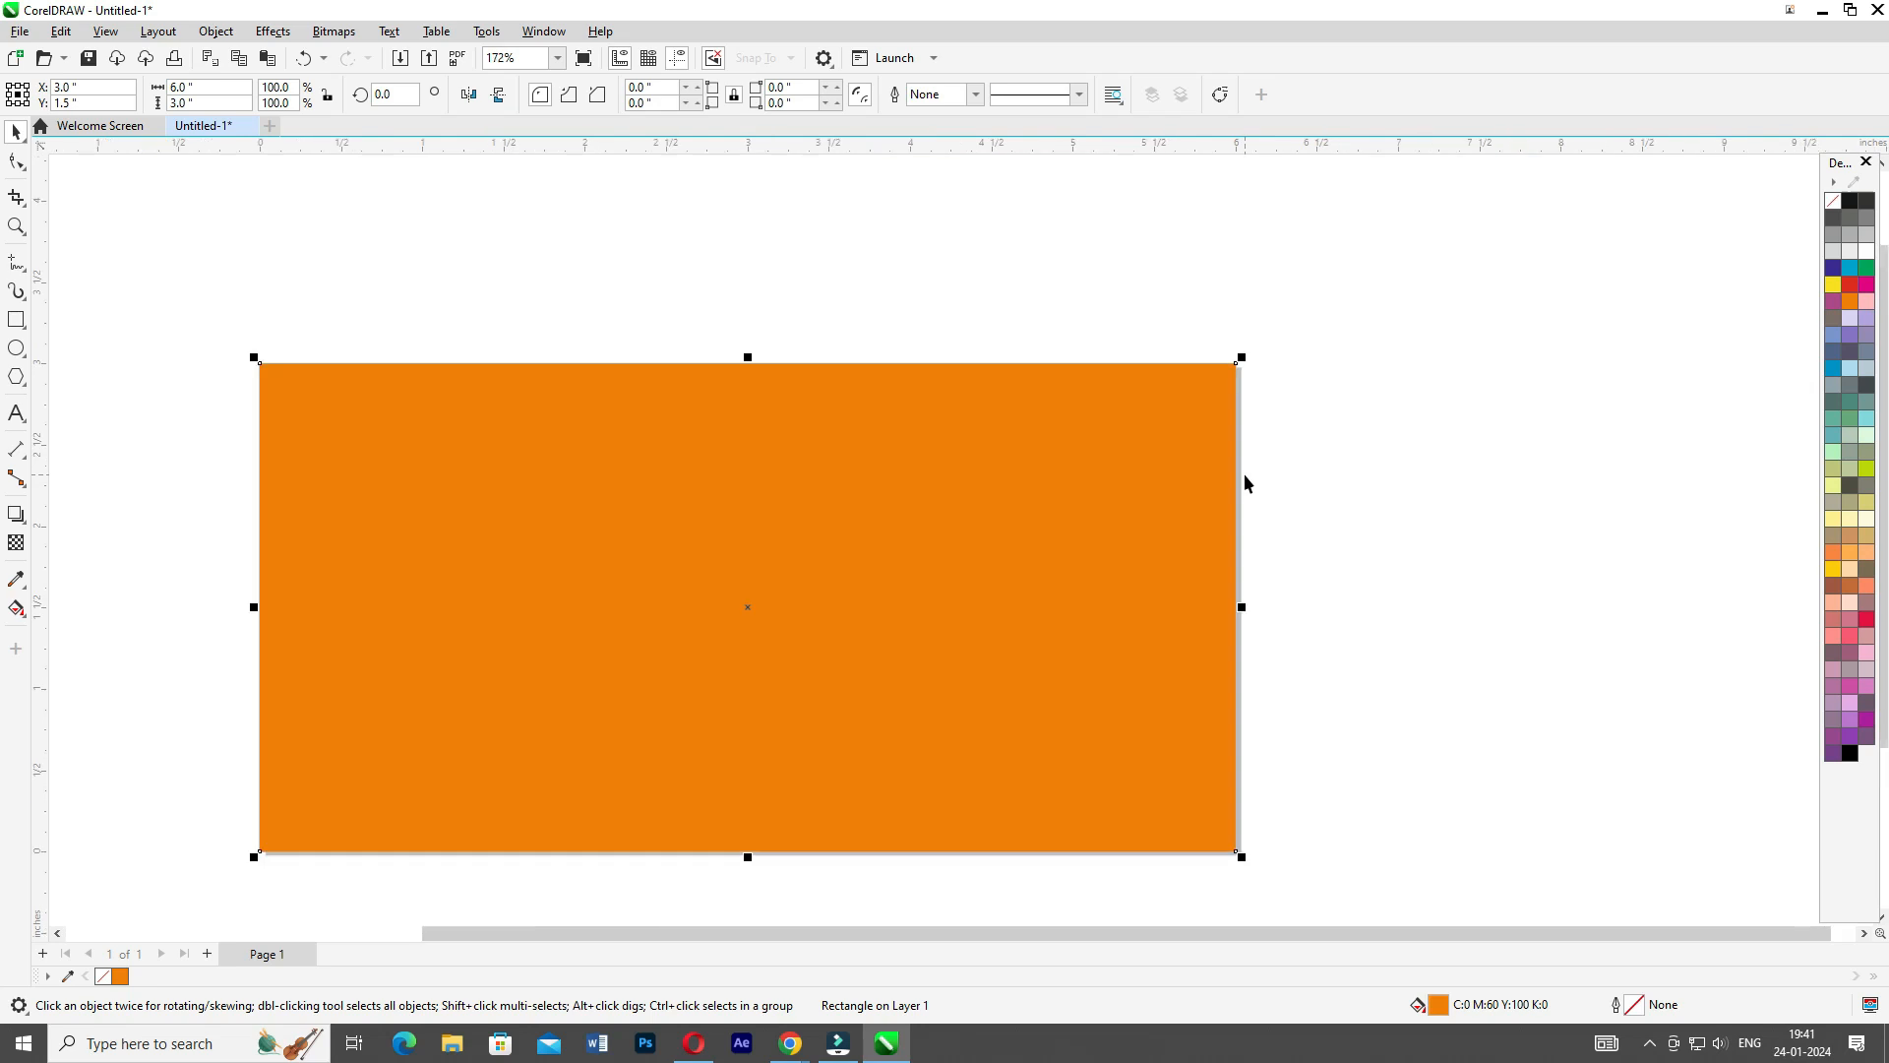
Start exporting the selected orange rectangle to the Desktop under the file name "6x3...normal flex"
drag(1404, 329, 215, 852)
key(ctrl+e)
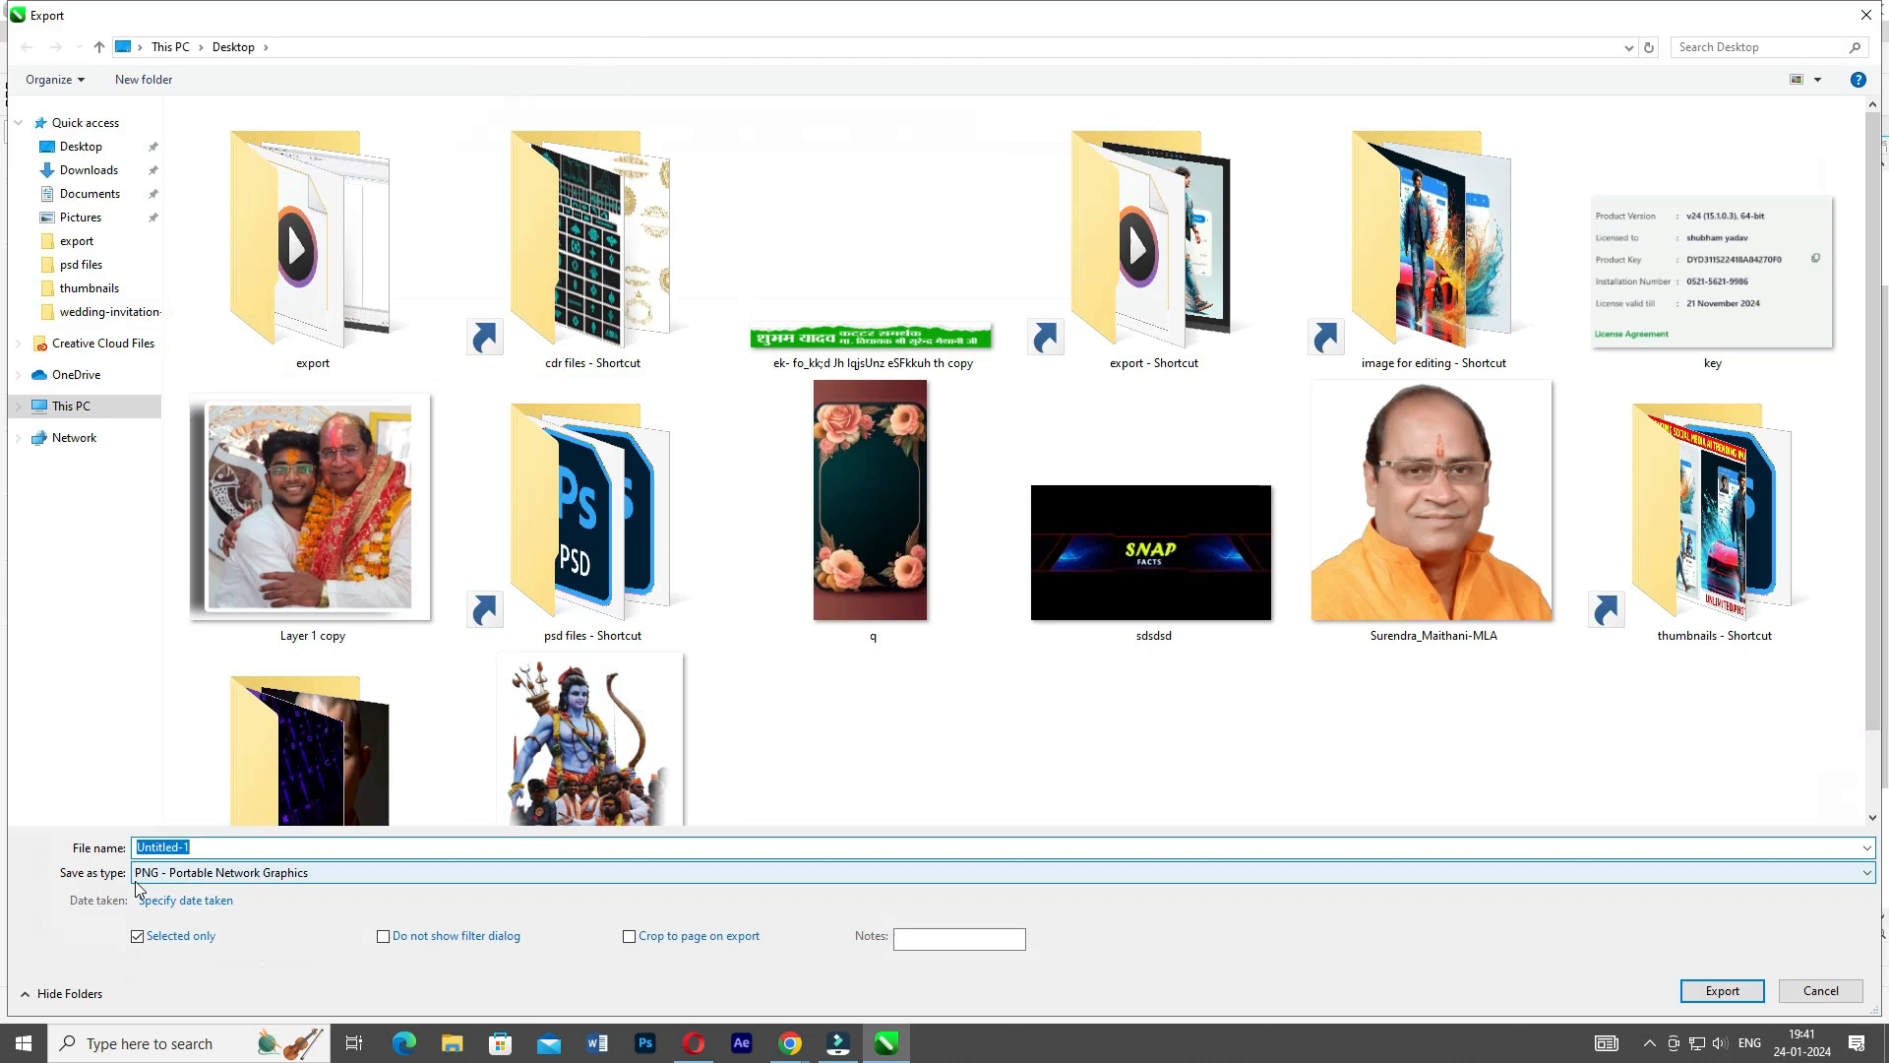
click(229, 846)
double_click(229, 846)
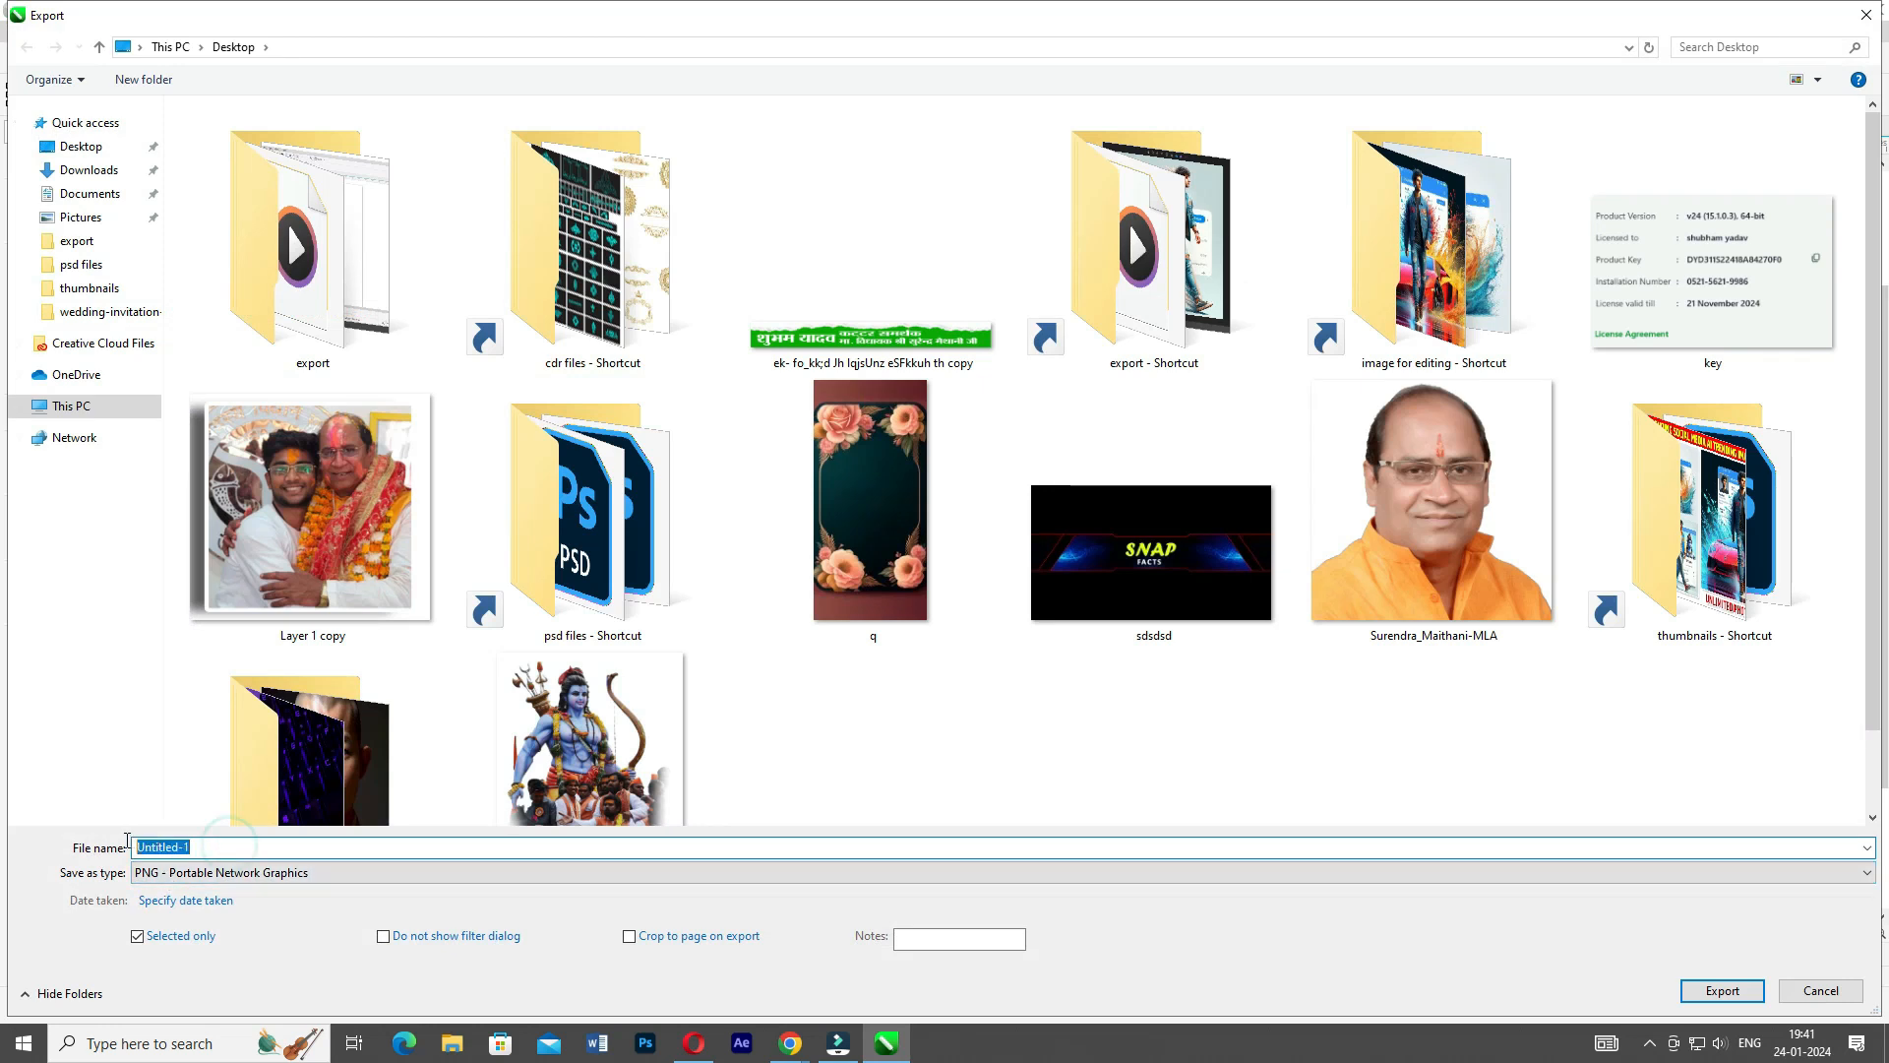
click(217, 853)
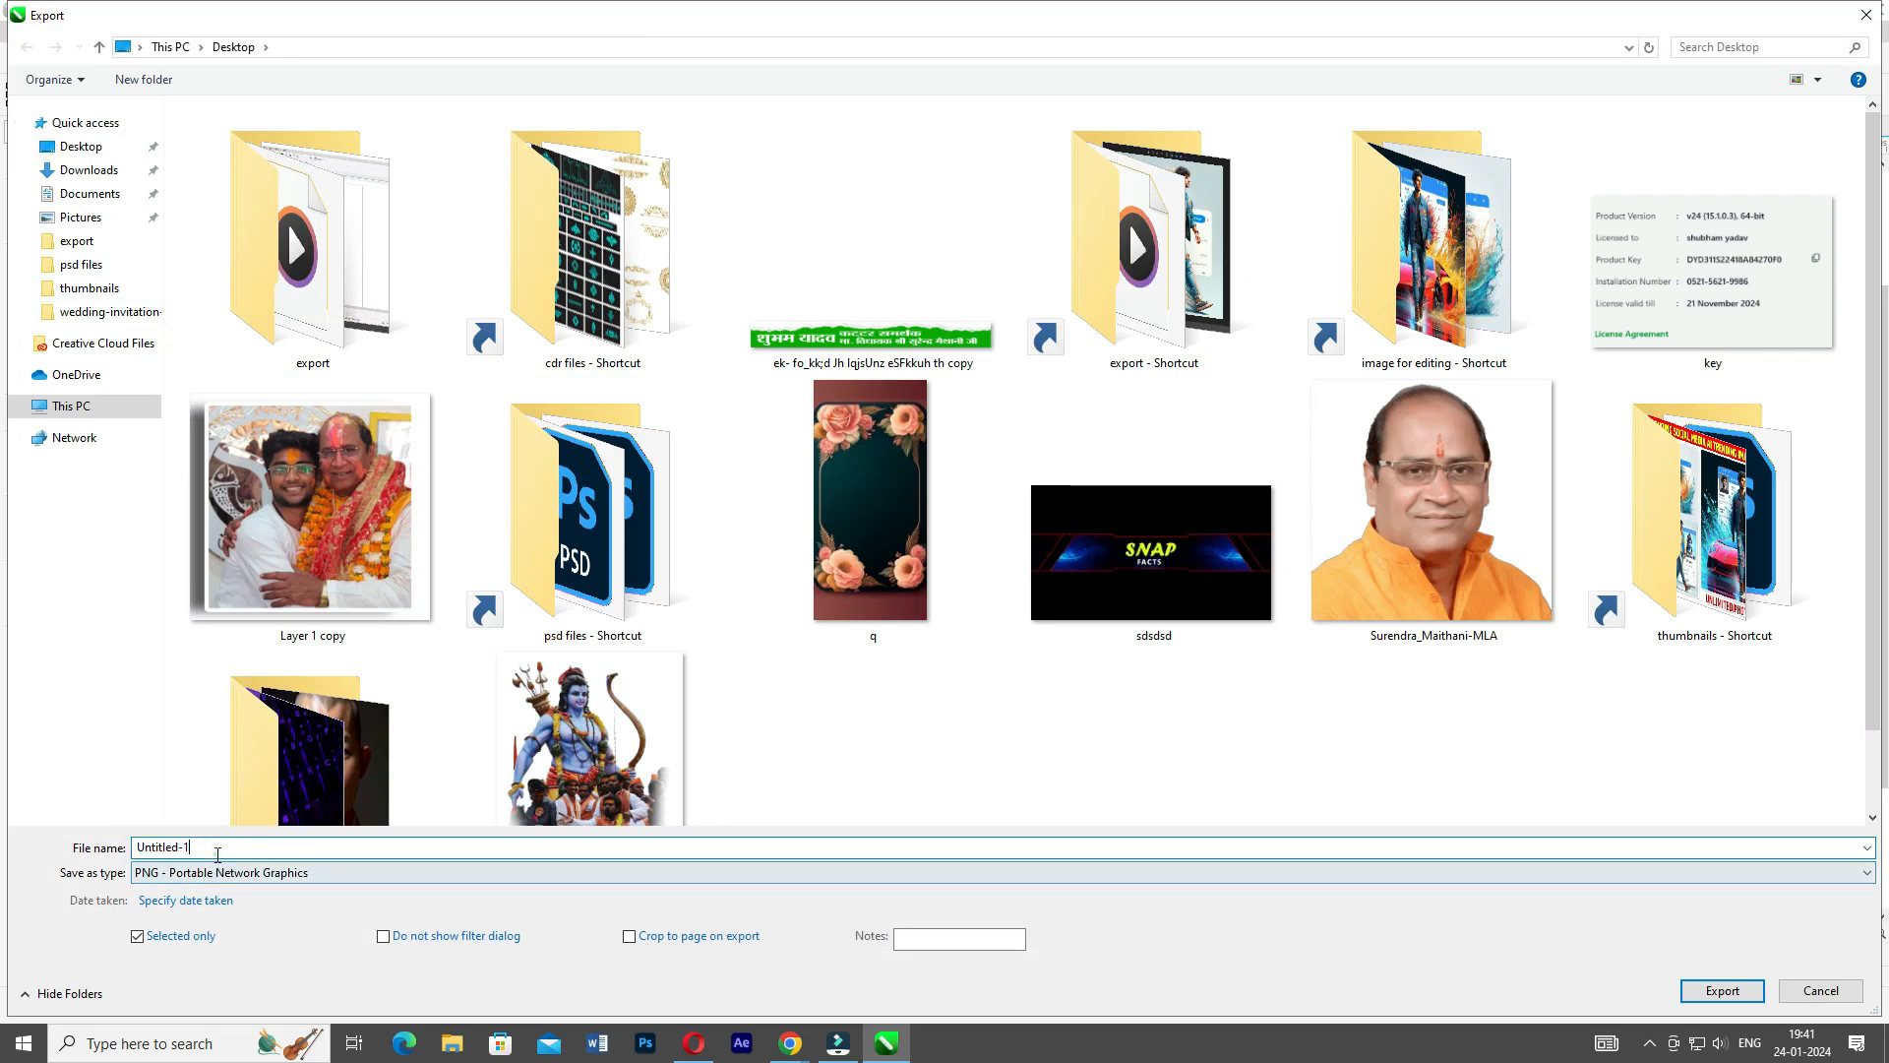
double_click(222, 848)
text(6x3...normal flex)
Choose TIF - TIFF Bitmap as the export format and proceed to the bitmap conversion settings
click(178, 881)
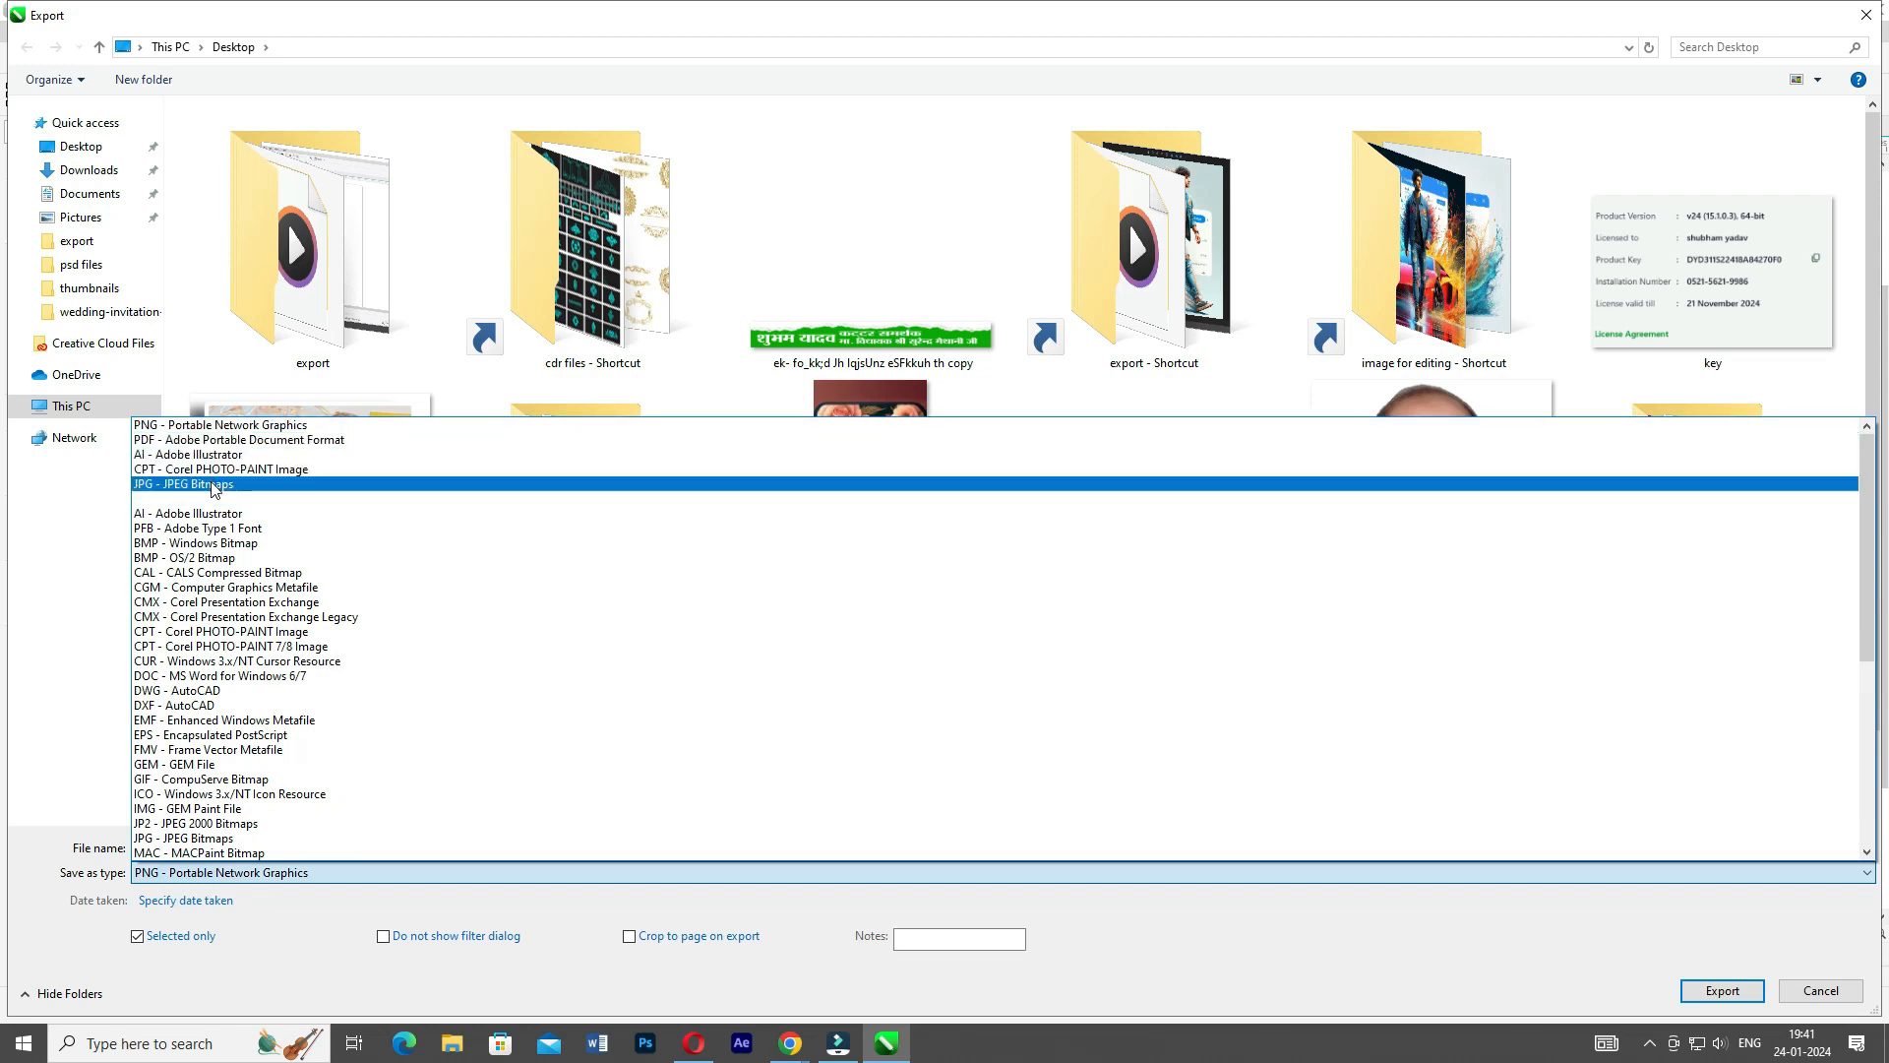
scroll(212, 536, down, 1)
scroll(211, 536, down, 3)
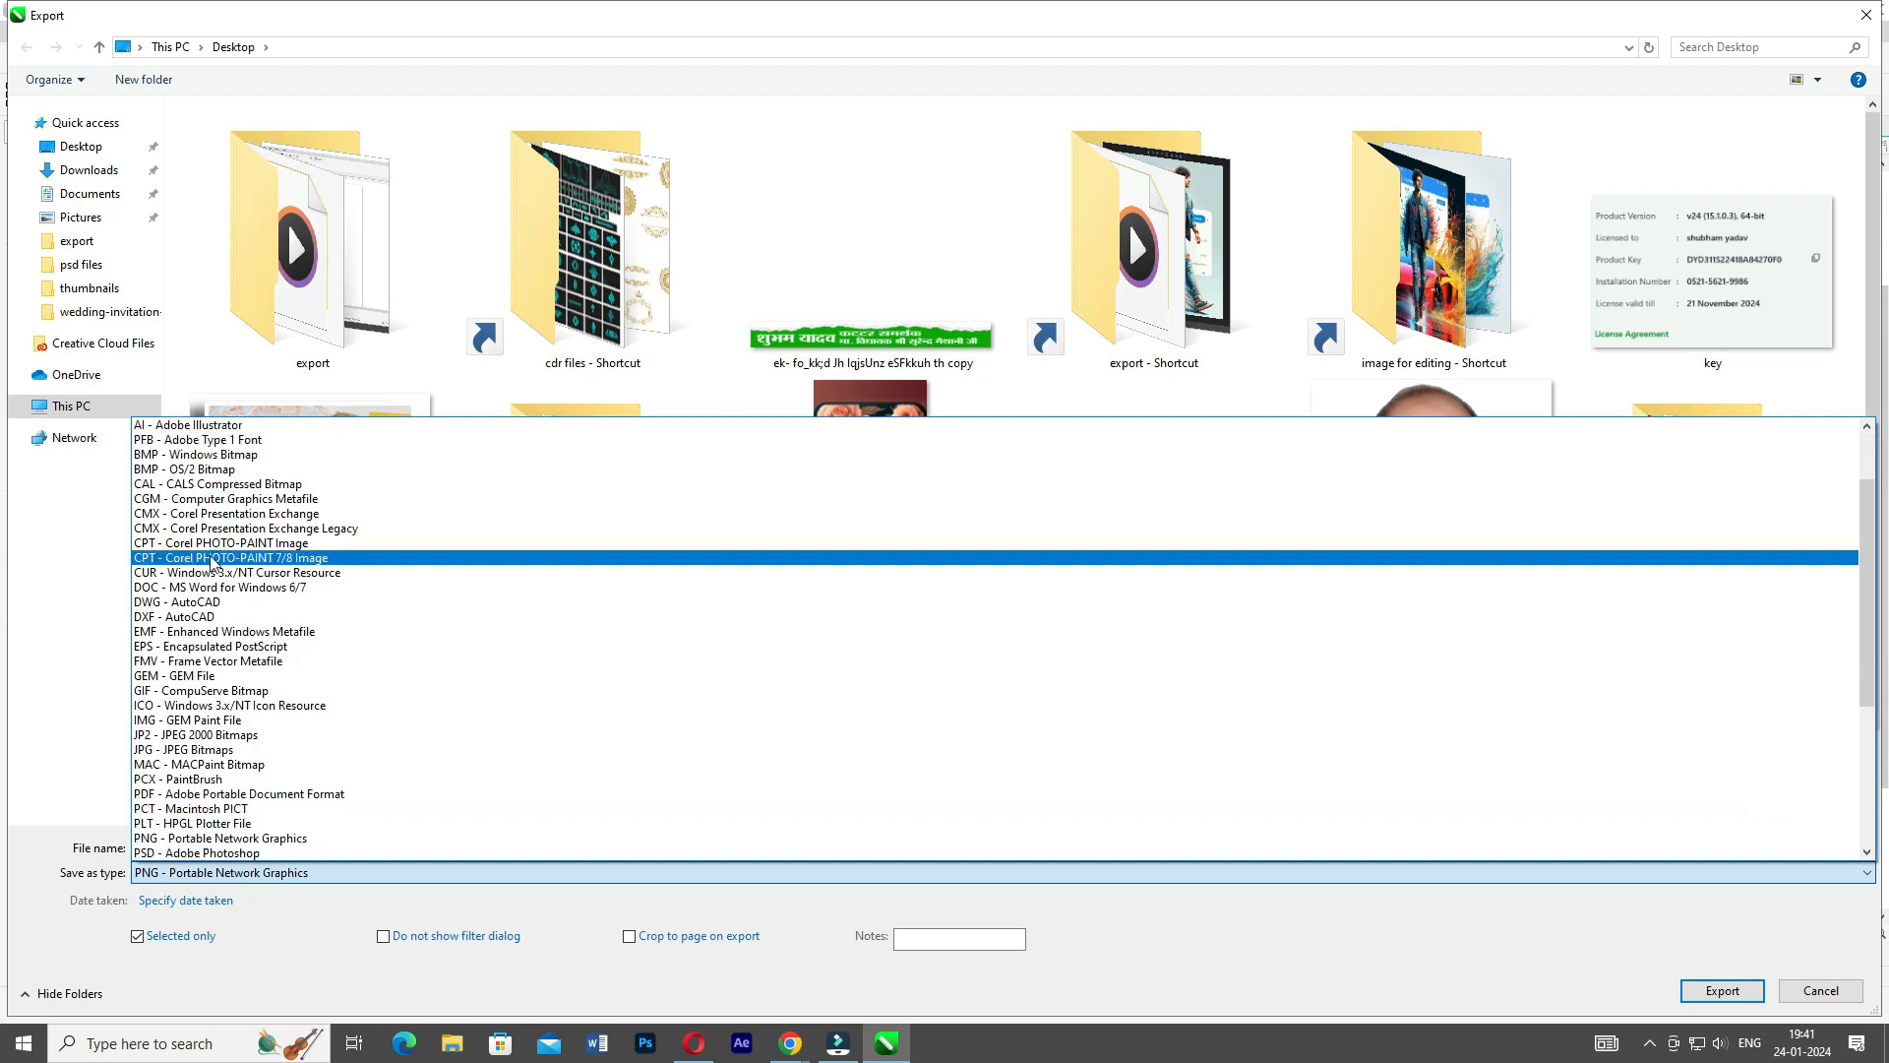
scroll(207, 679, down, 3)
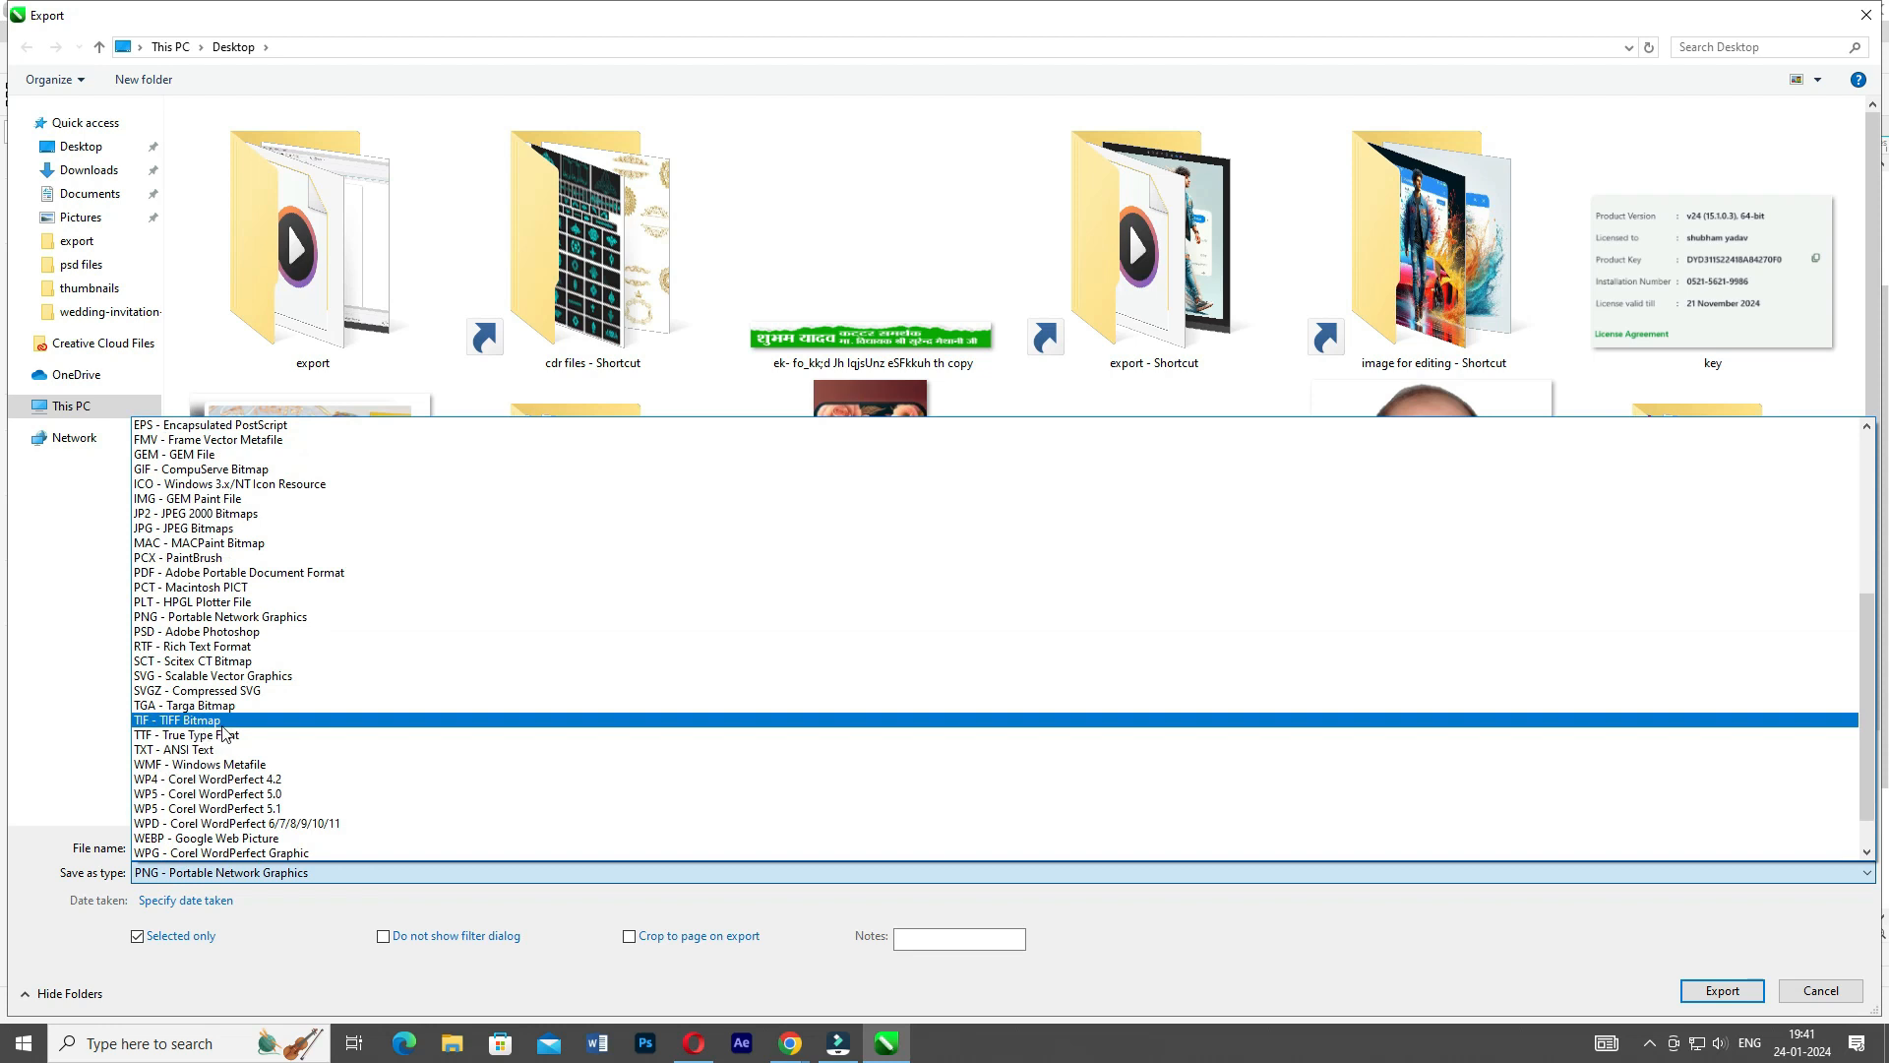
click(222, 723)
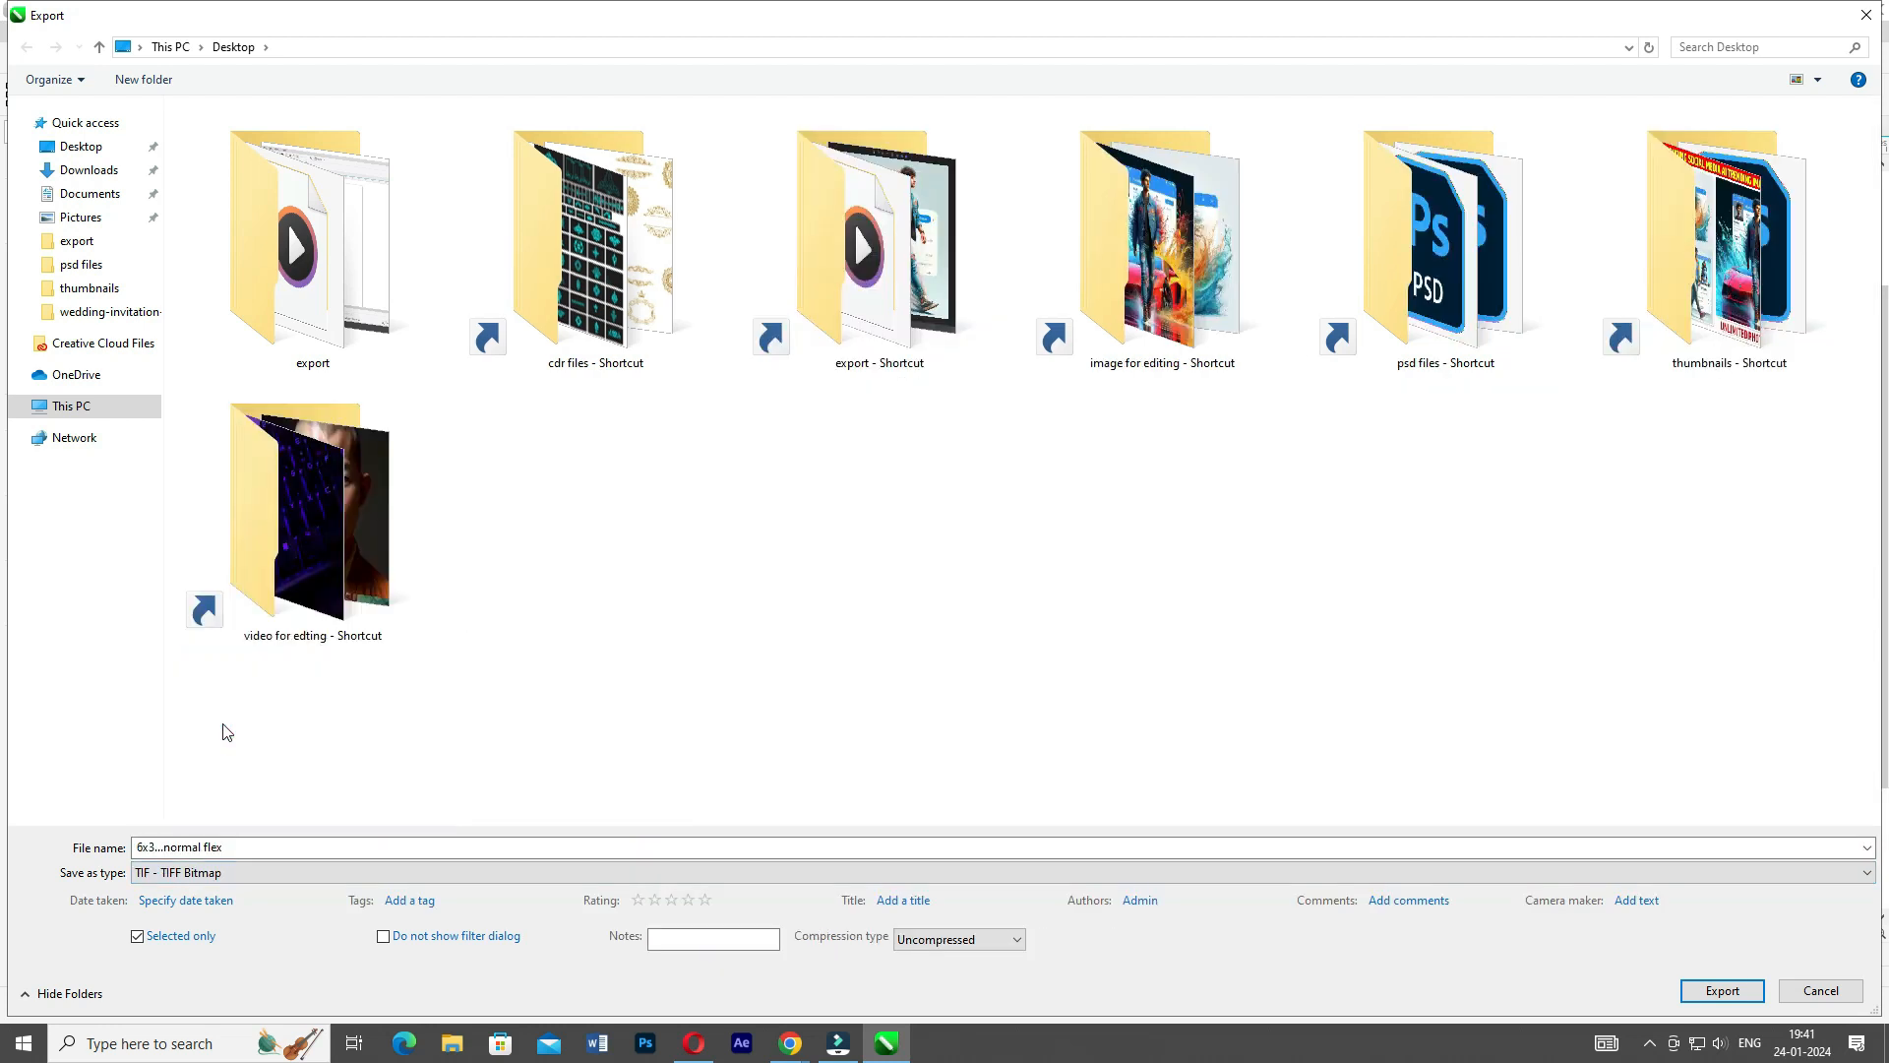
double_click(251, 843)
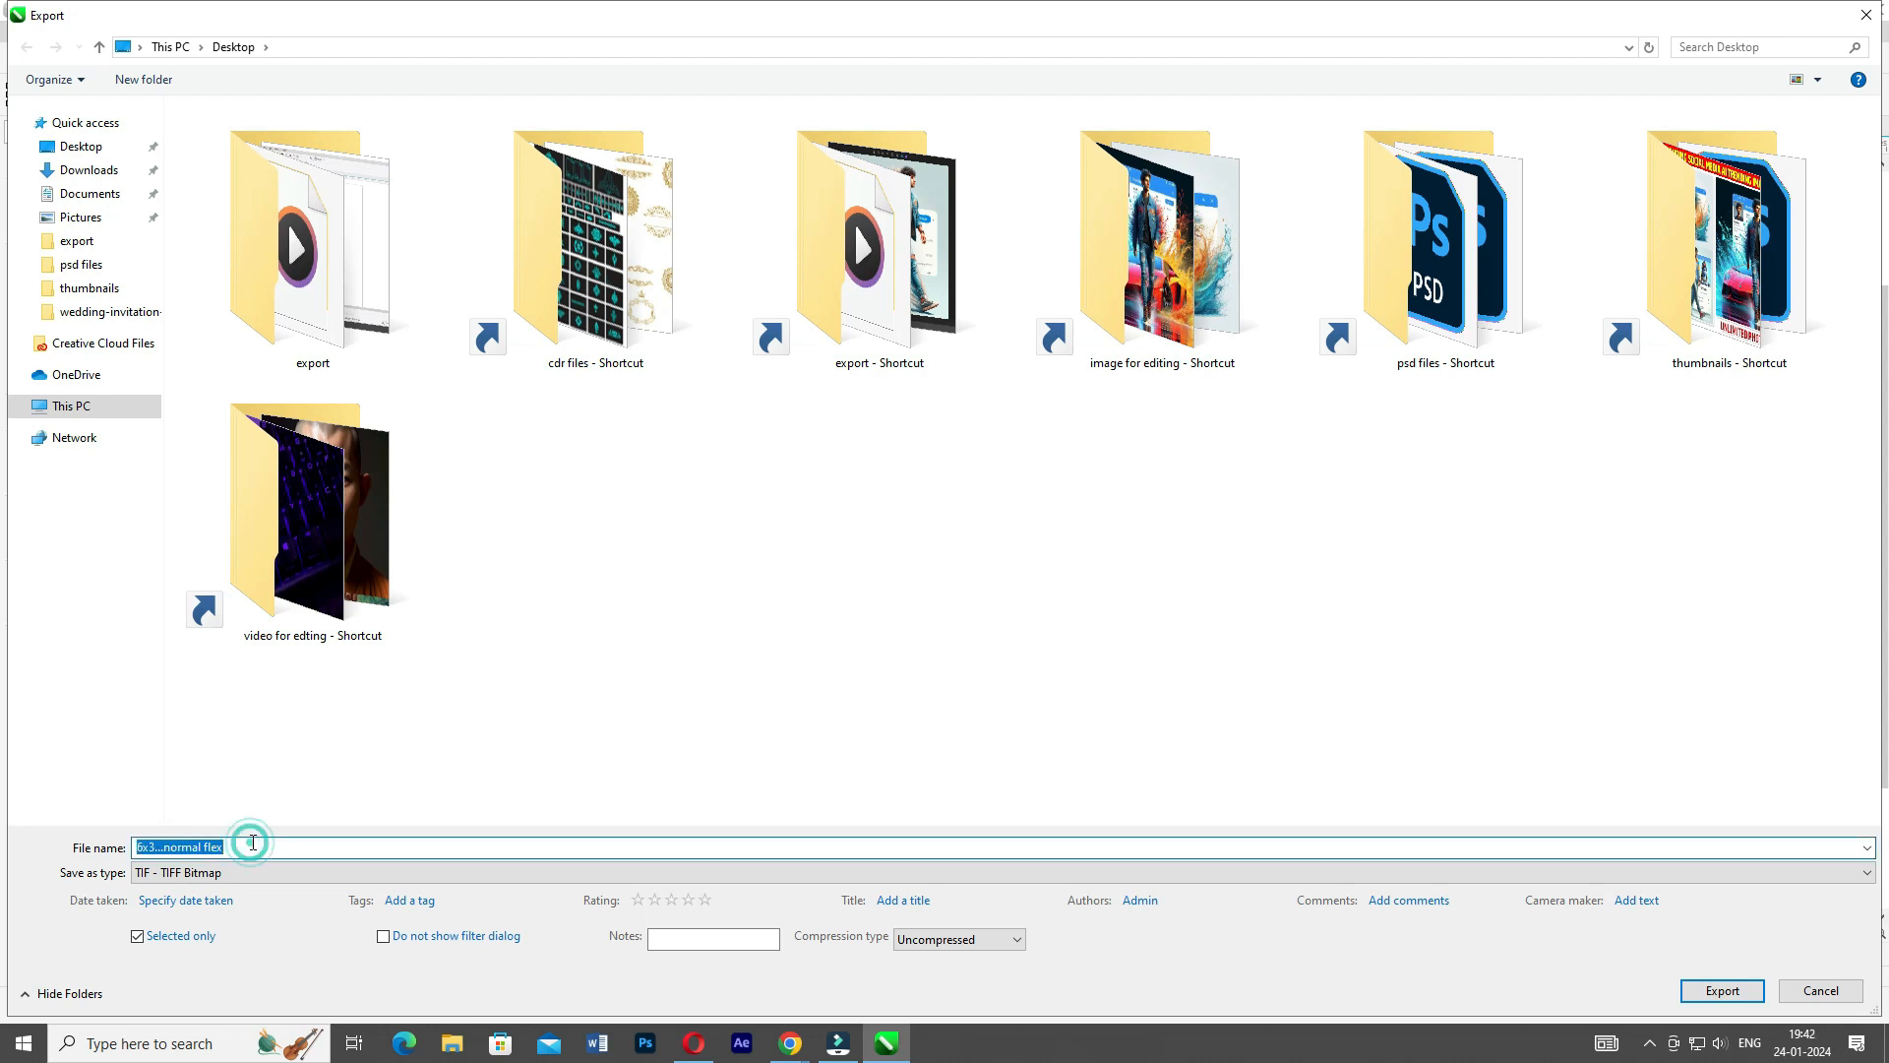
click(1732, 992)
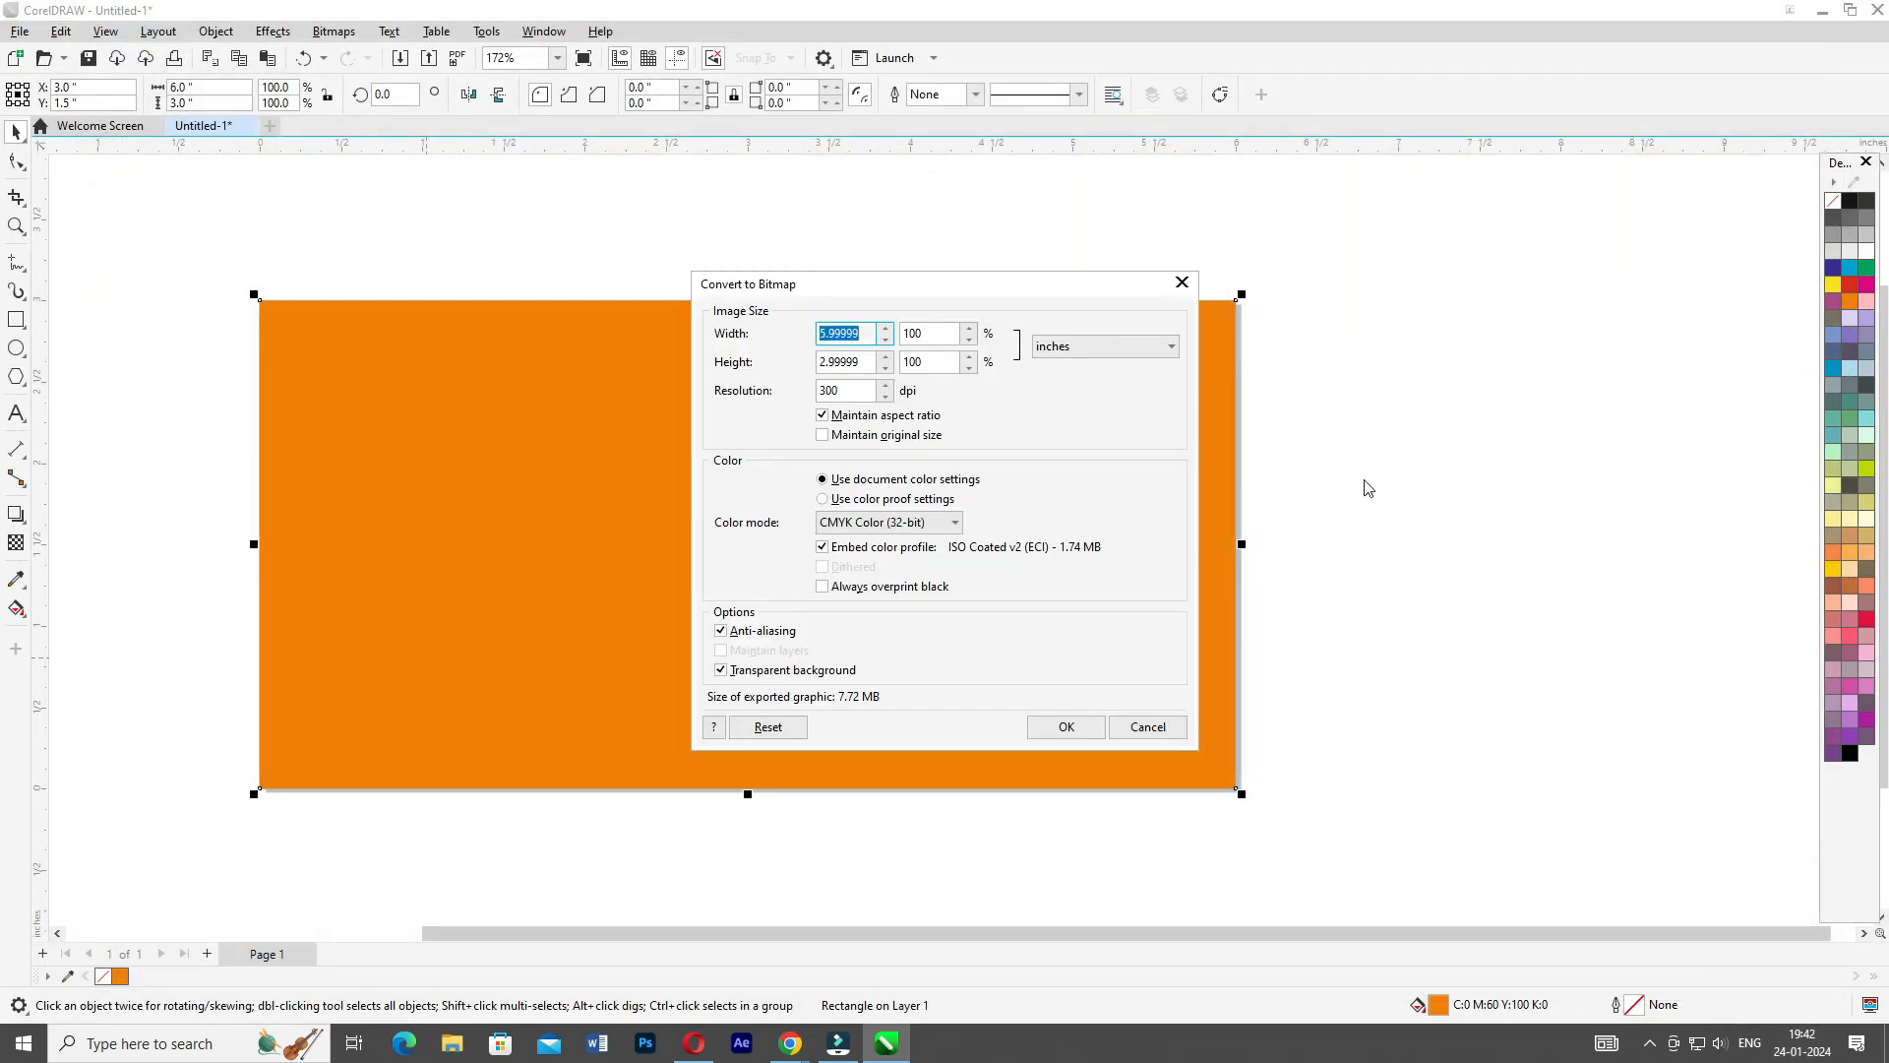
Move the bitmap conversion dialog aside and set the image size unit to inches
drag(1008, 284, 879, 286)
click(770, 372)
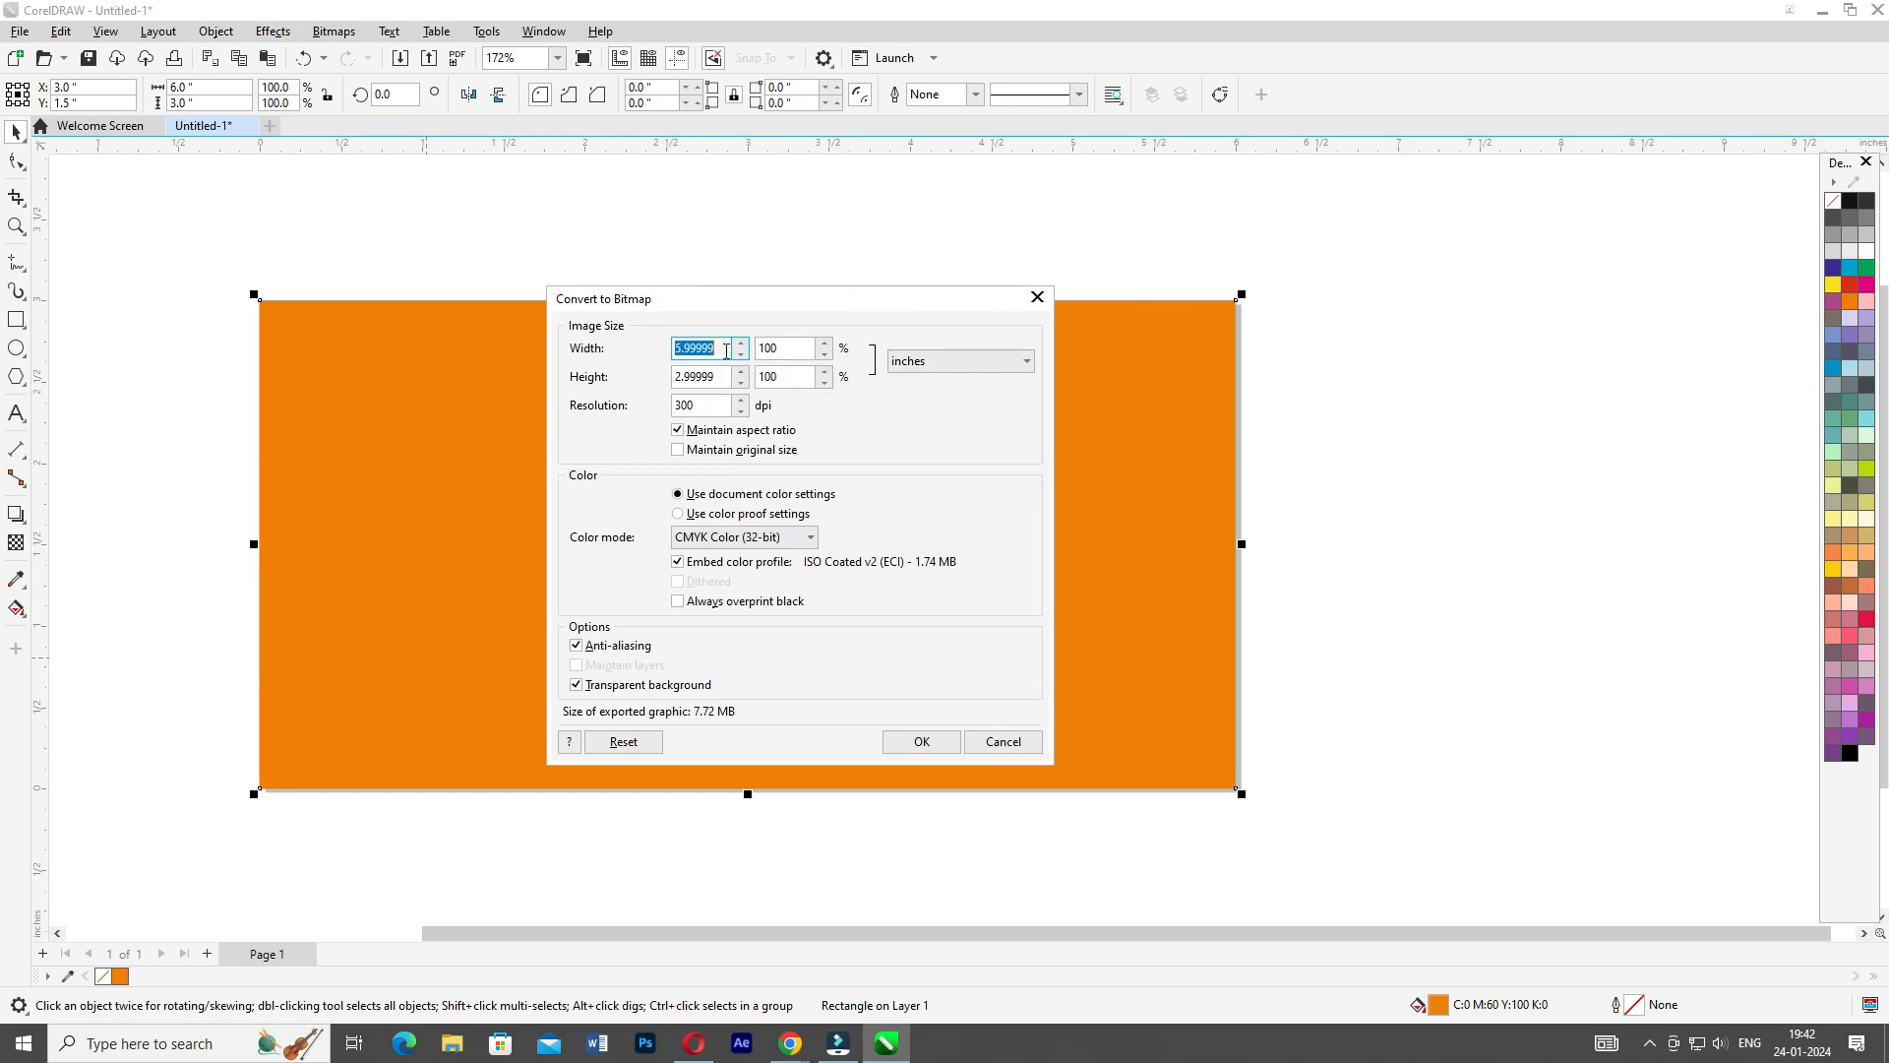
drag(721, 349, 663, 354)
click(920, 362)
click(920, 369)
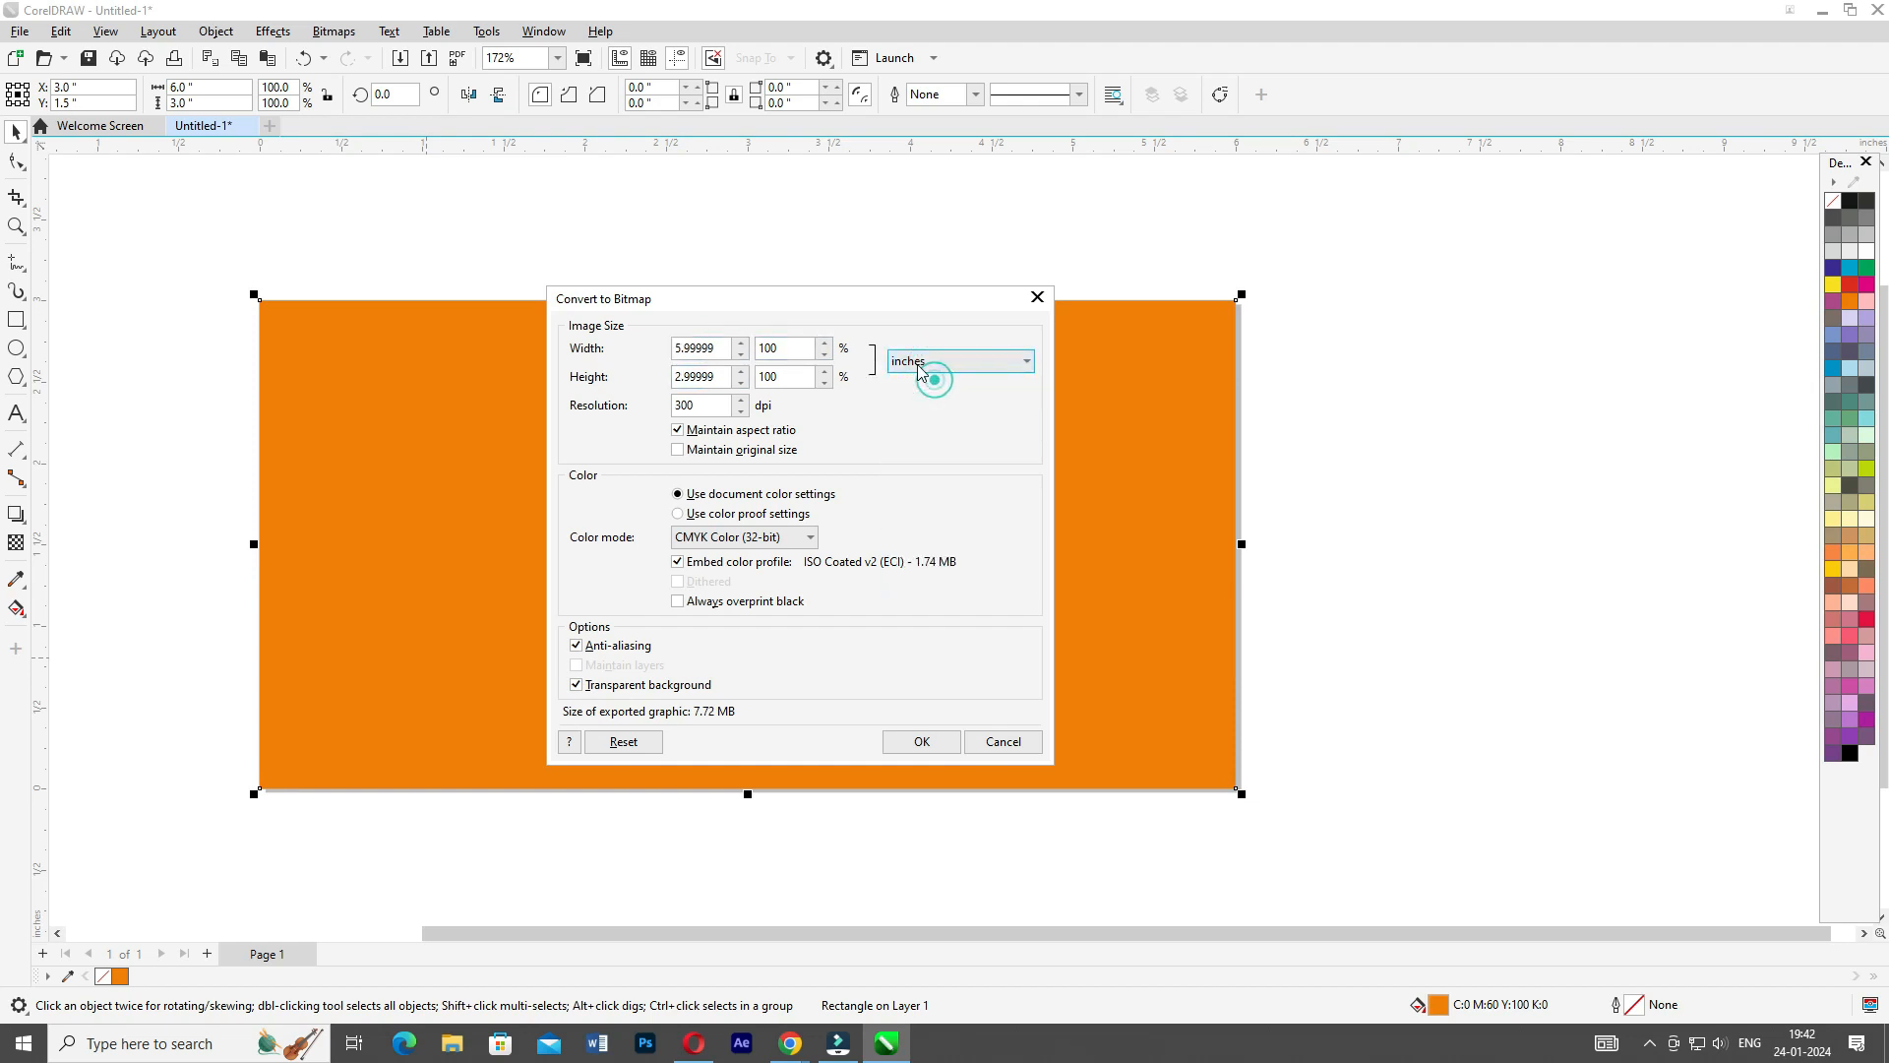
click(922, 364)
click(928, 385)
Try a width of 42, a height of 36 and a width of 78 inches with the aspect ratio locked
click(708, 349)
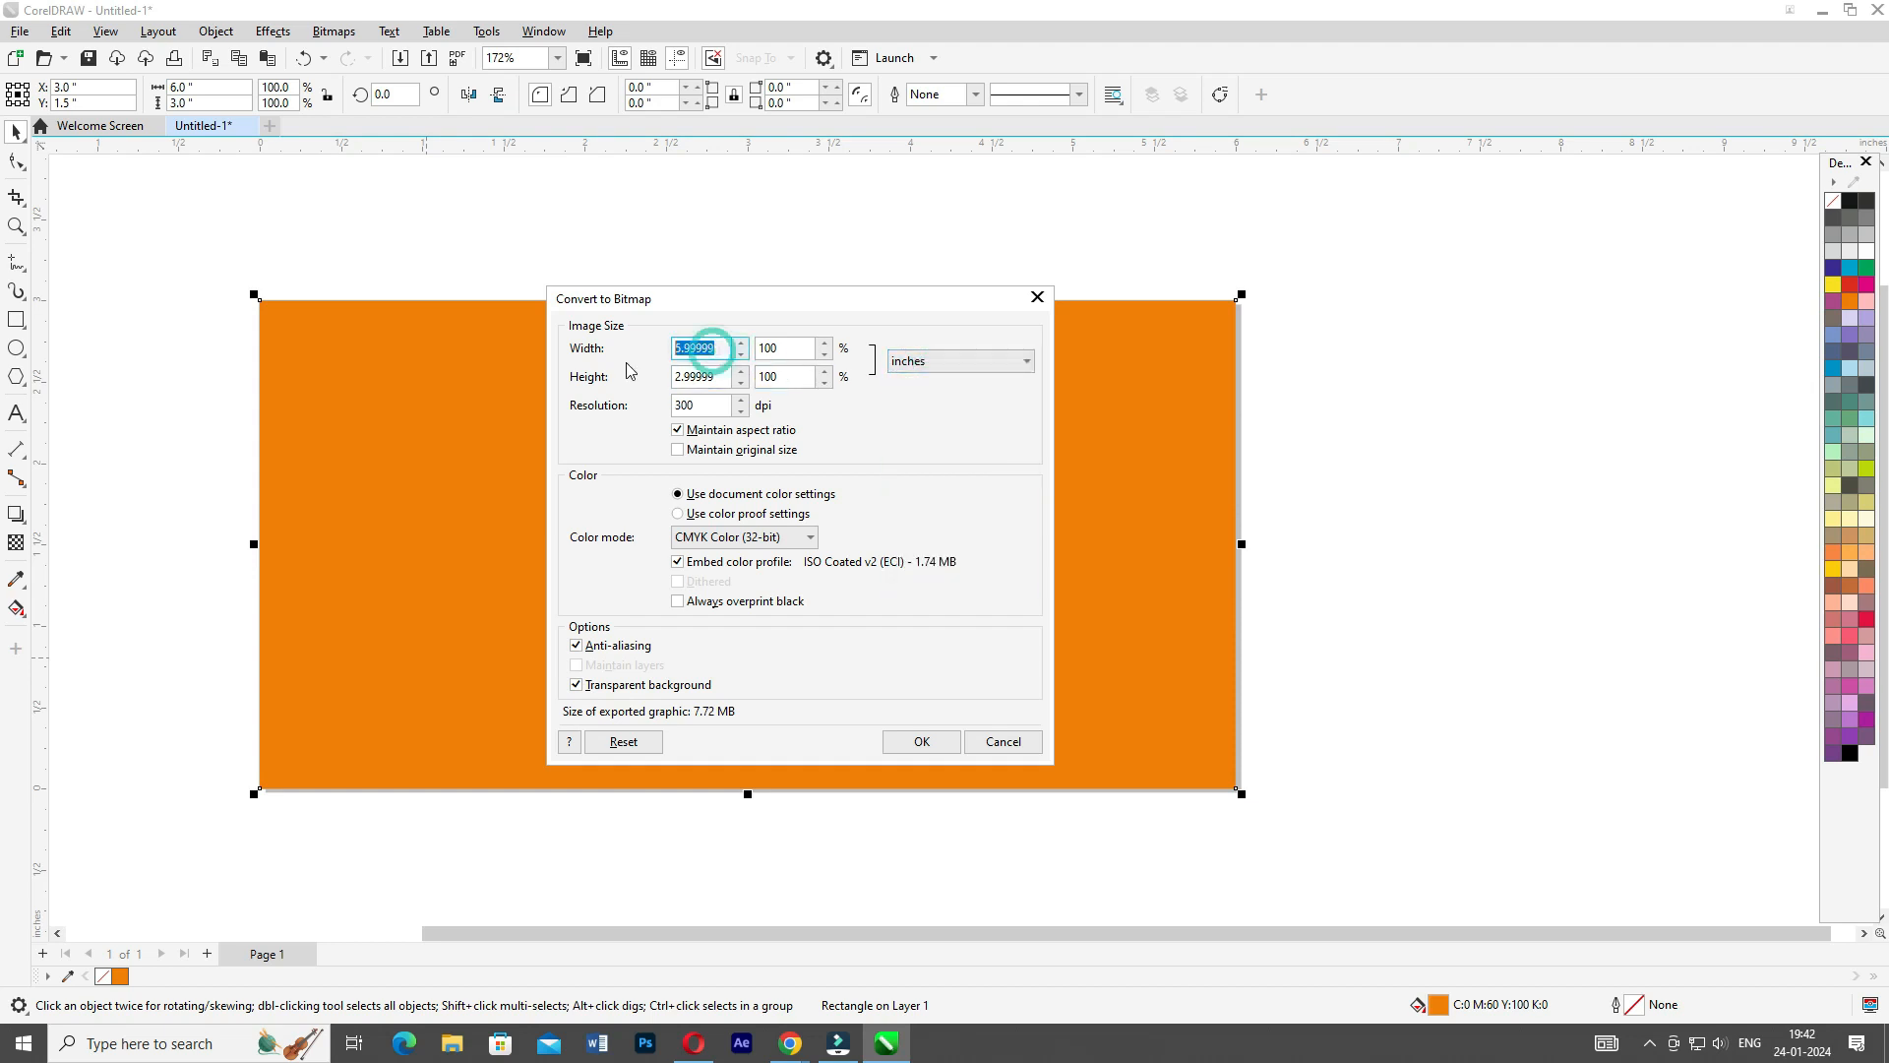
text(42)
key(Tab)
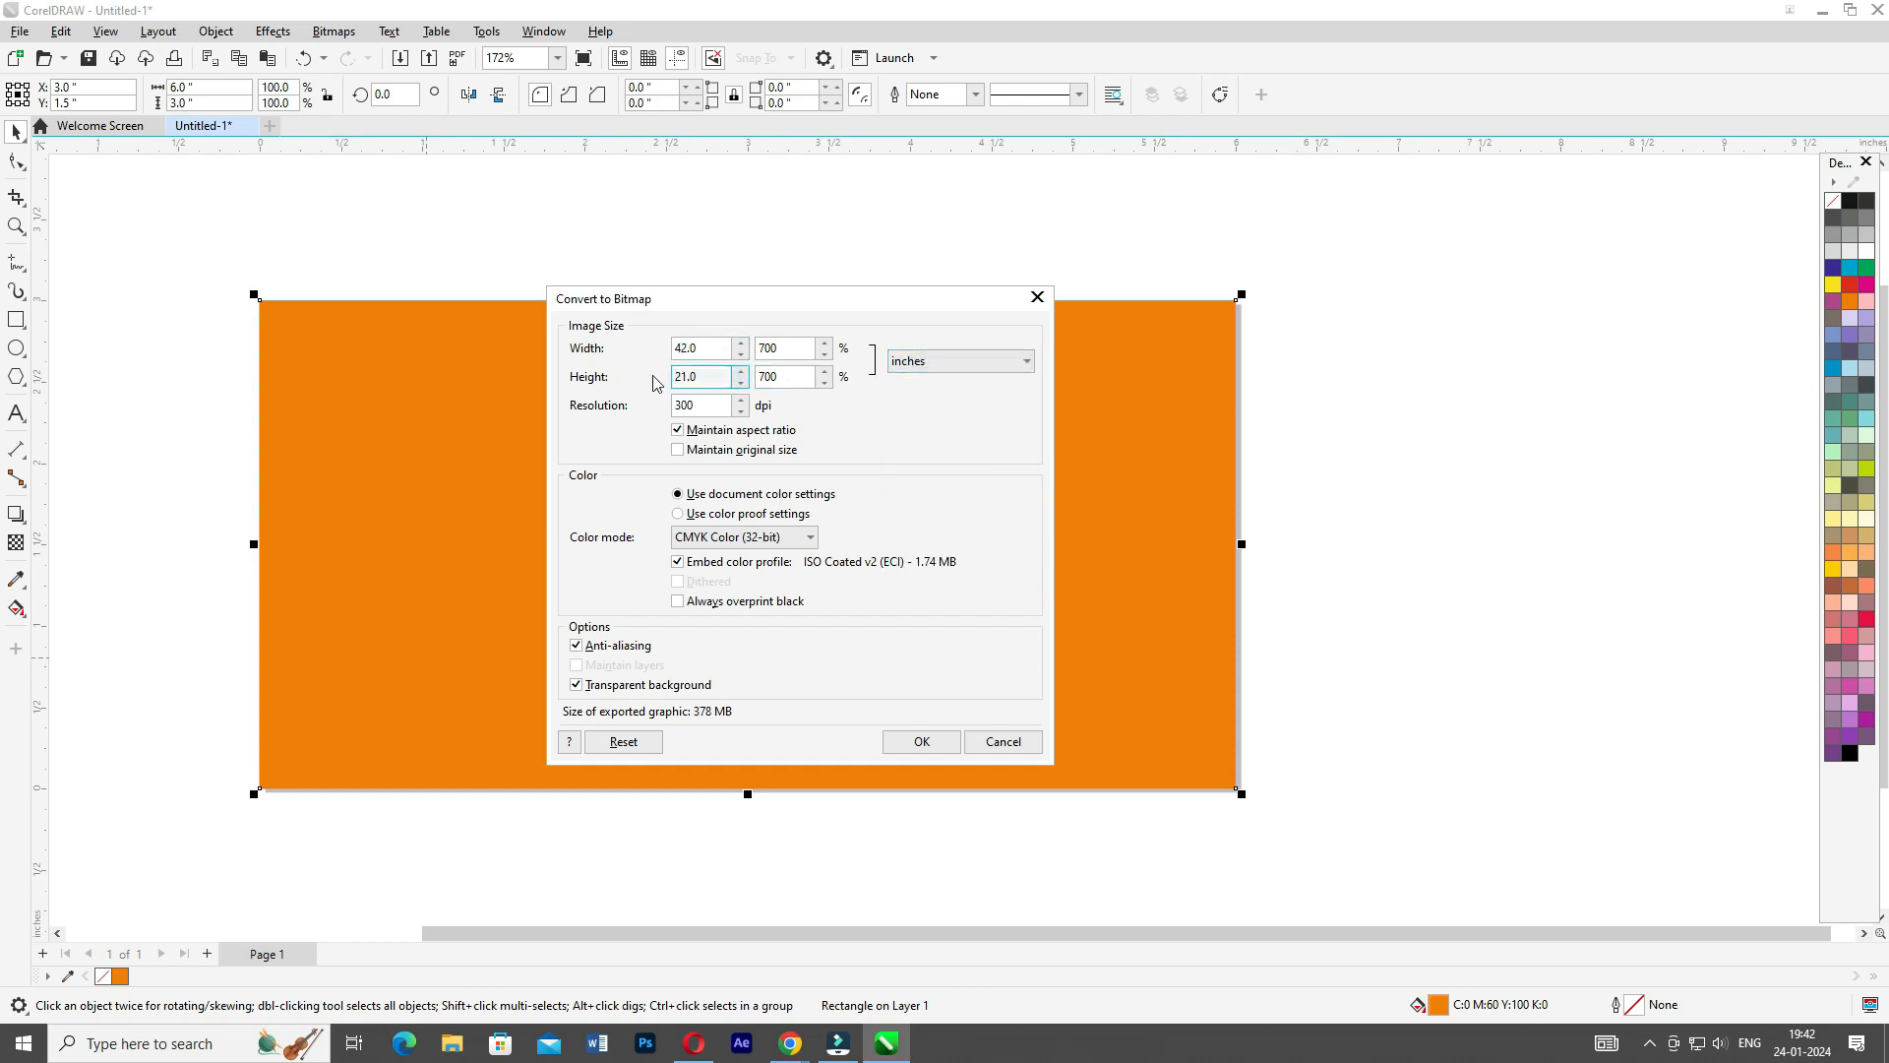
double_click(711, 376)
text(36)
key(Tab)
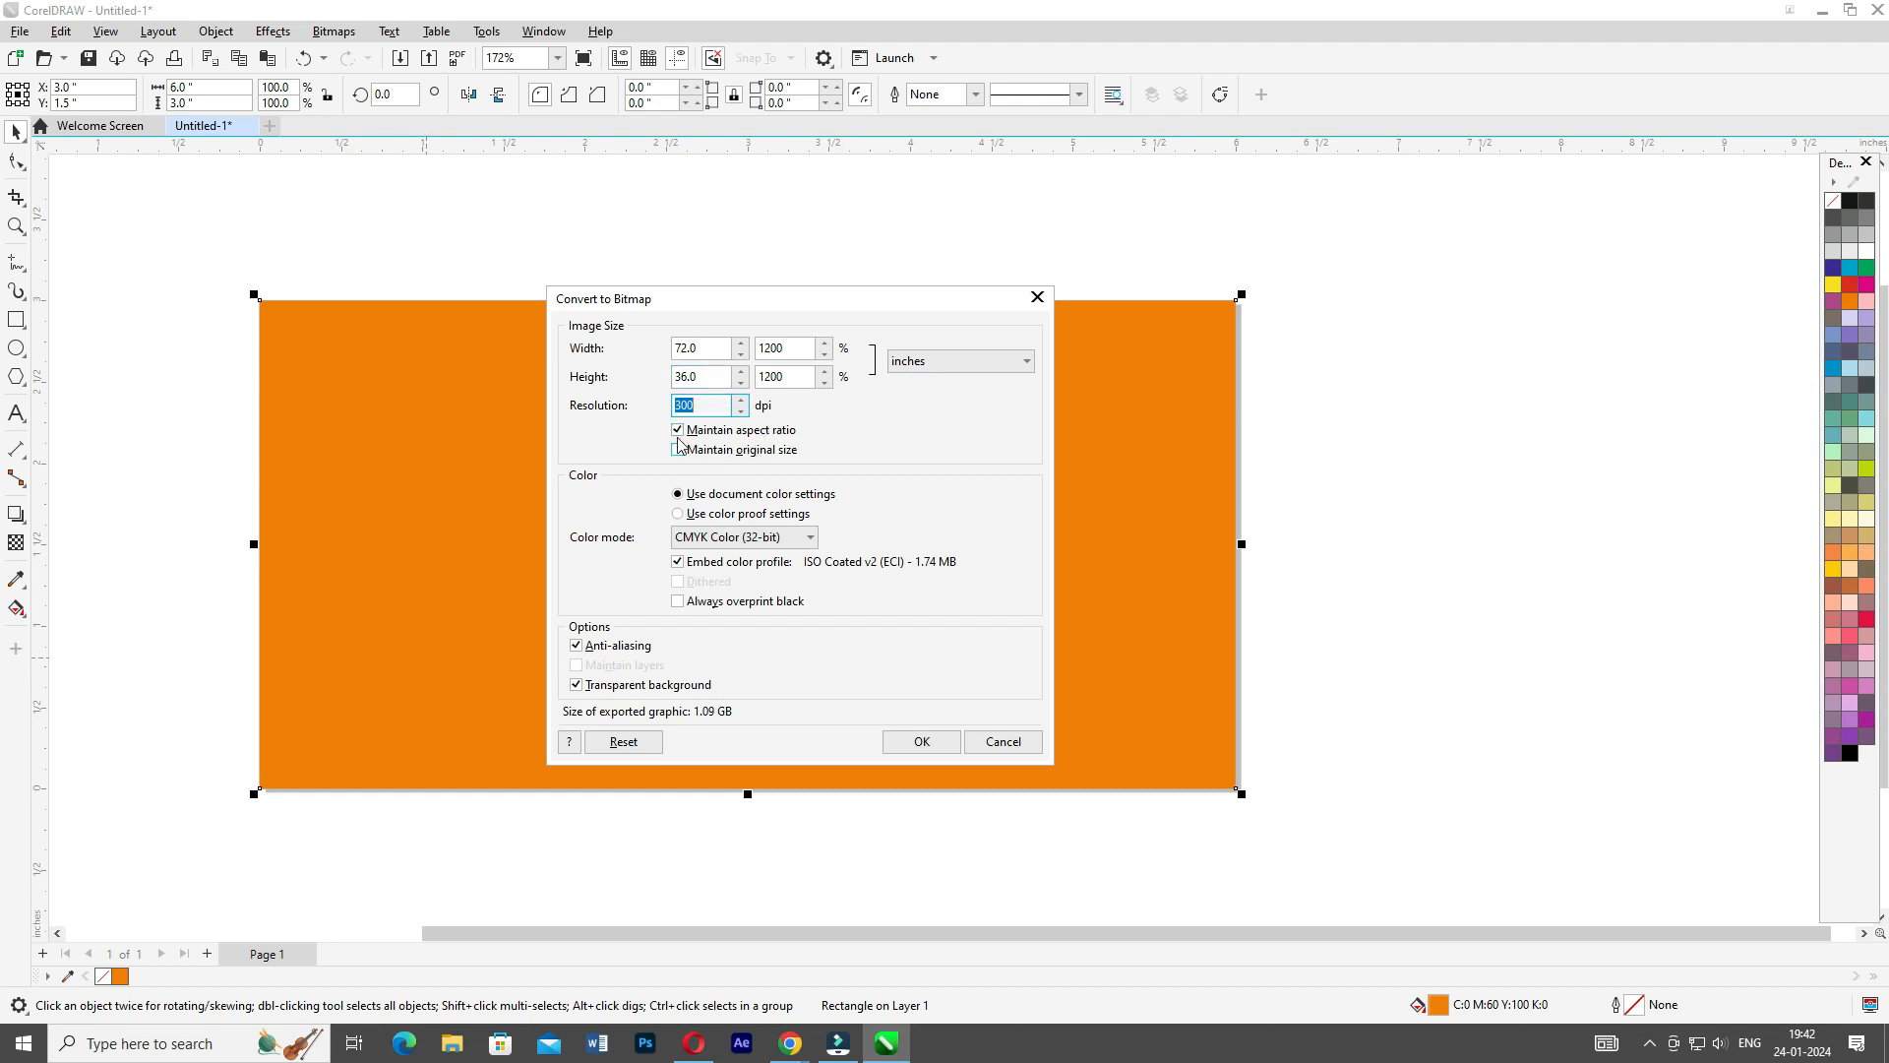
double_click(701, 348)
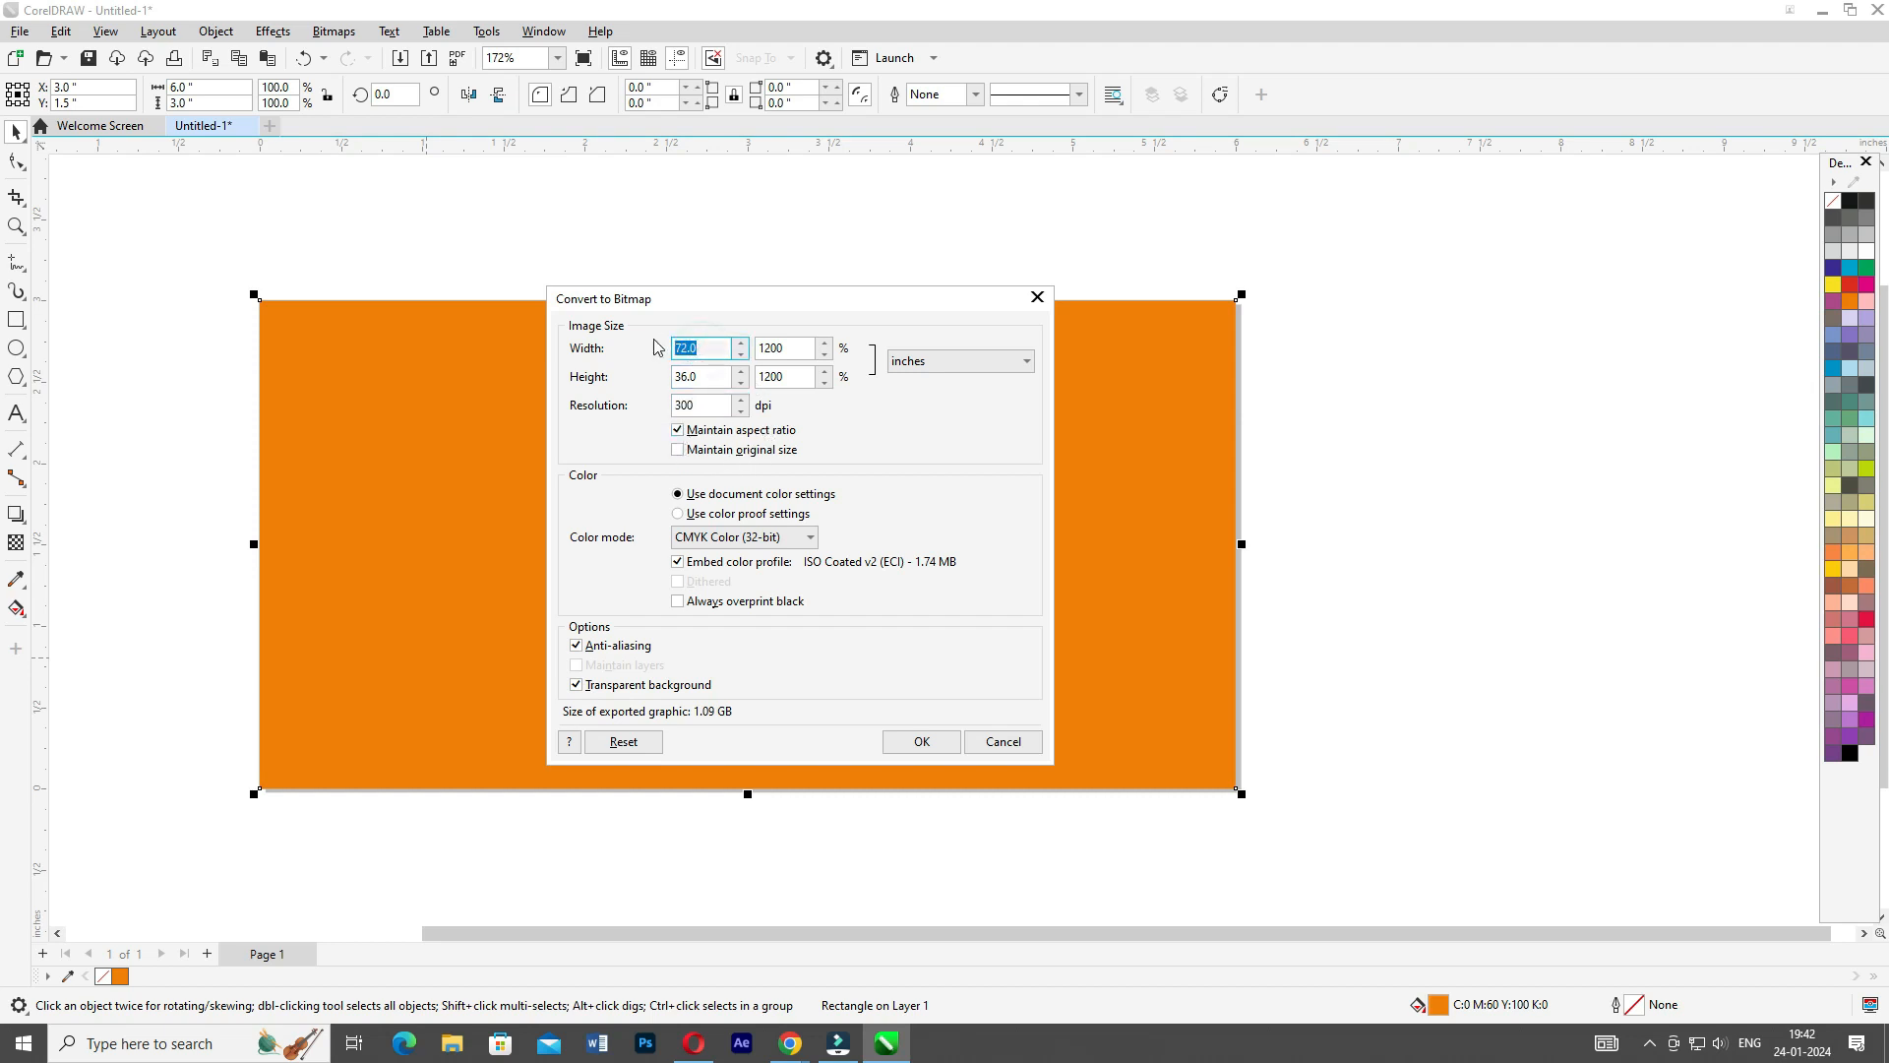
text(78)
click(675, 377)
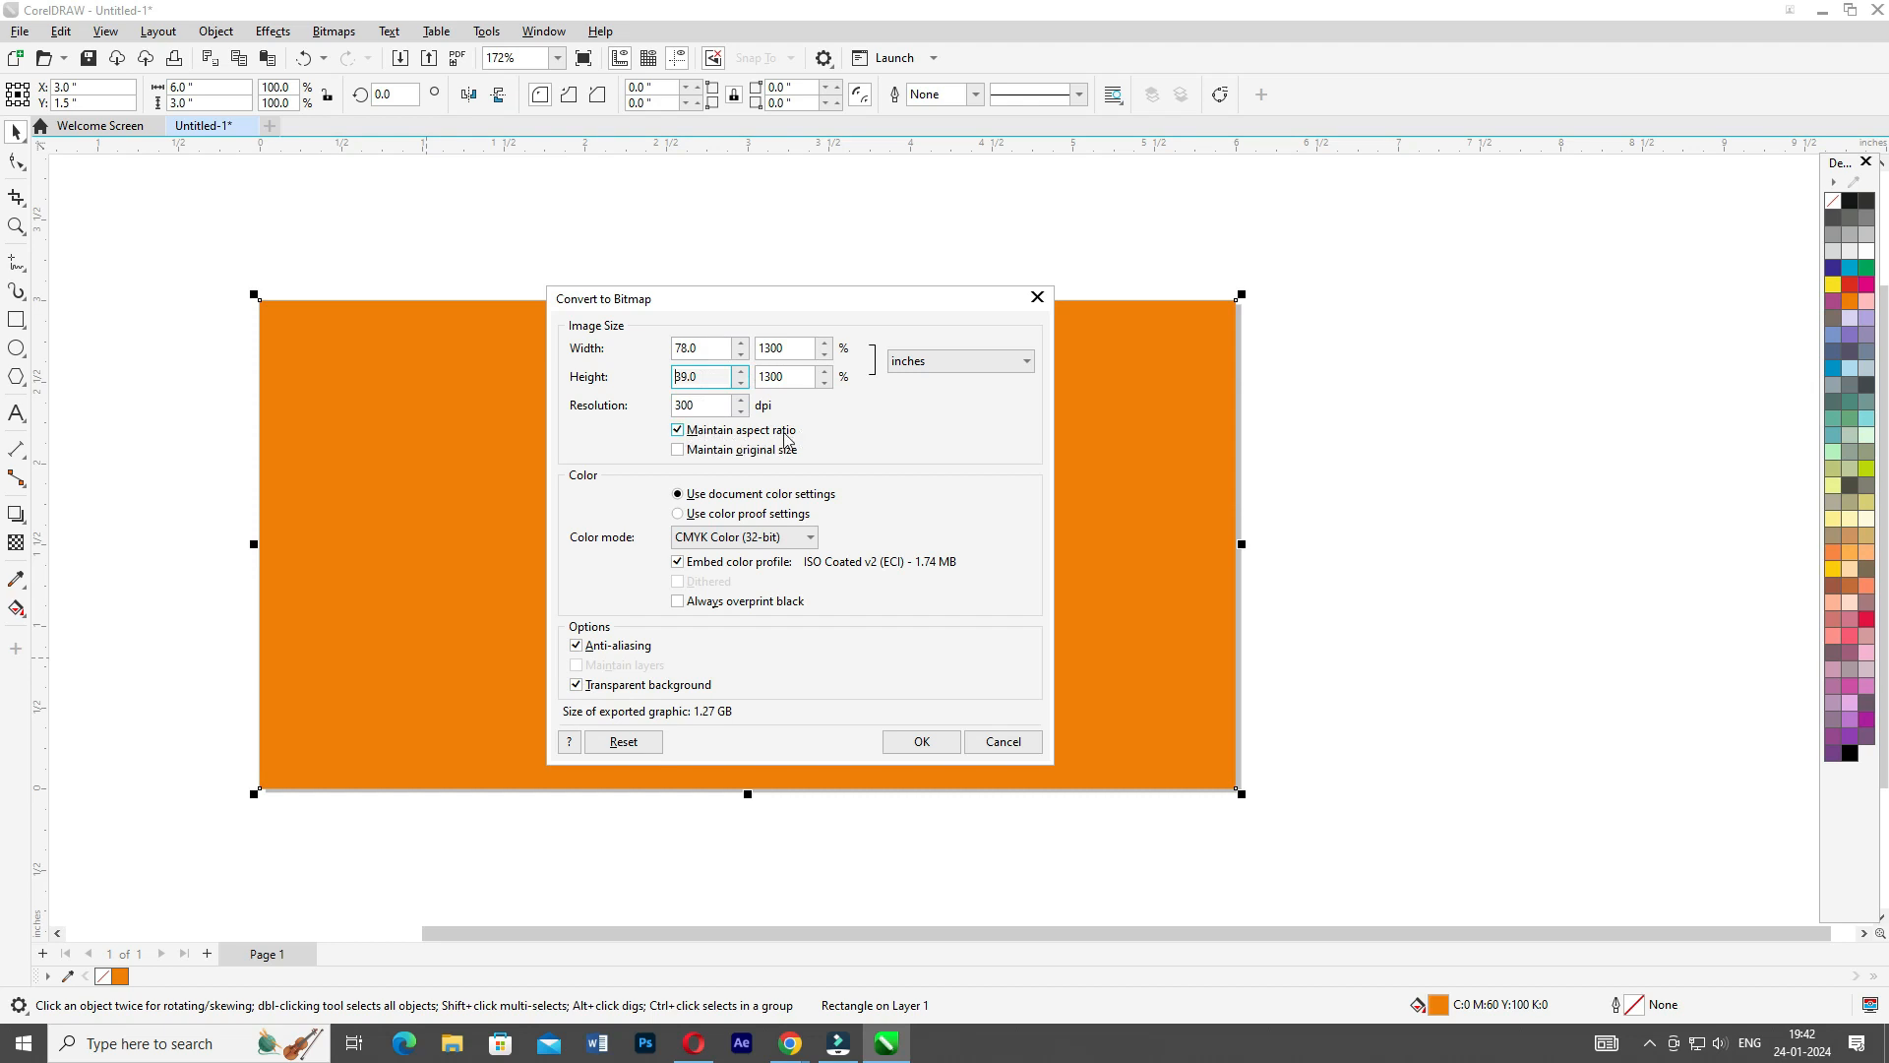
Turn off the locked aspect ratio and export the bitmap at 72 × 36 inches and 65 dpi
click(676, 430)
click(716, 347)
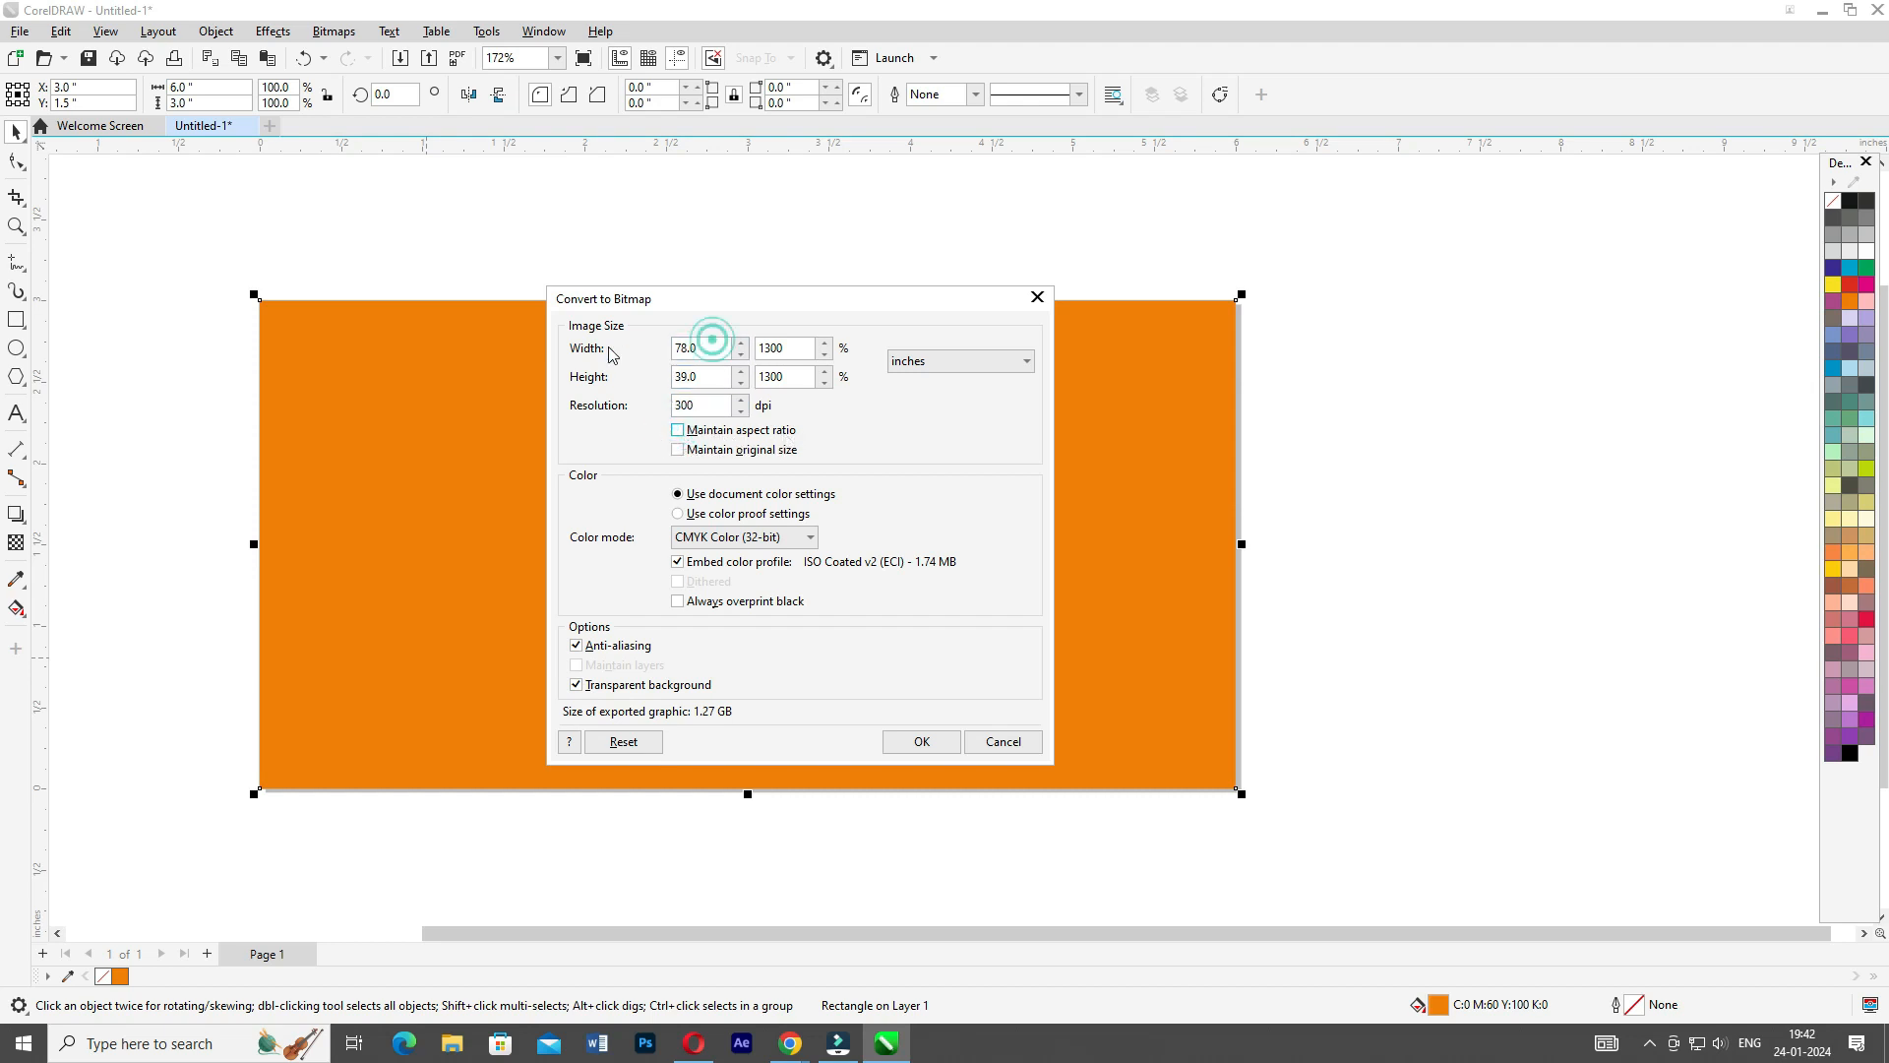
double_click(707, 348)
text(72)
key(Tab)
text(36)
key(Tab)
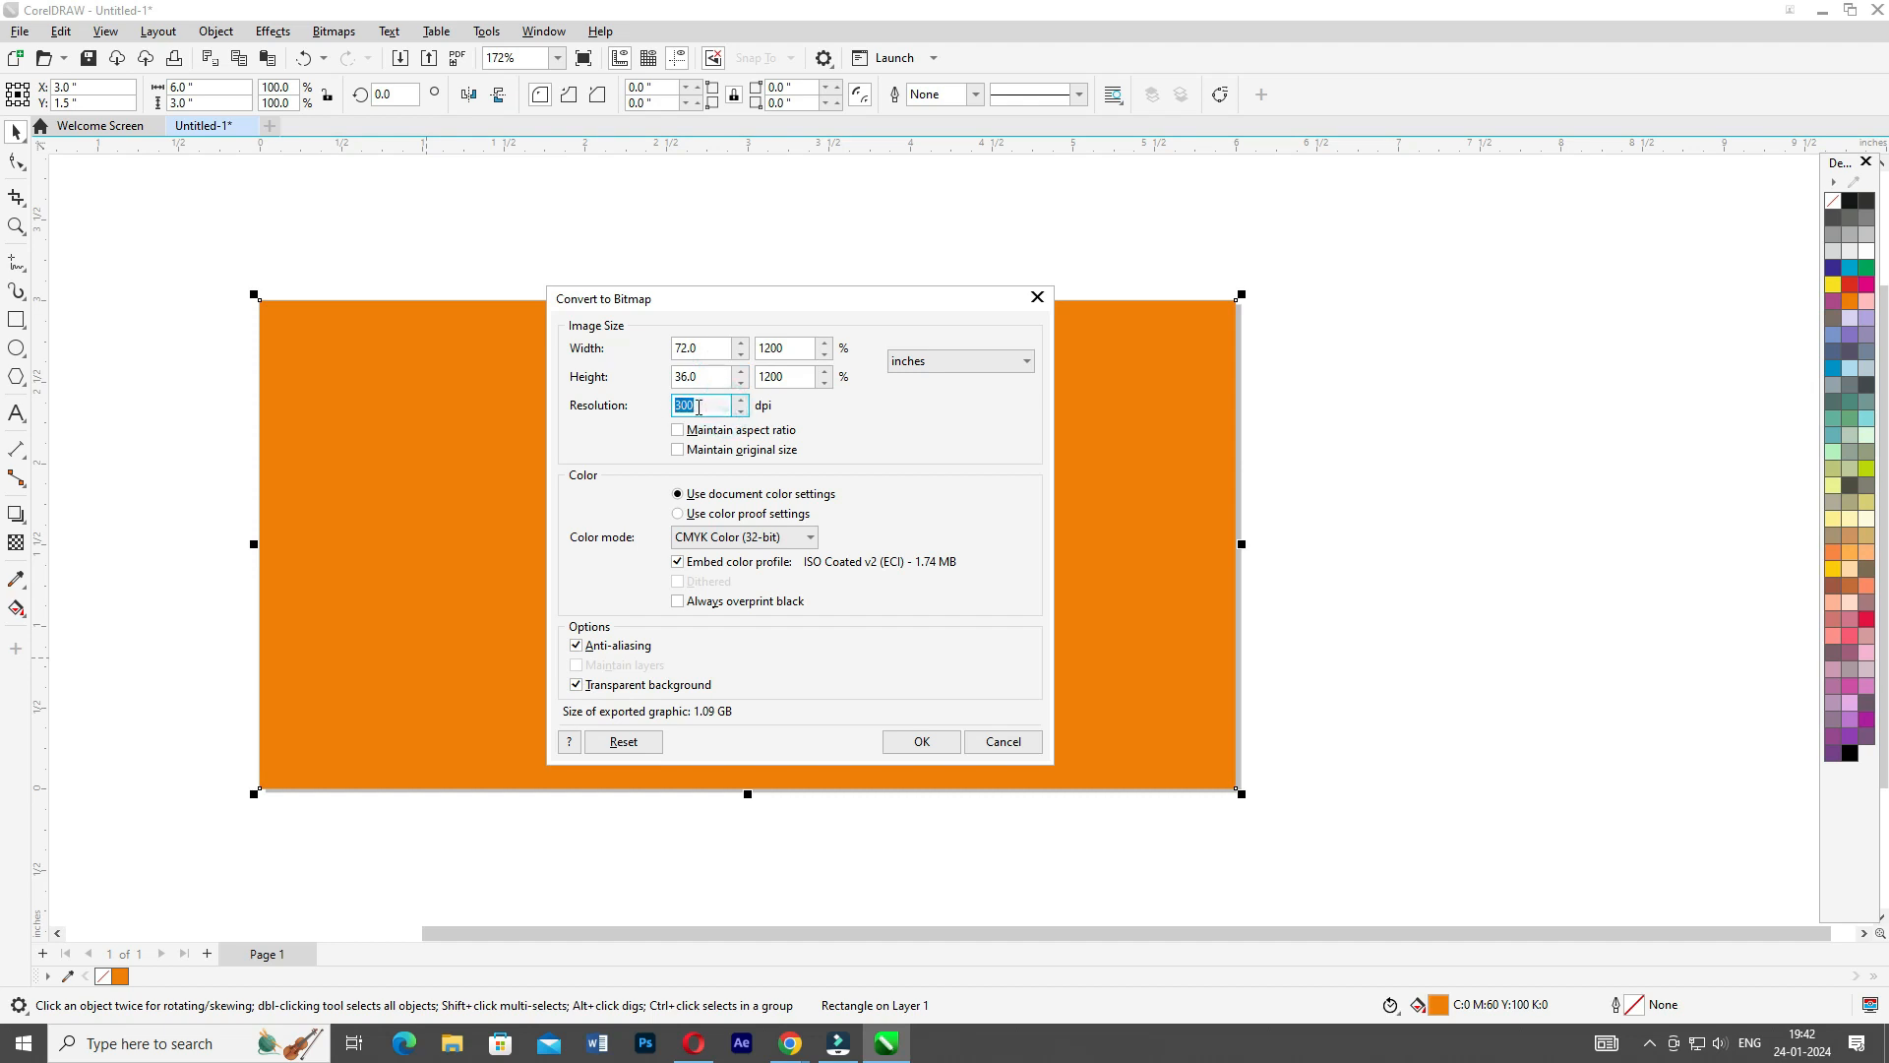
text(65)
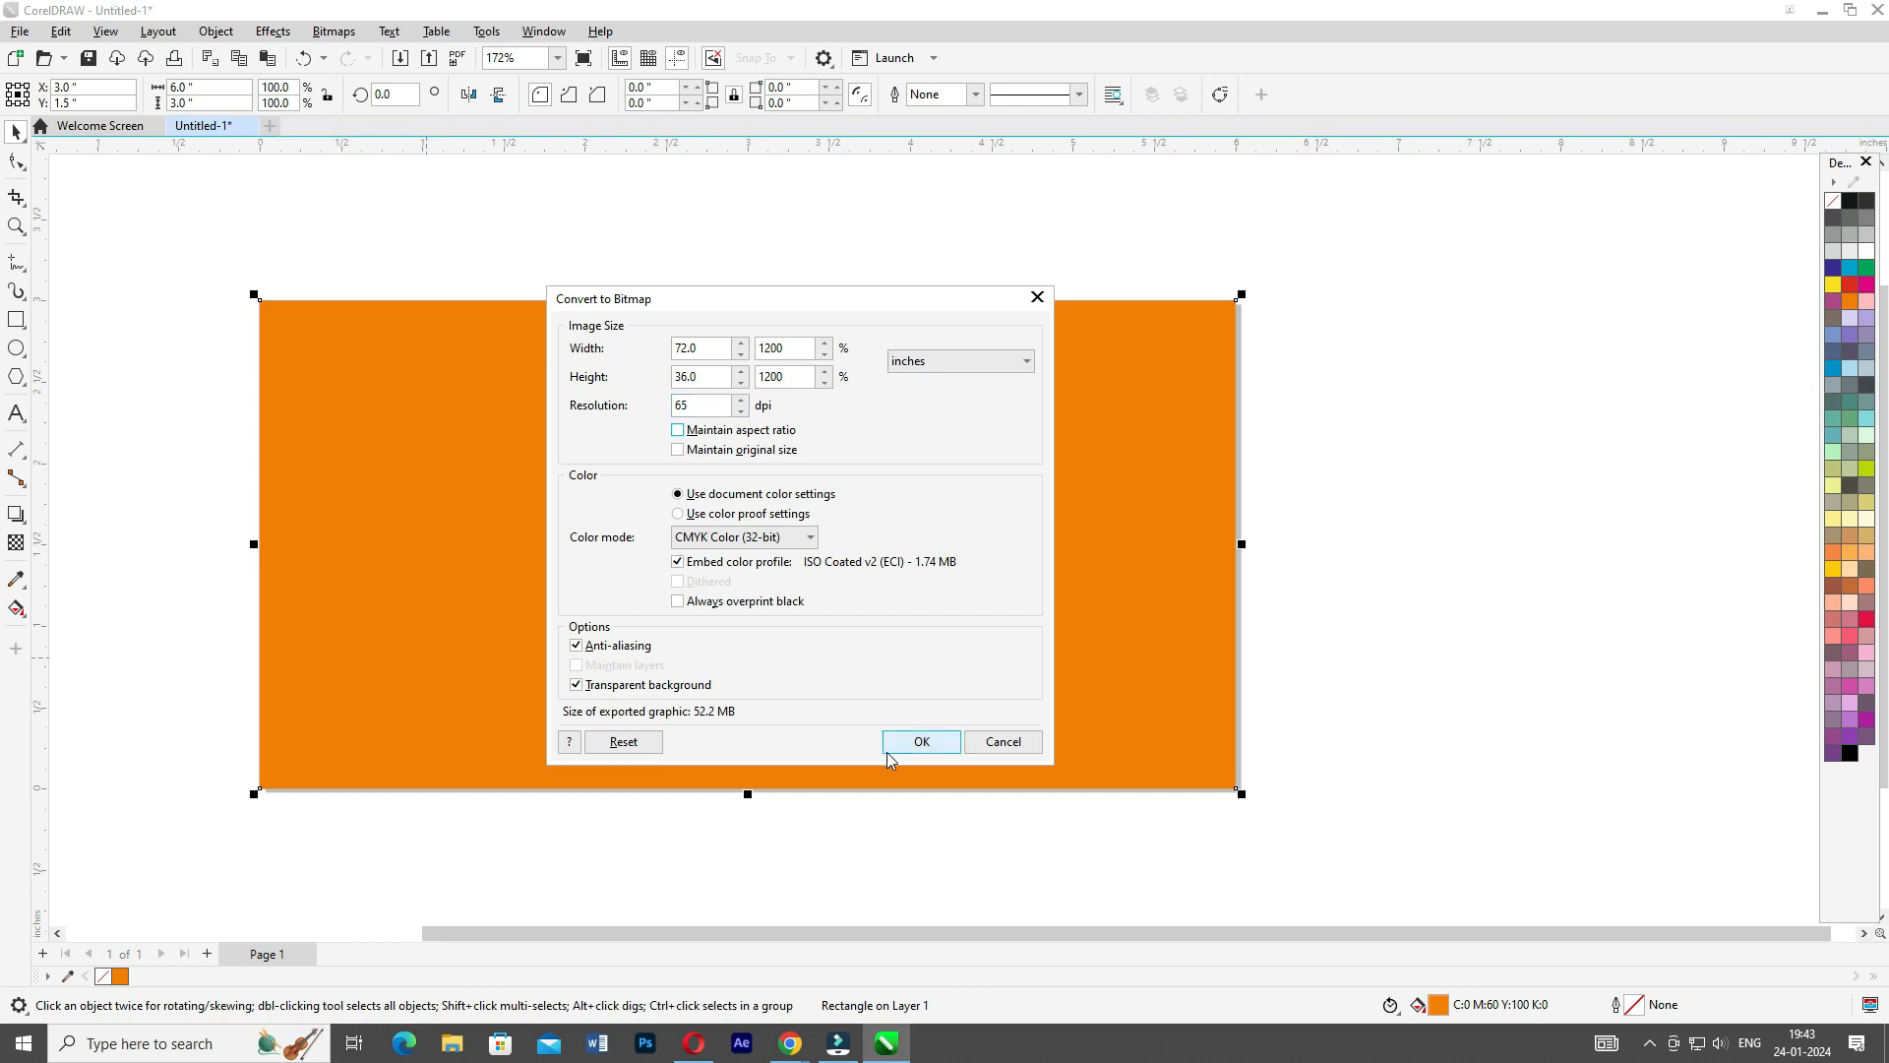
click(921, 740)
Check the exported "6x3...normal flex" file's details in the Export dialog, leaving it without exporting anything
scroll(891, 740, down, 2)
click(1238, 457)
key(ctrl+a)
key(ctrl+e)
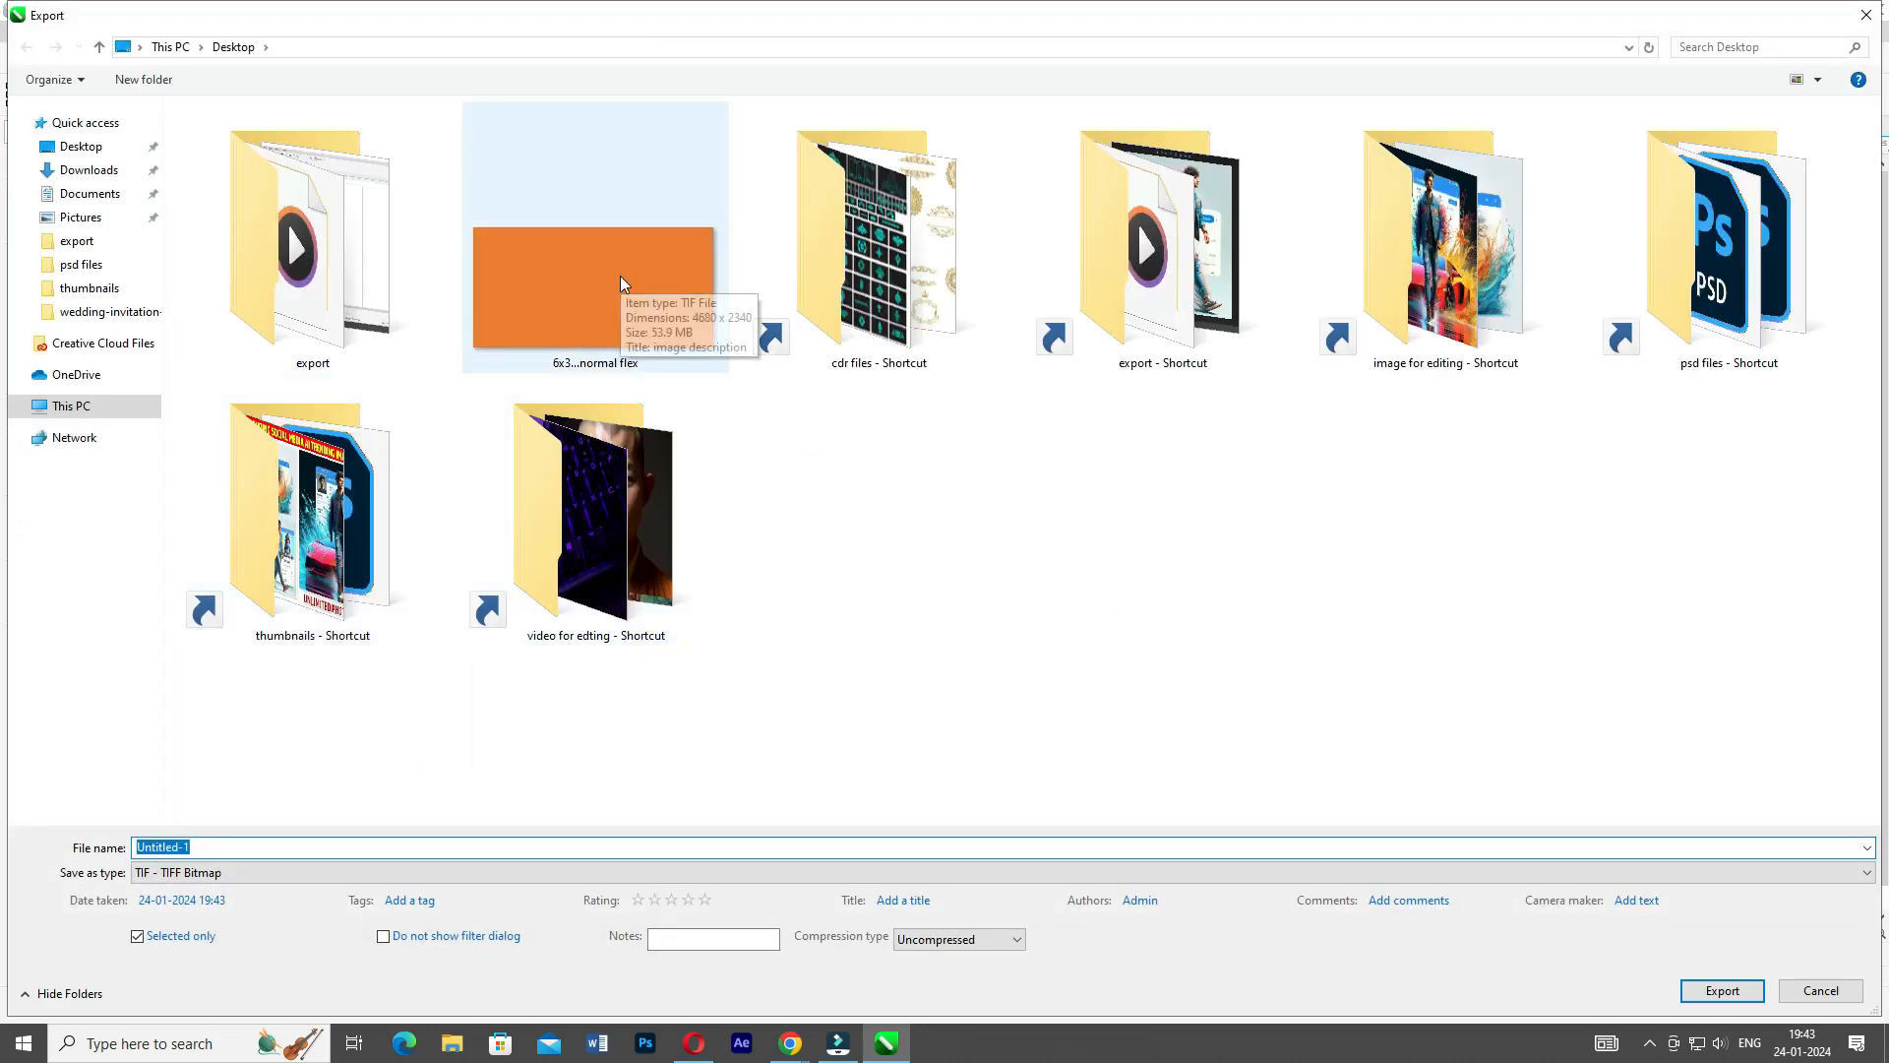
key(Escape)
scroll(636, 417, down, 2)
click(612, 350)
scroll(469, 356, down, 1)
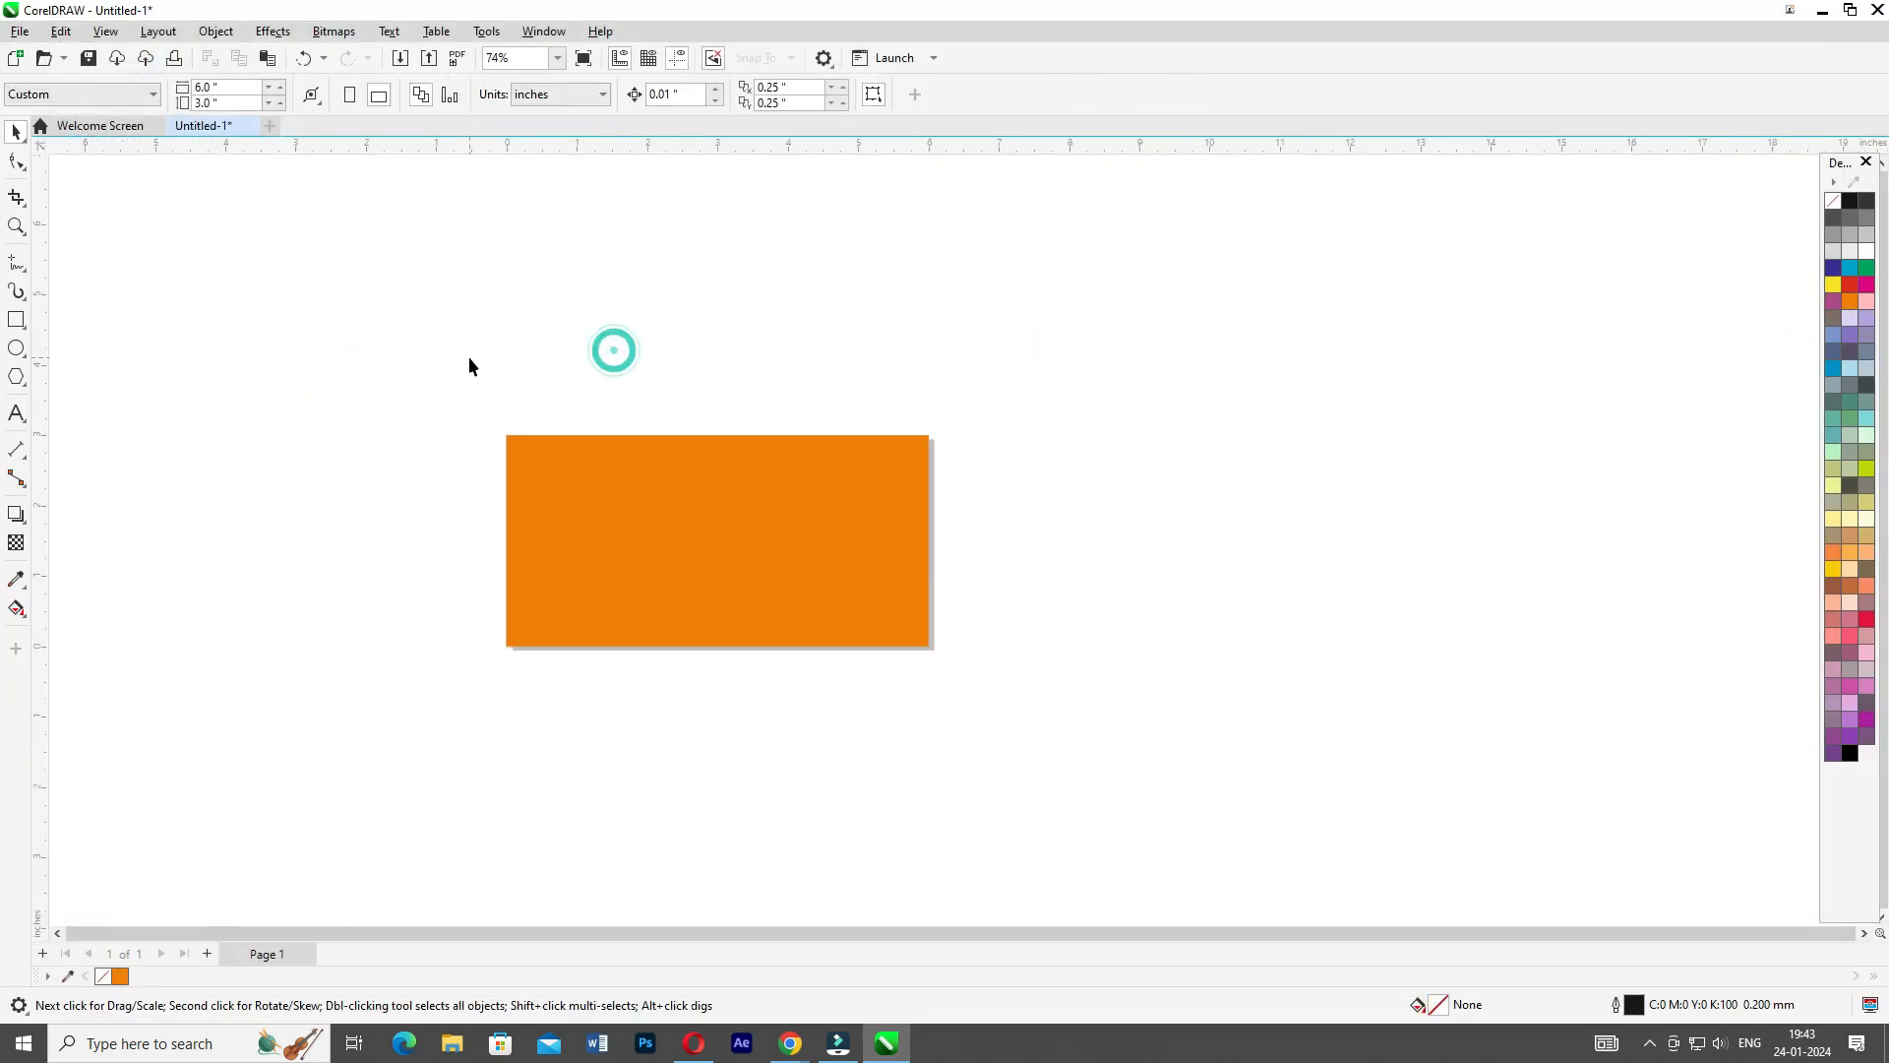
Select the orange rectangle and start exporting it as a TIFF that replaces the existing "6x3...normal flex" file
drag(388, 323, 1042, 694)
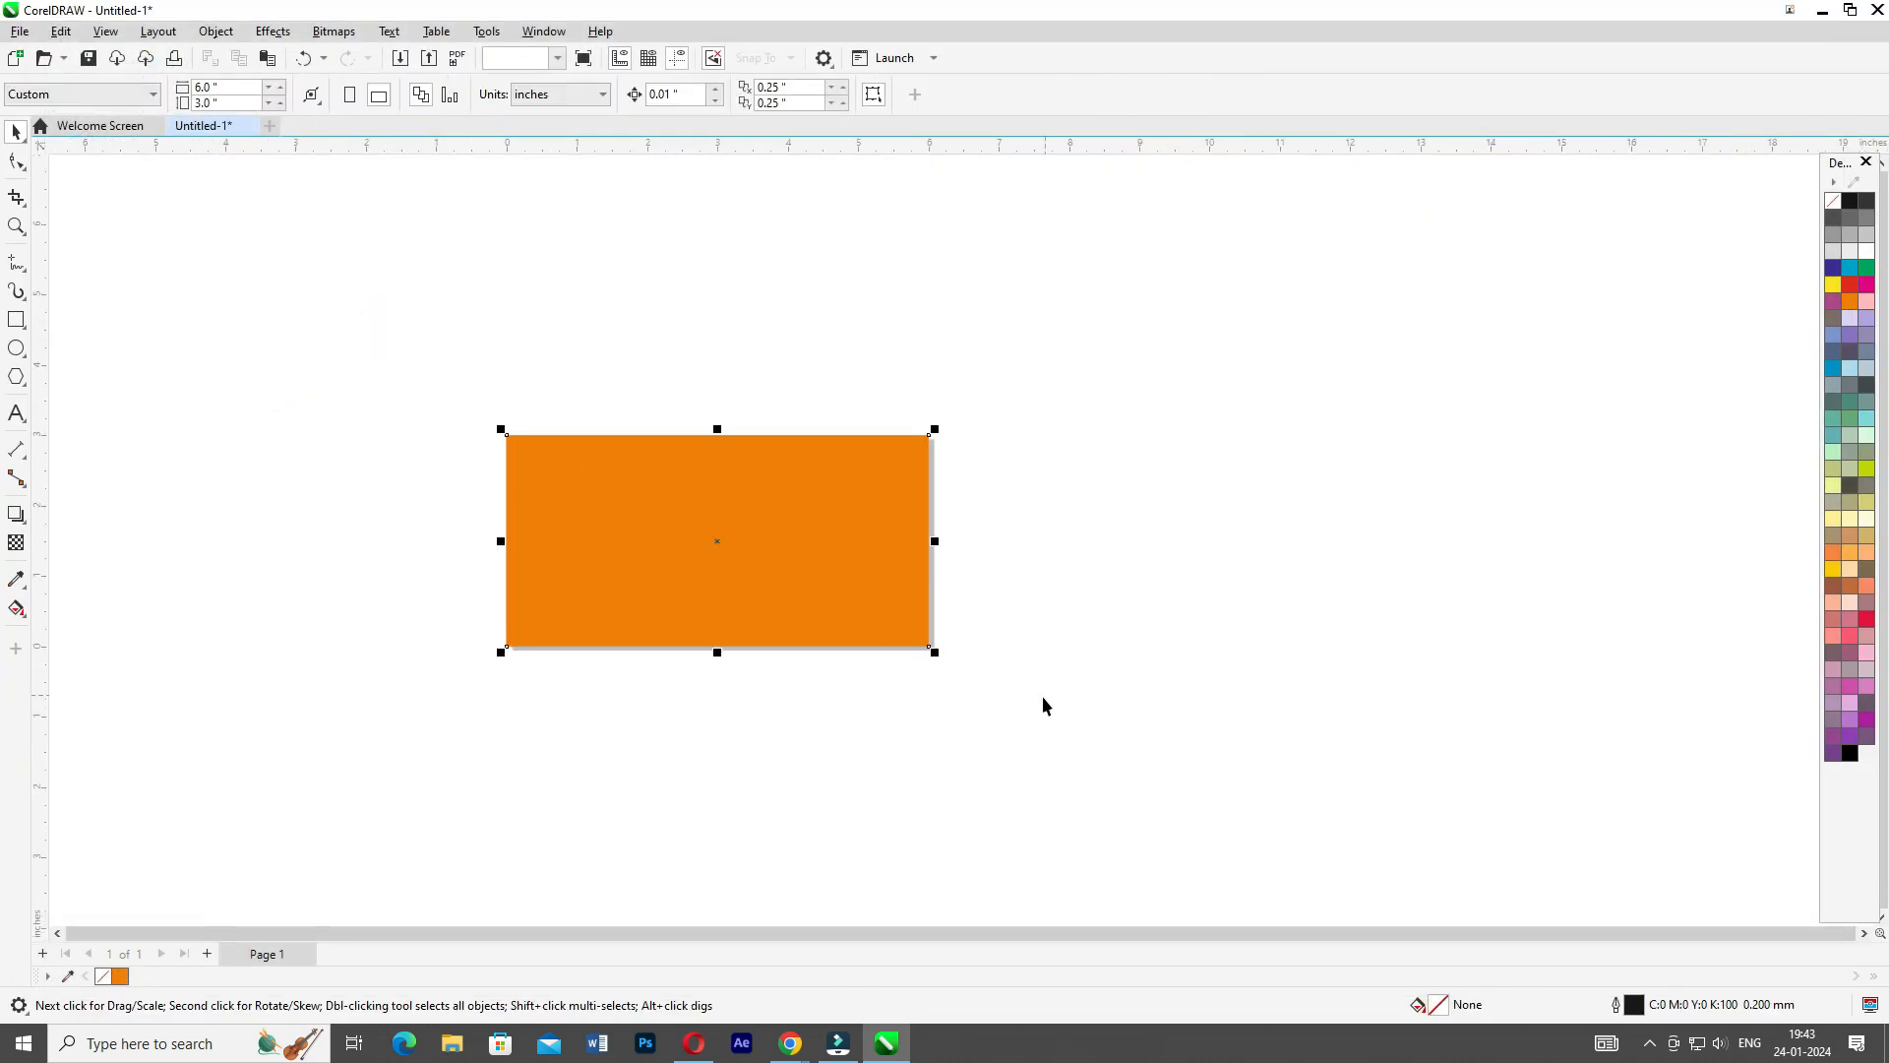
scroll(1042, 695, up, 1)
scroll(787, 641, down, 1)
drag(1185, 770, 486, 375)
scroll(432, 377, up, 1)
scroll(433, 376, up, 1)
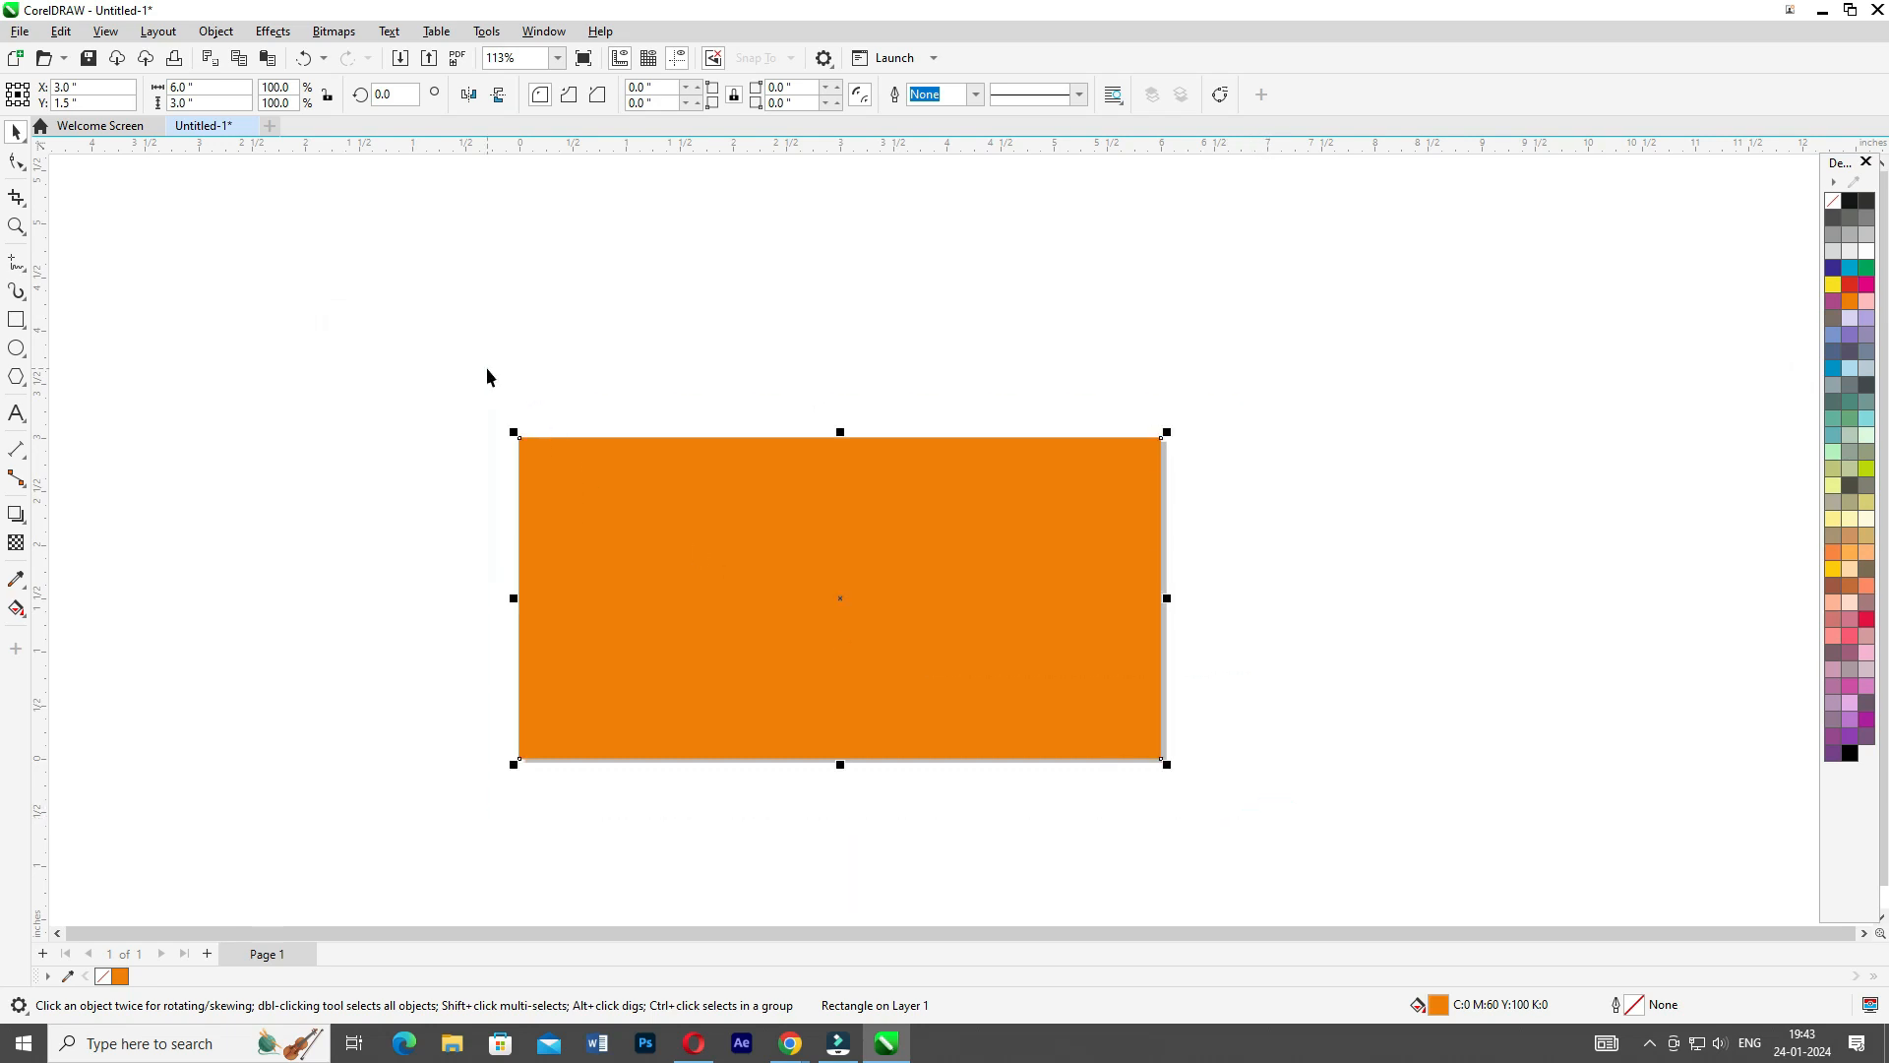
key(ctrl+e)
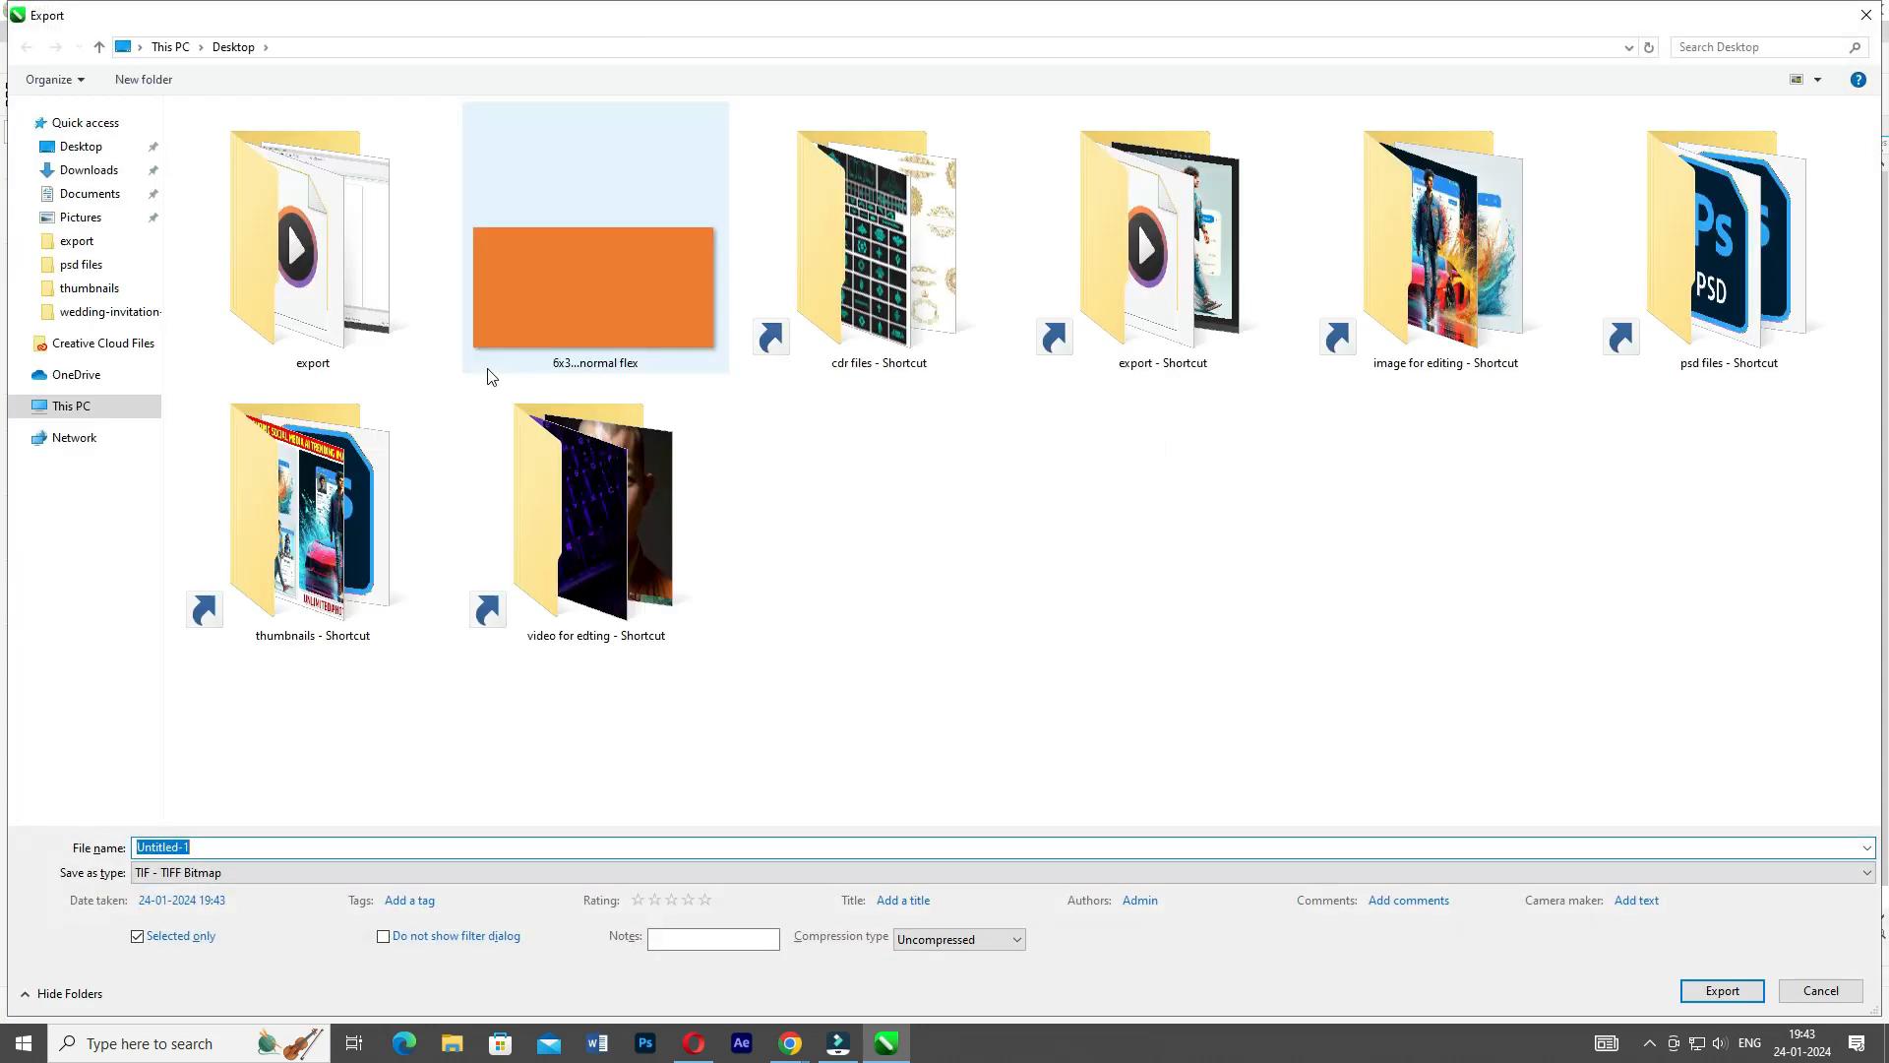
double_click(582, 270)
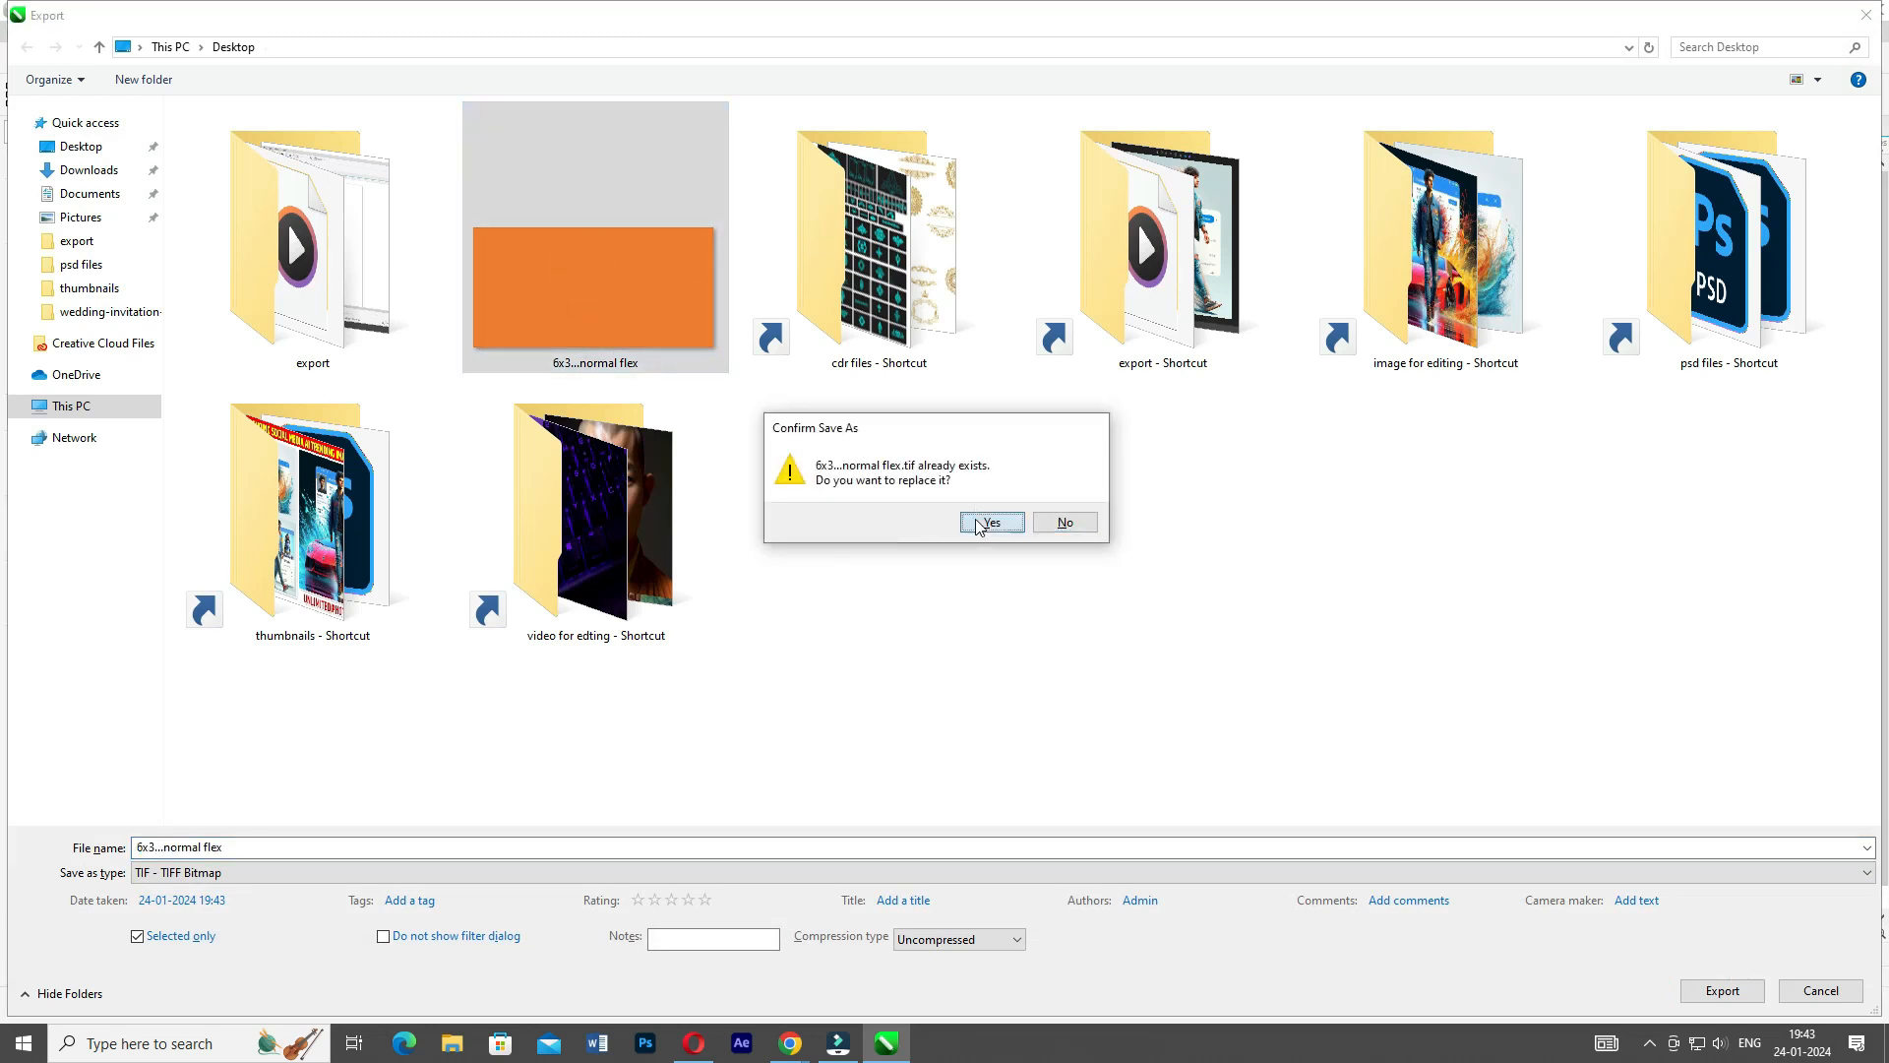
click(989, 523)
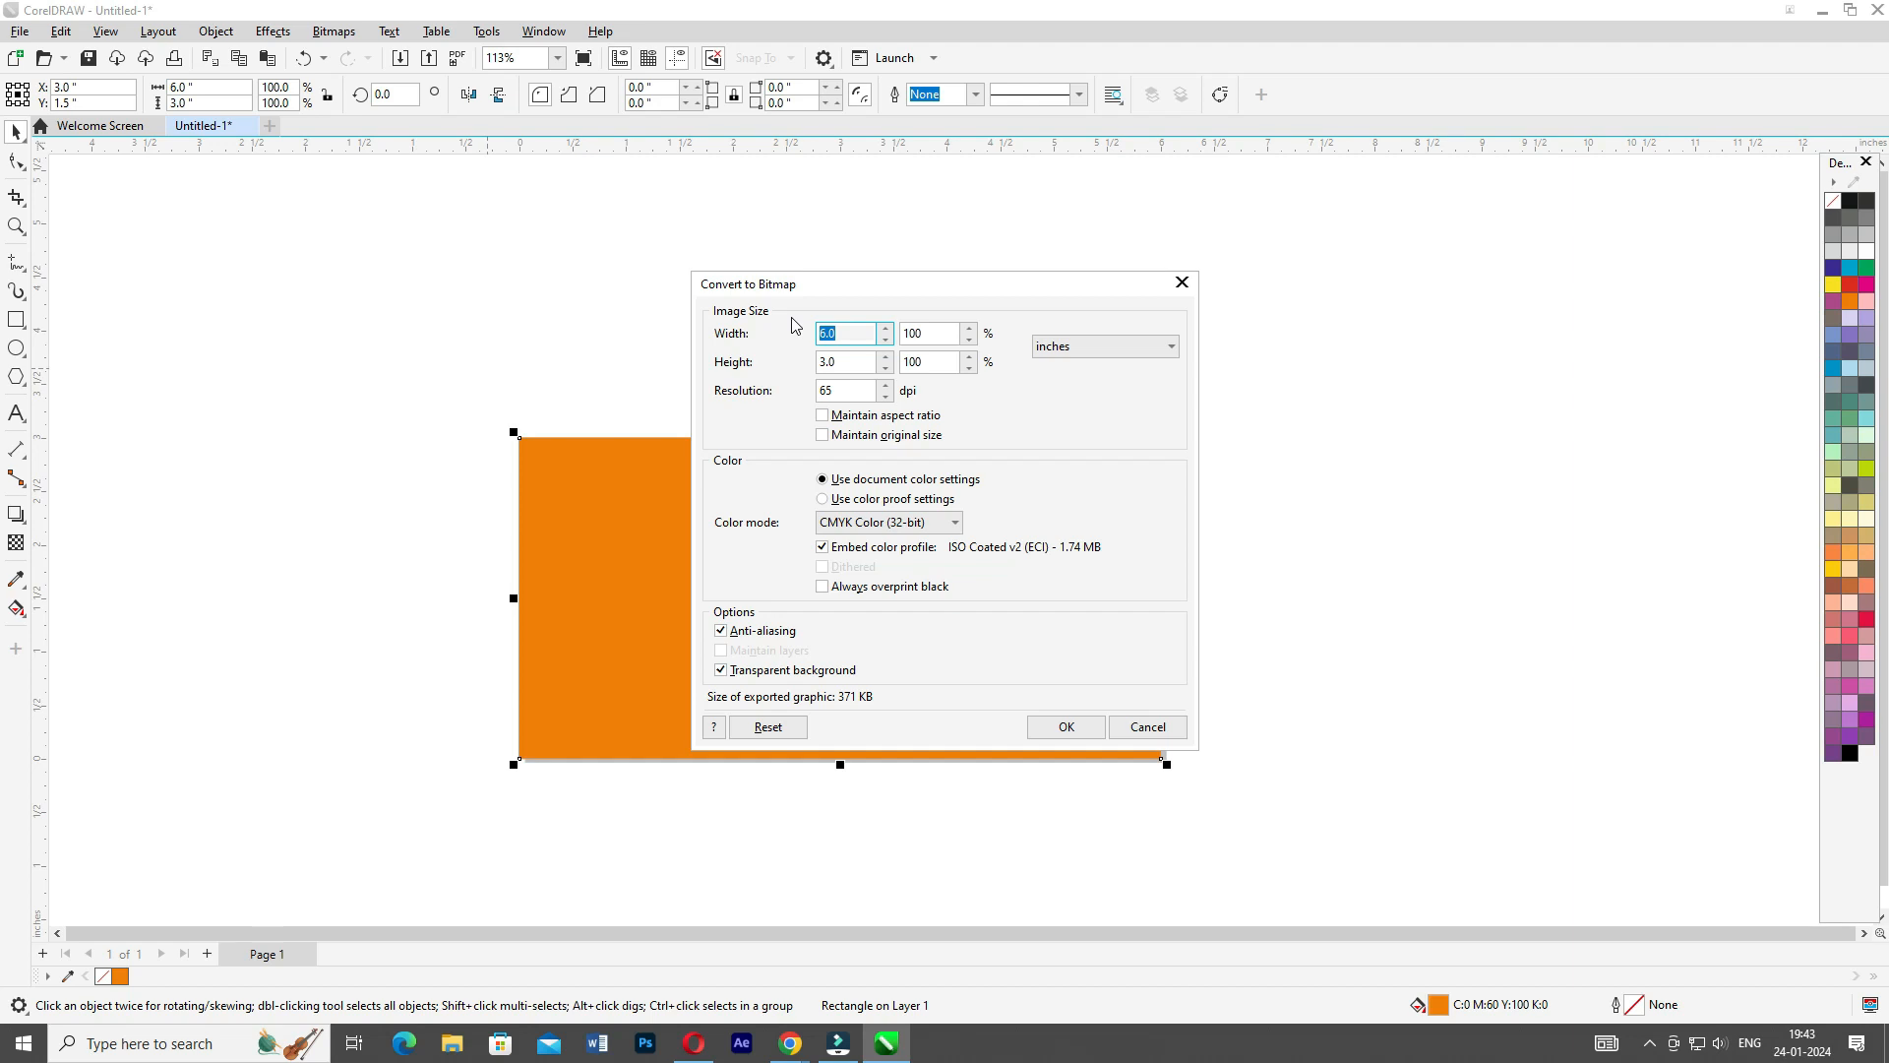
Set the exported bitmap's width to 240 inches and its height to 120 inches
text(120)
key(Tab)
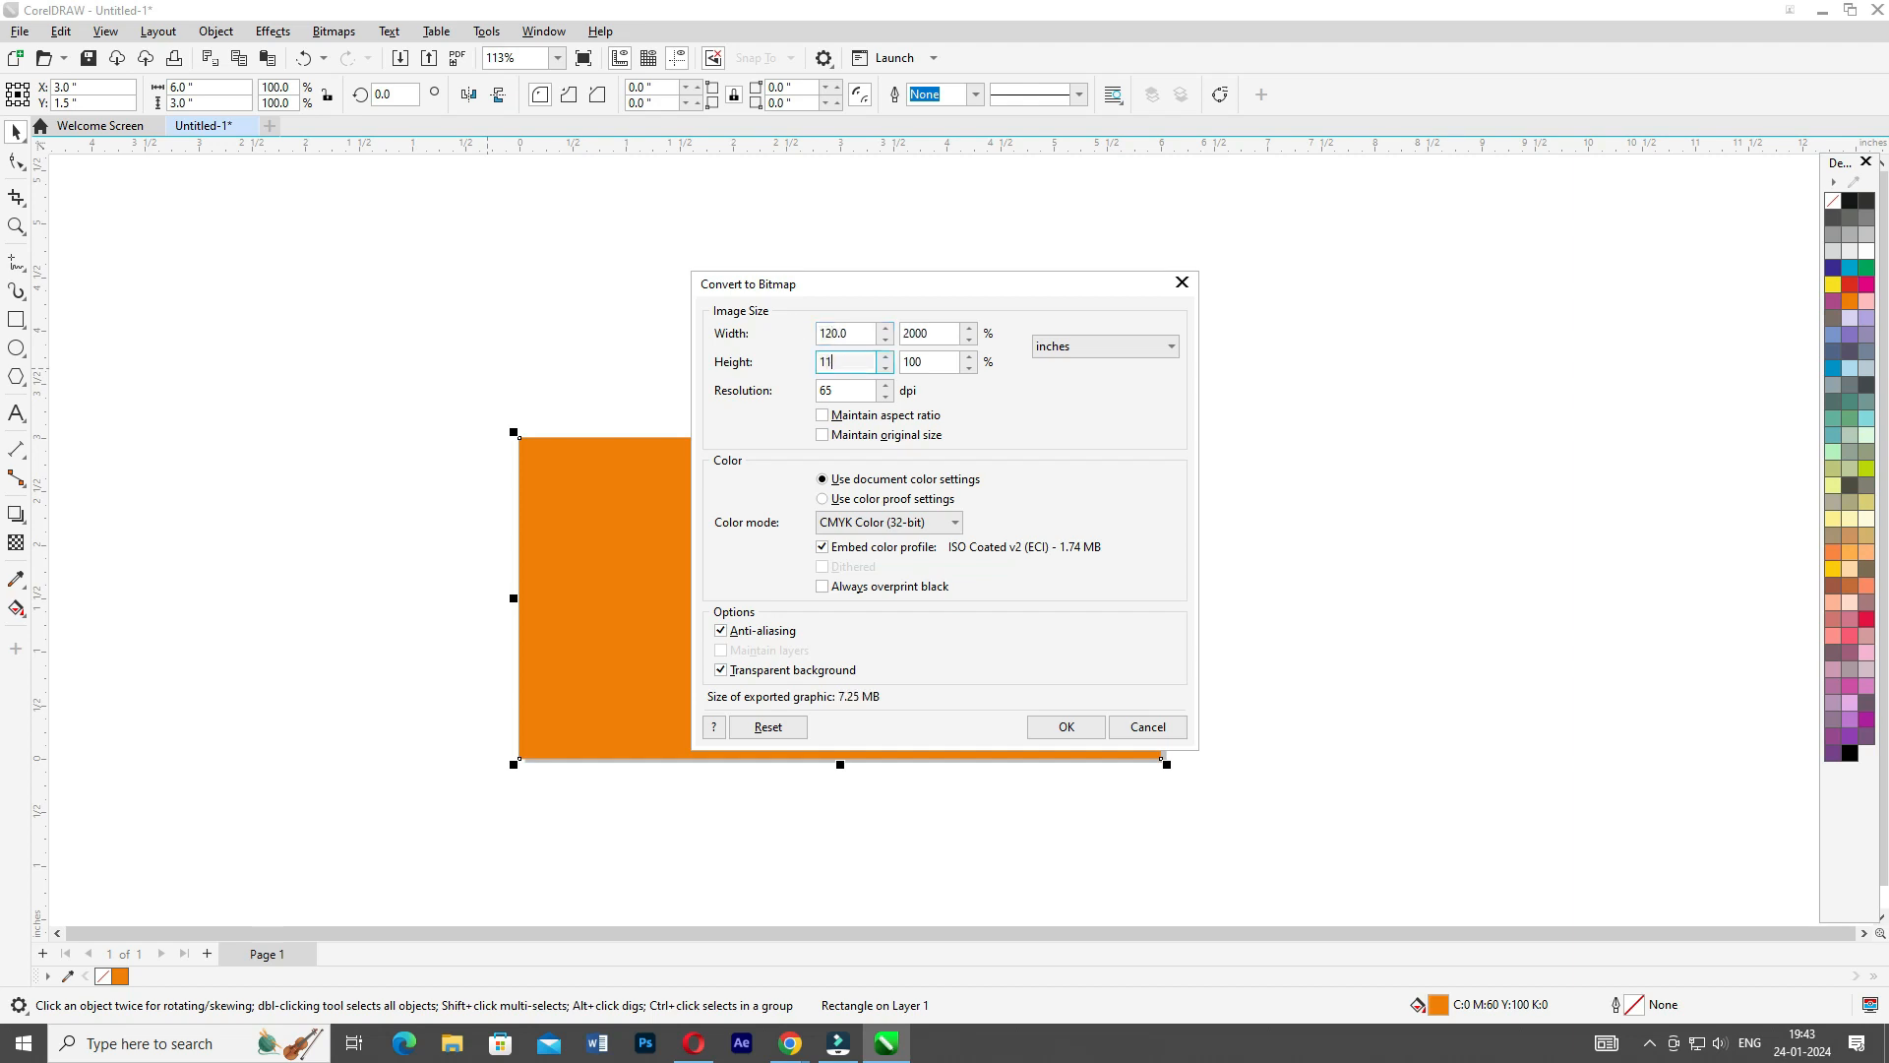
click(871, 334)
text(234)
key(ctrl+a)
text(240)
key(Tab)
text(120)
key(Tab)
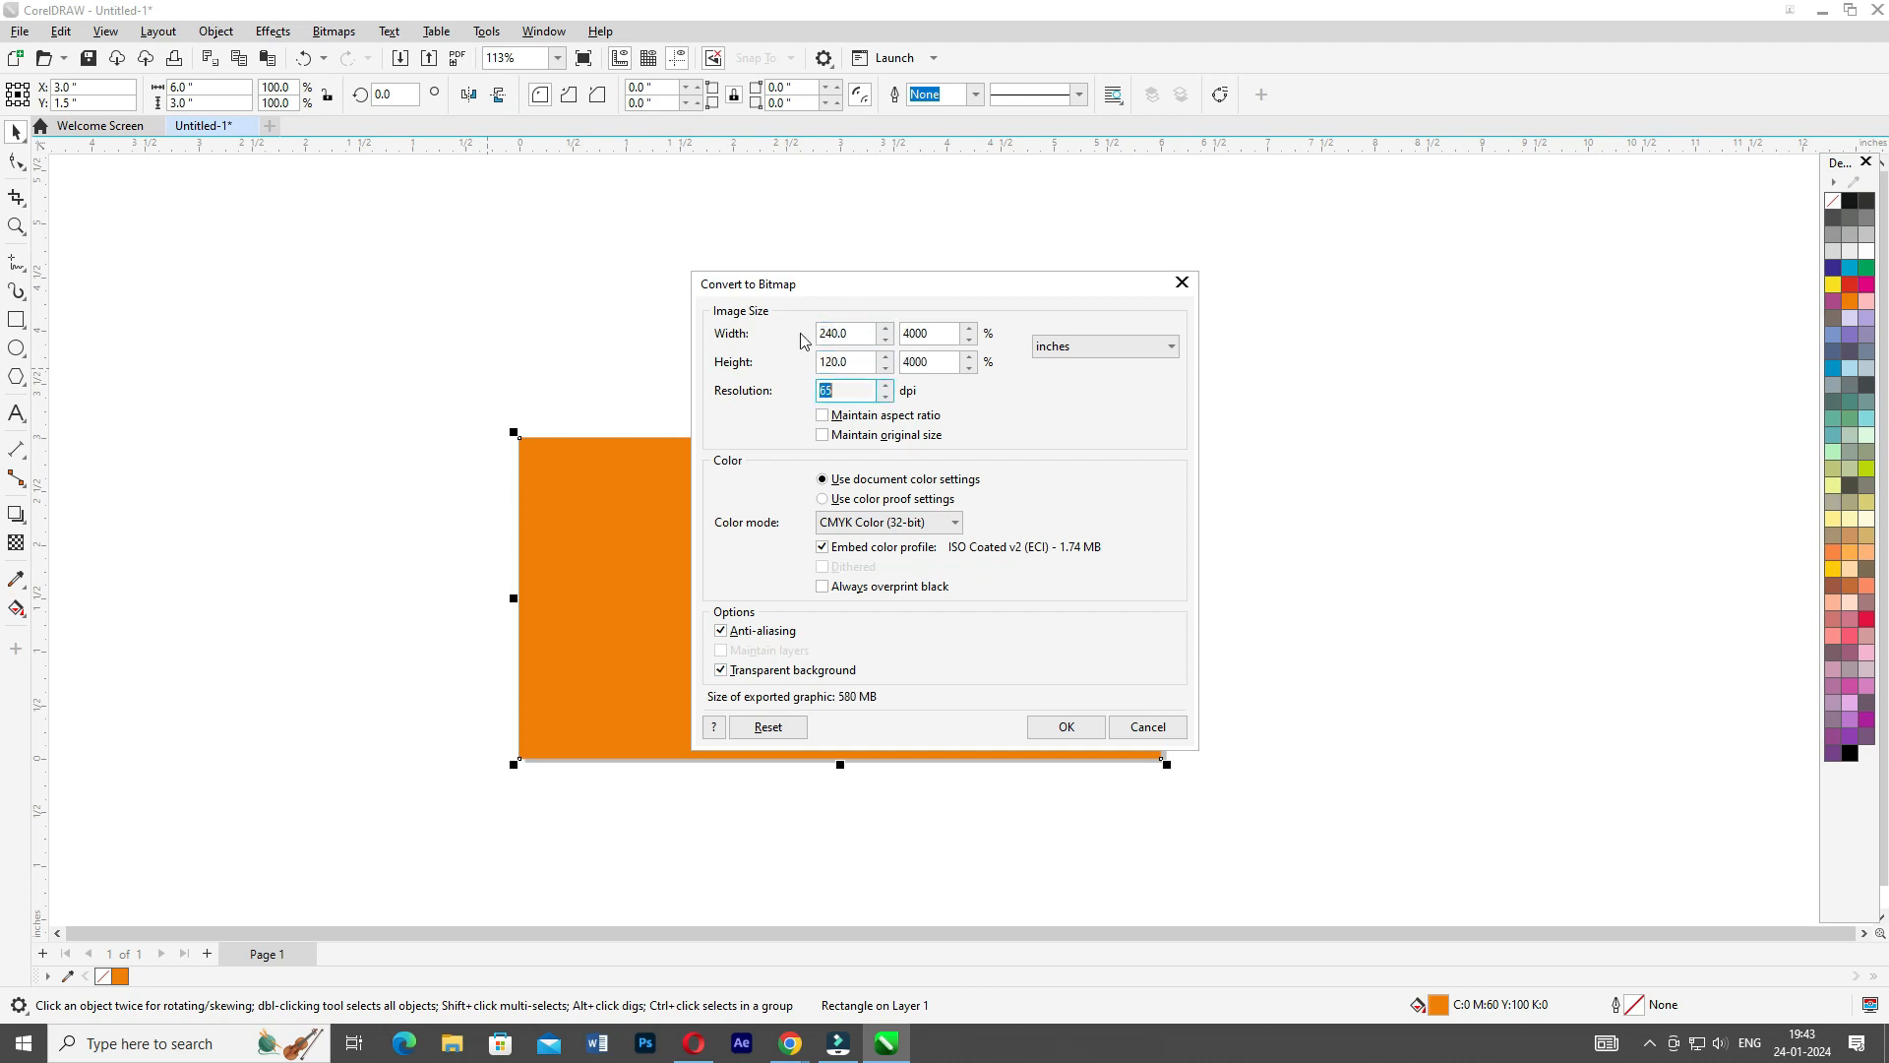
Set the bitmap's resolution to 35 dpi and complete the export
double_click(860, 390)
text(35)
key(Tab)
double_click(846, 391)
click(1064, 735)
scroll(1064, 735, down, 1)
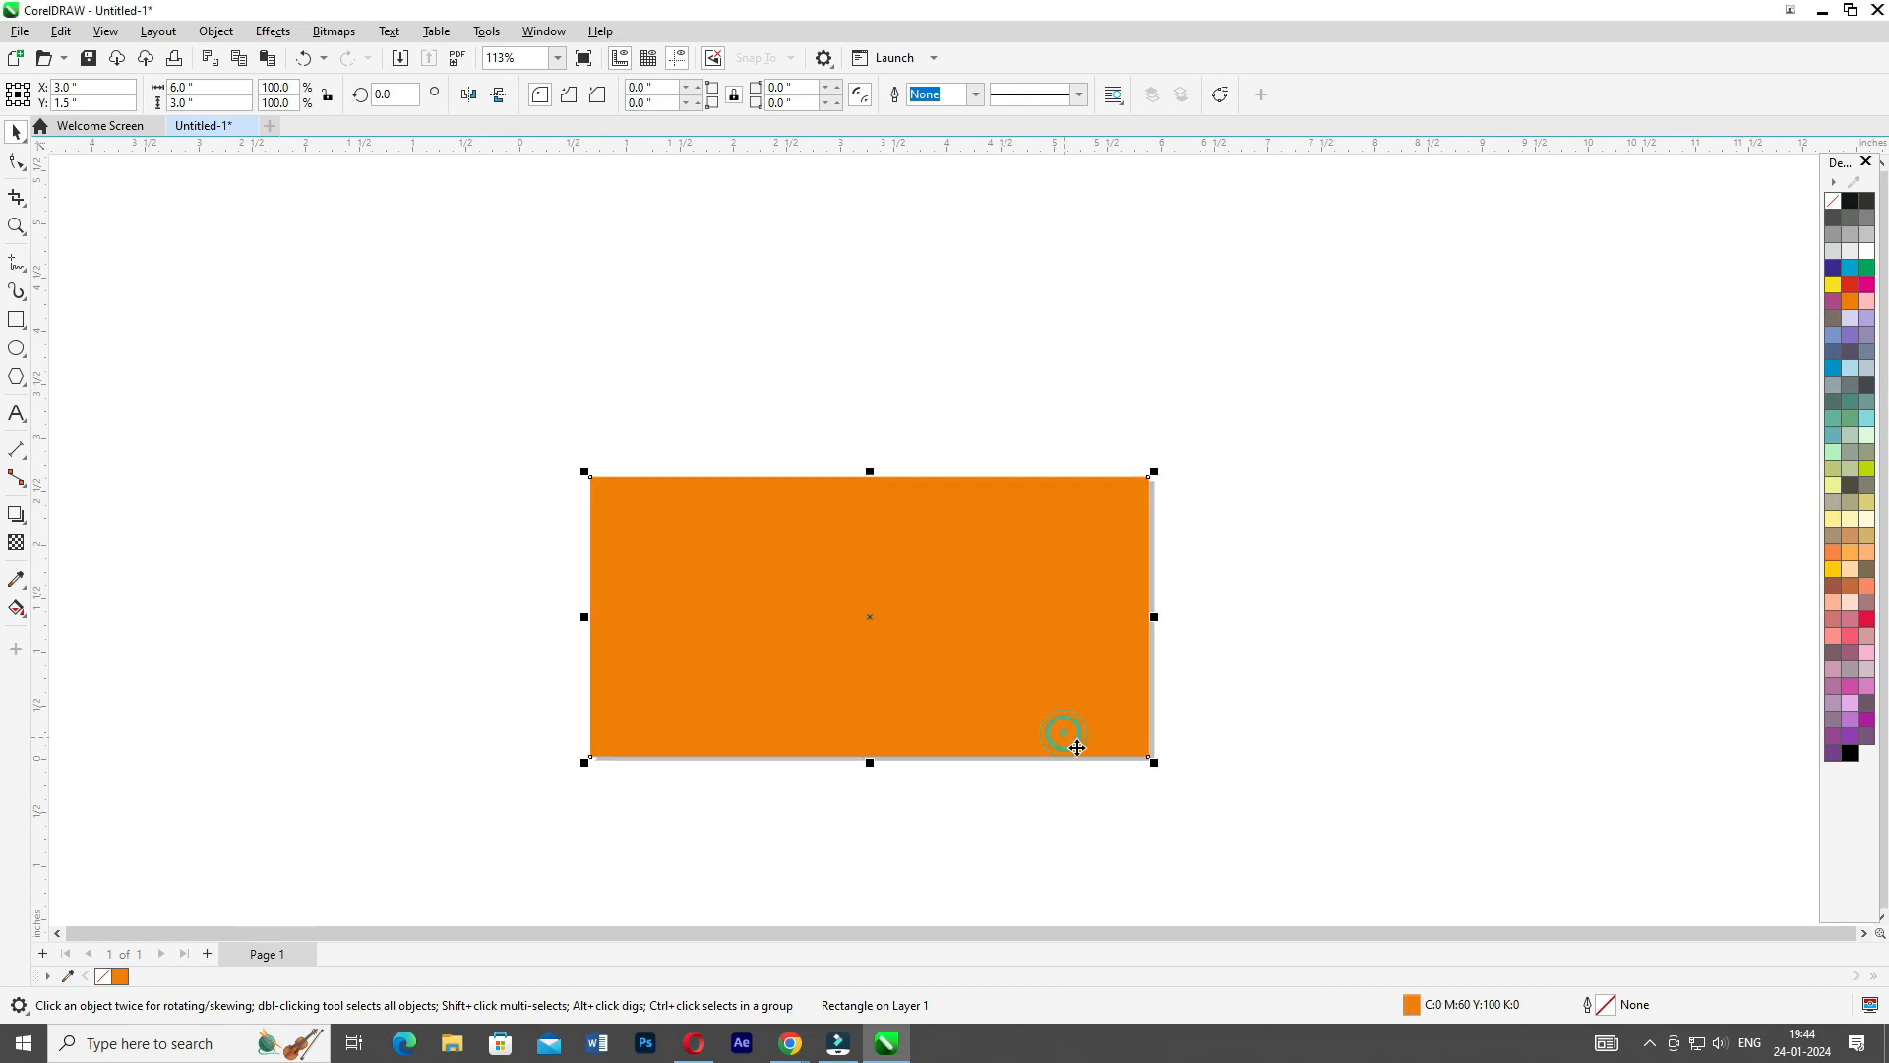
drag(1280, 807, 542, 423)
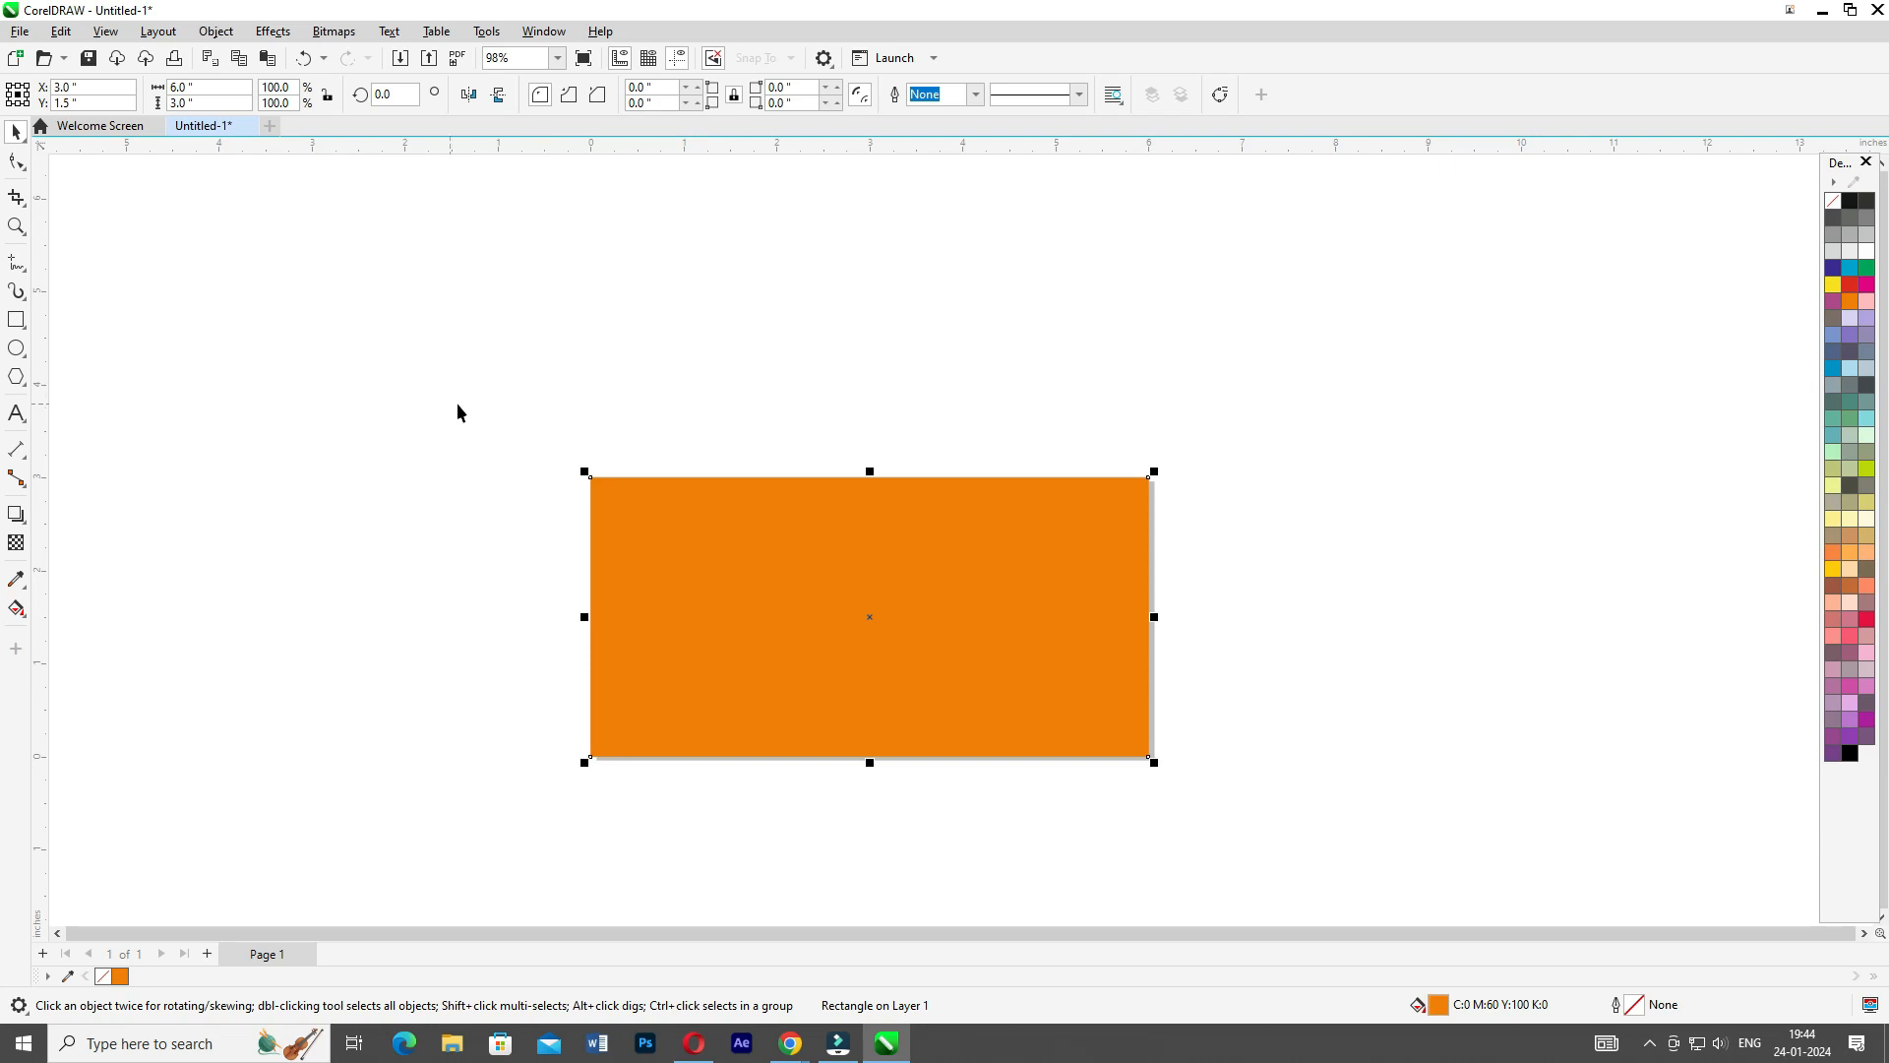
scroll(969, 497, up, 2)
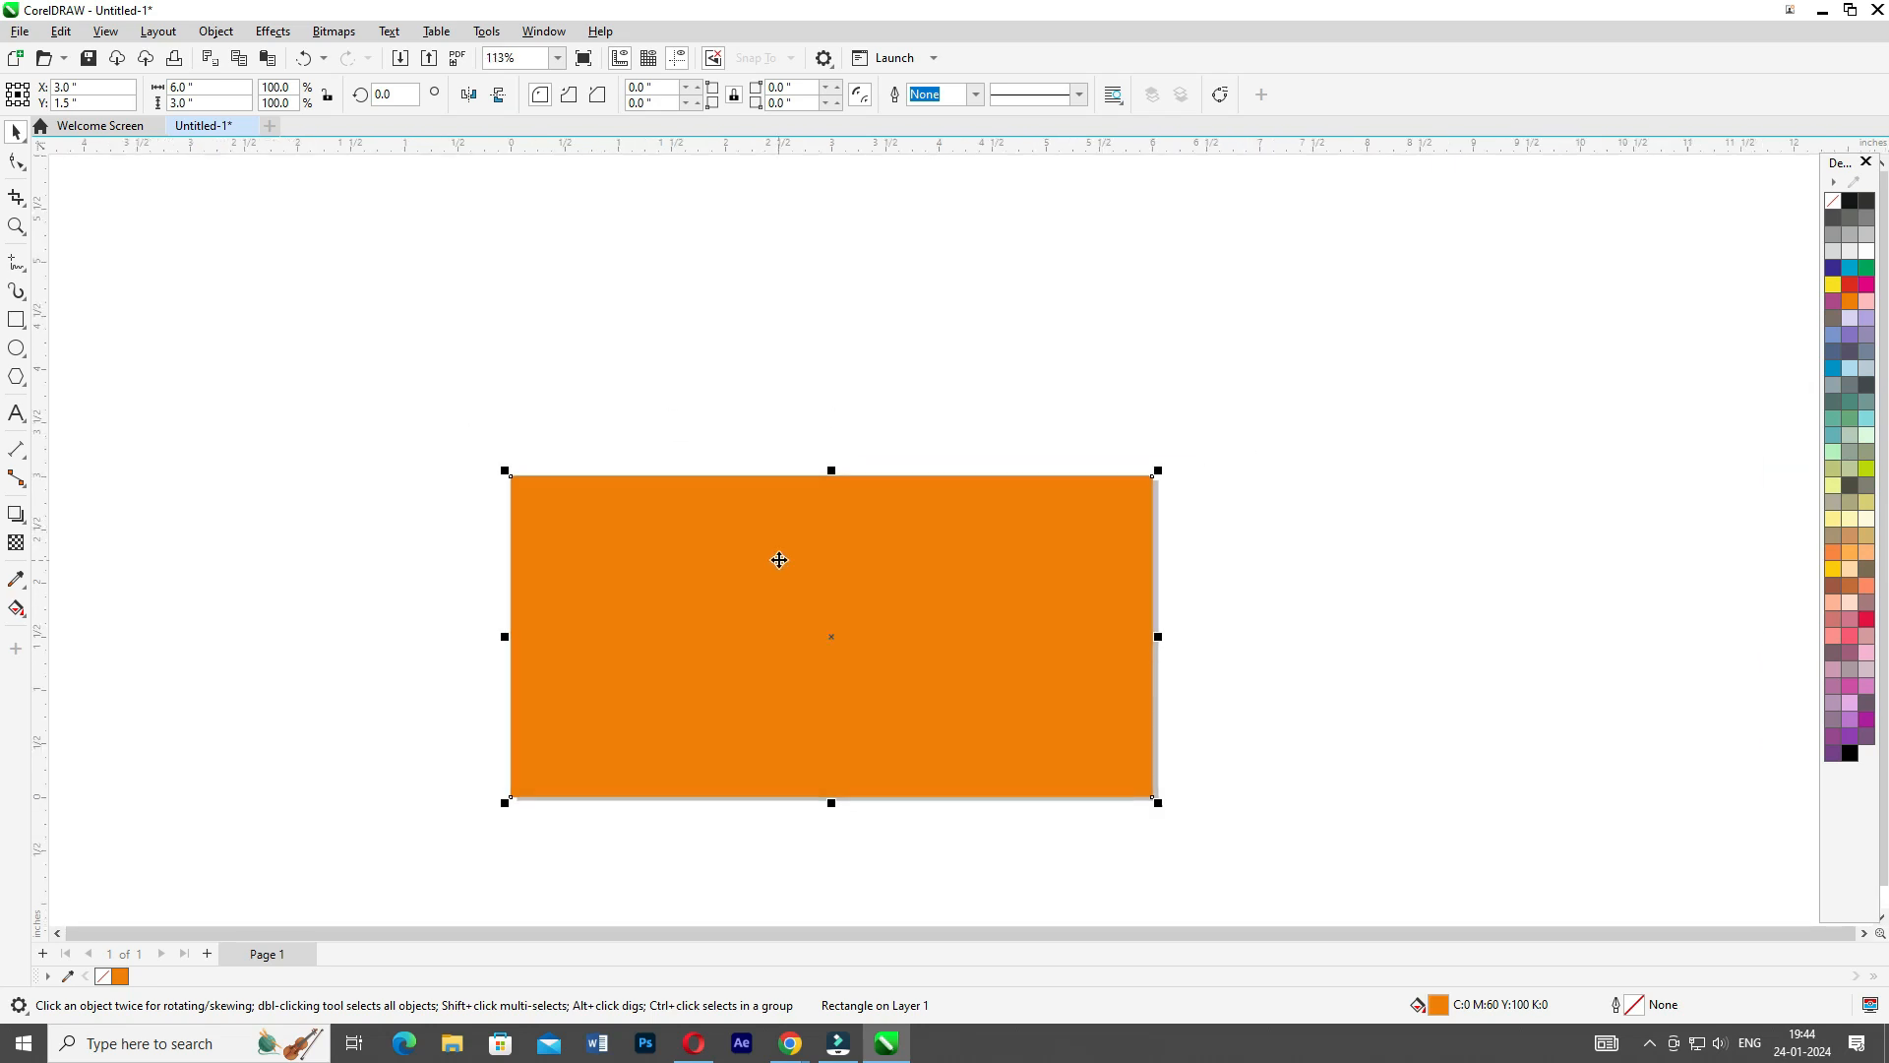
Select the orange rectangle and start exporting it to the Desktop as a PDF named "banner"
click(475, 374)
drag(358, 384, 1228, 820)
key(ctrl+e)
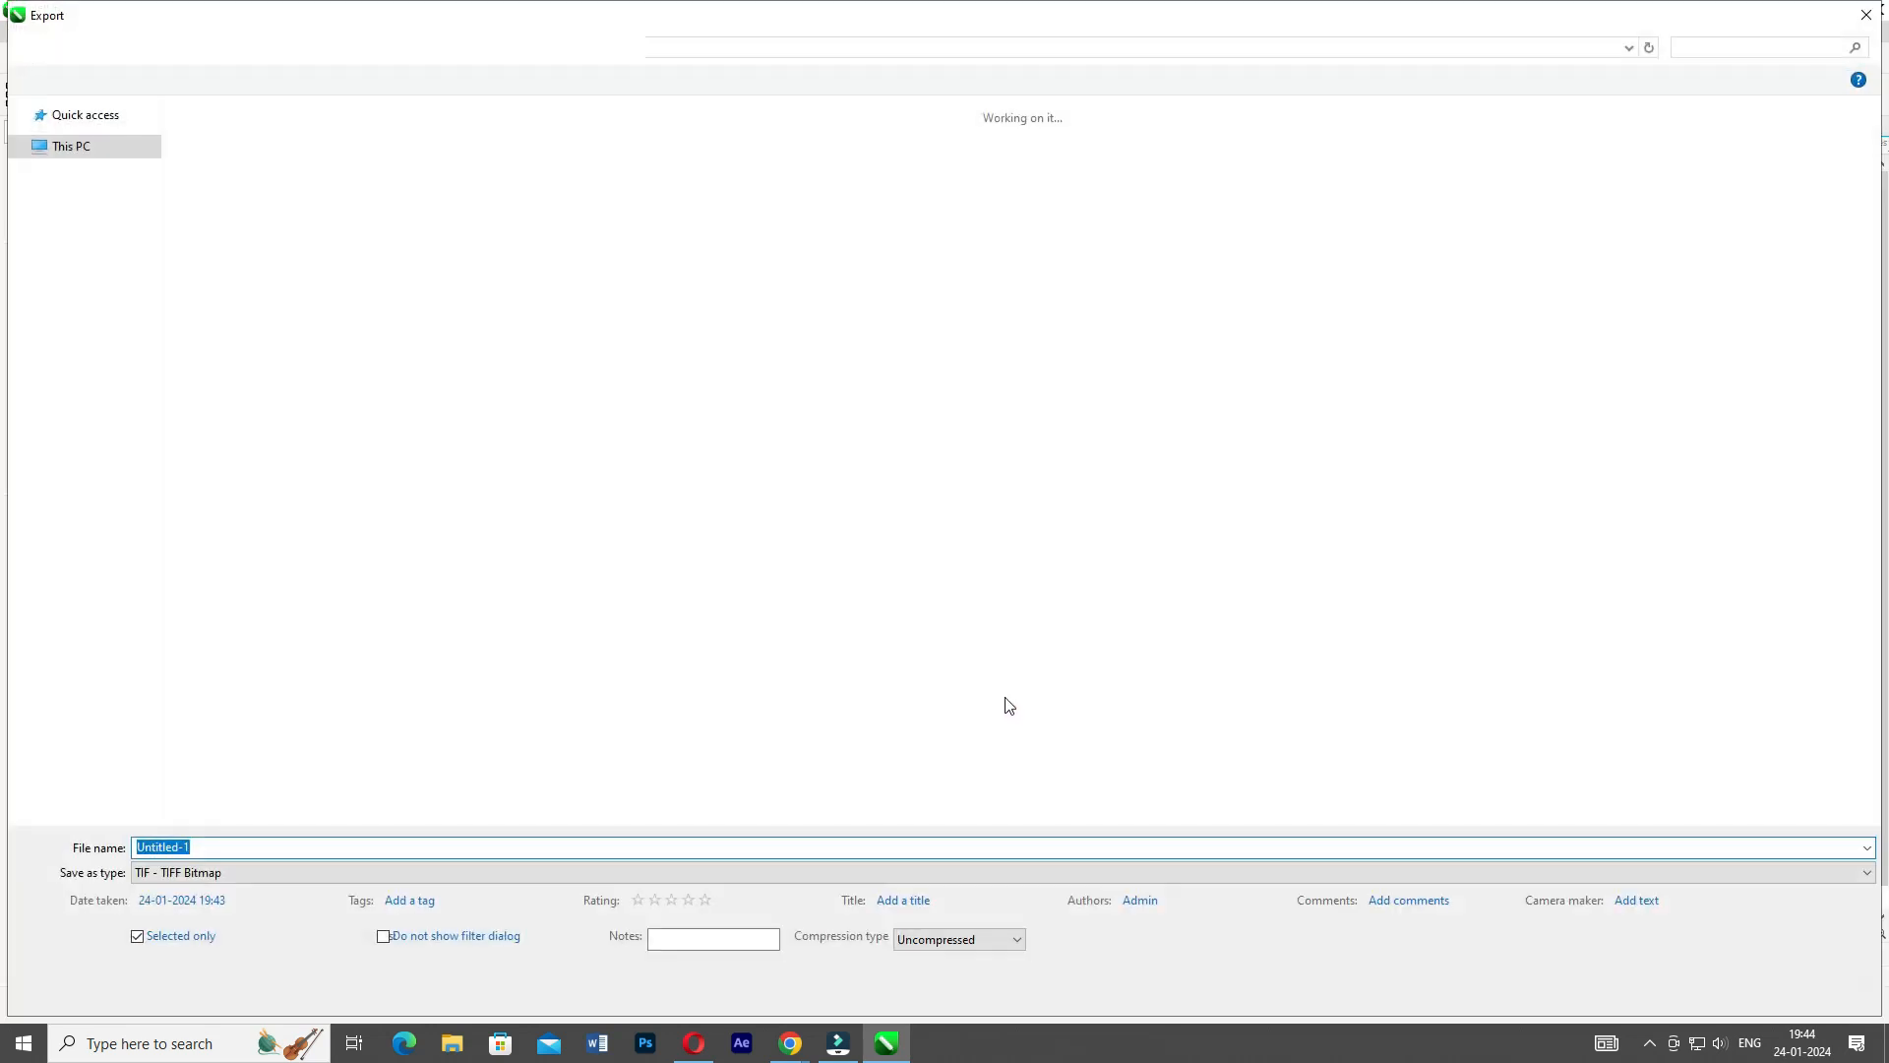
click(316, 874)
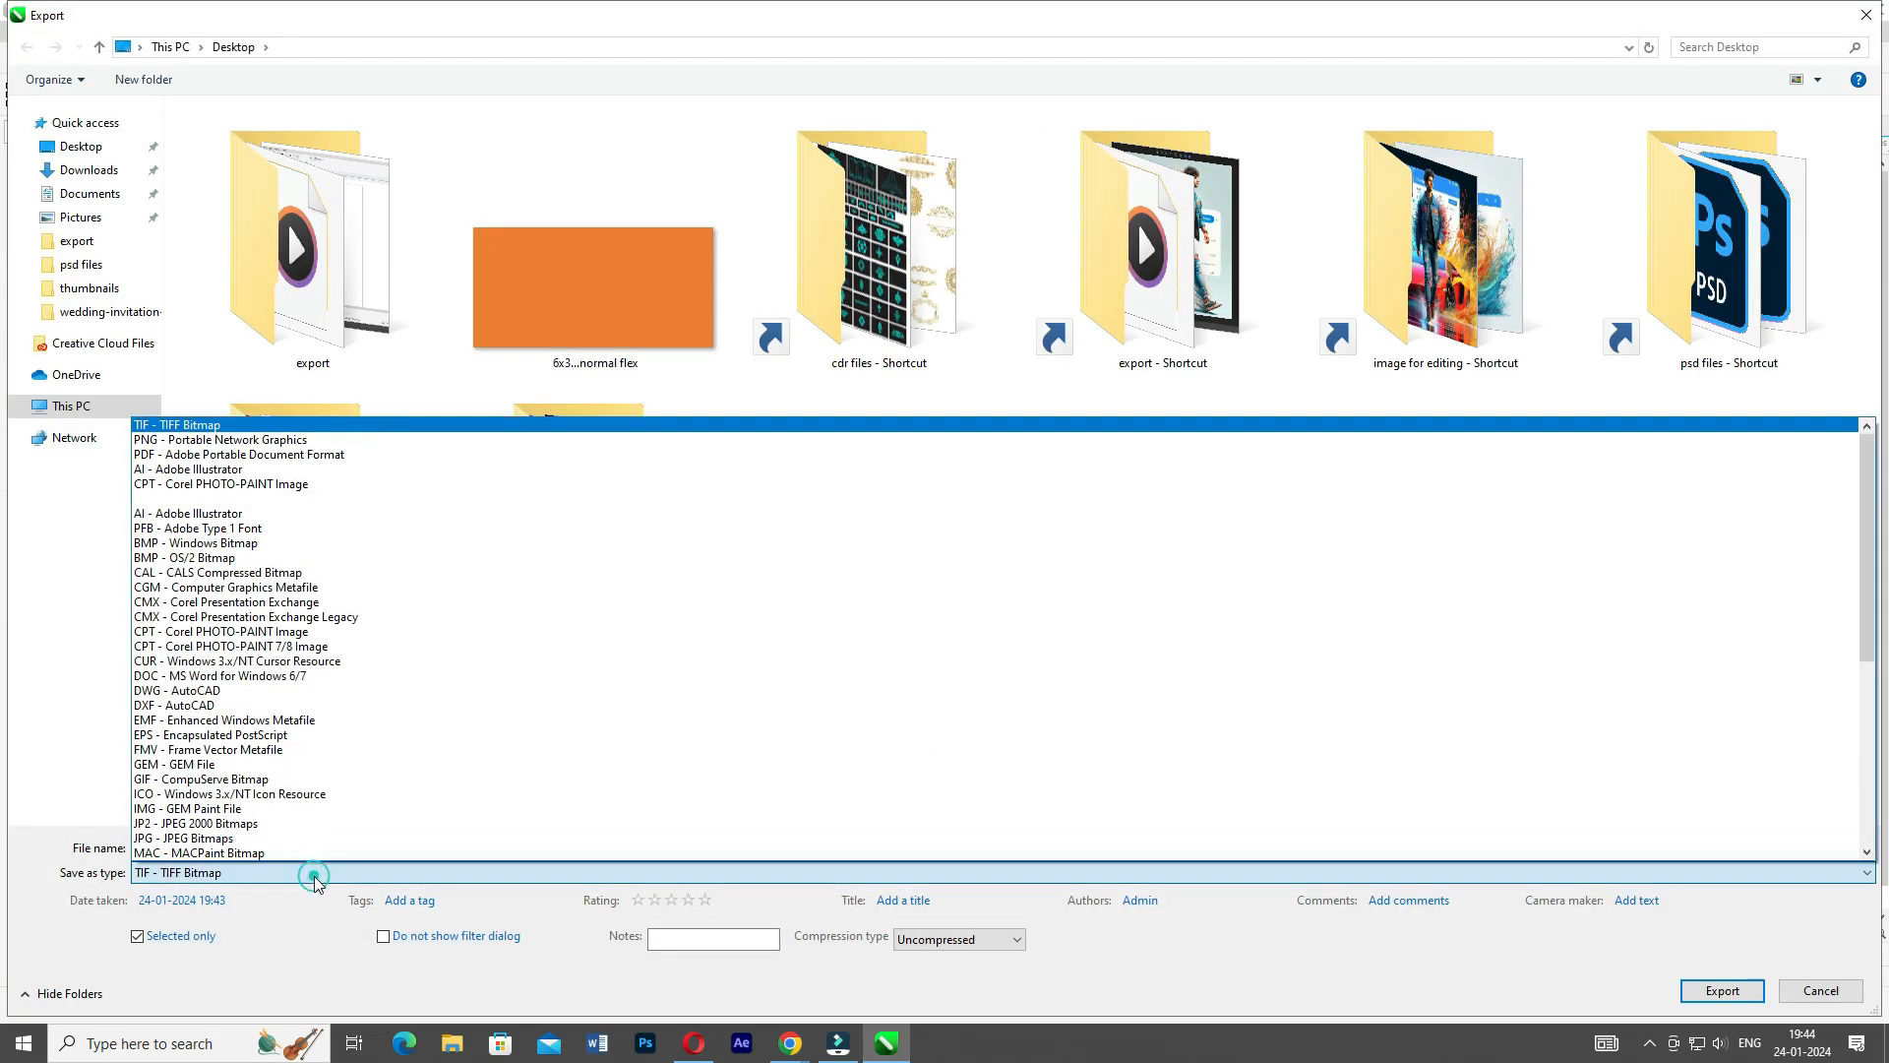
click(181, 456)
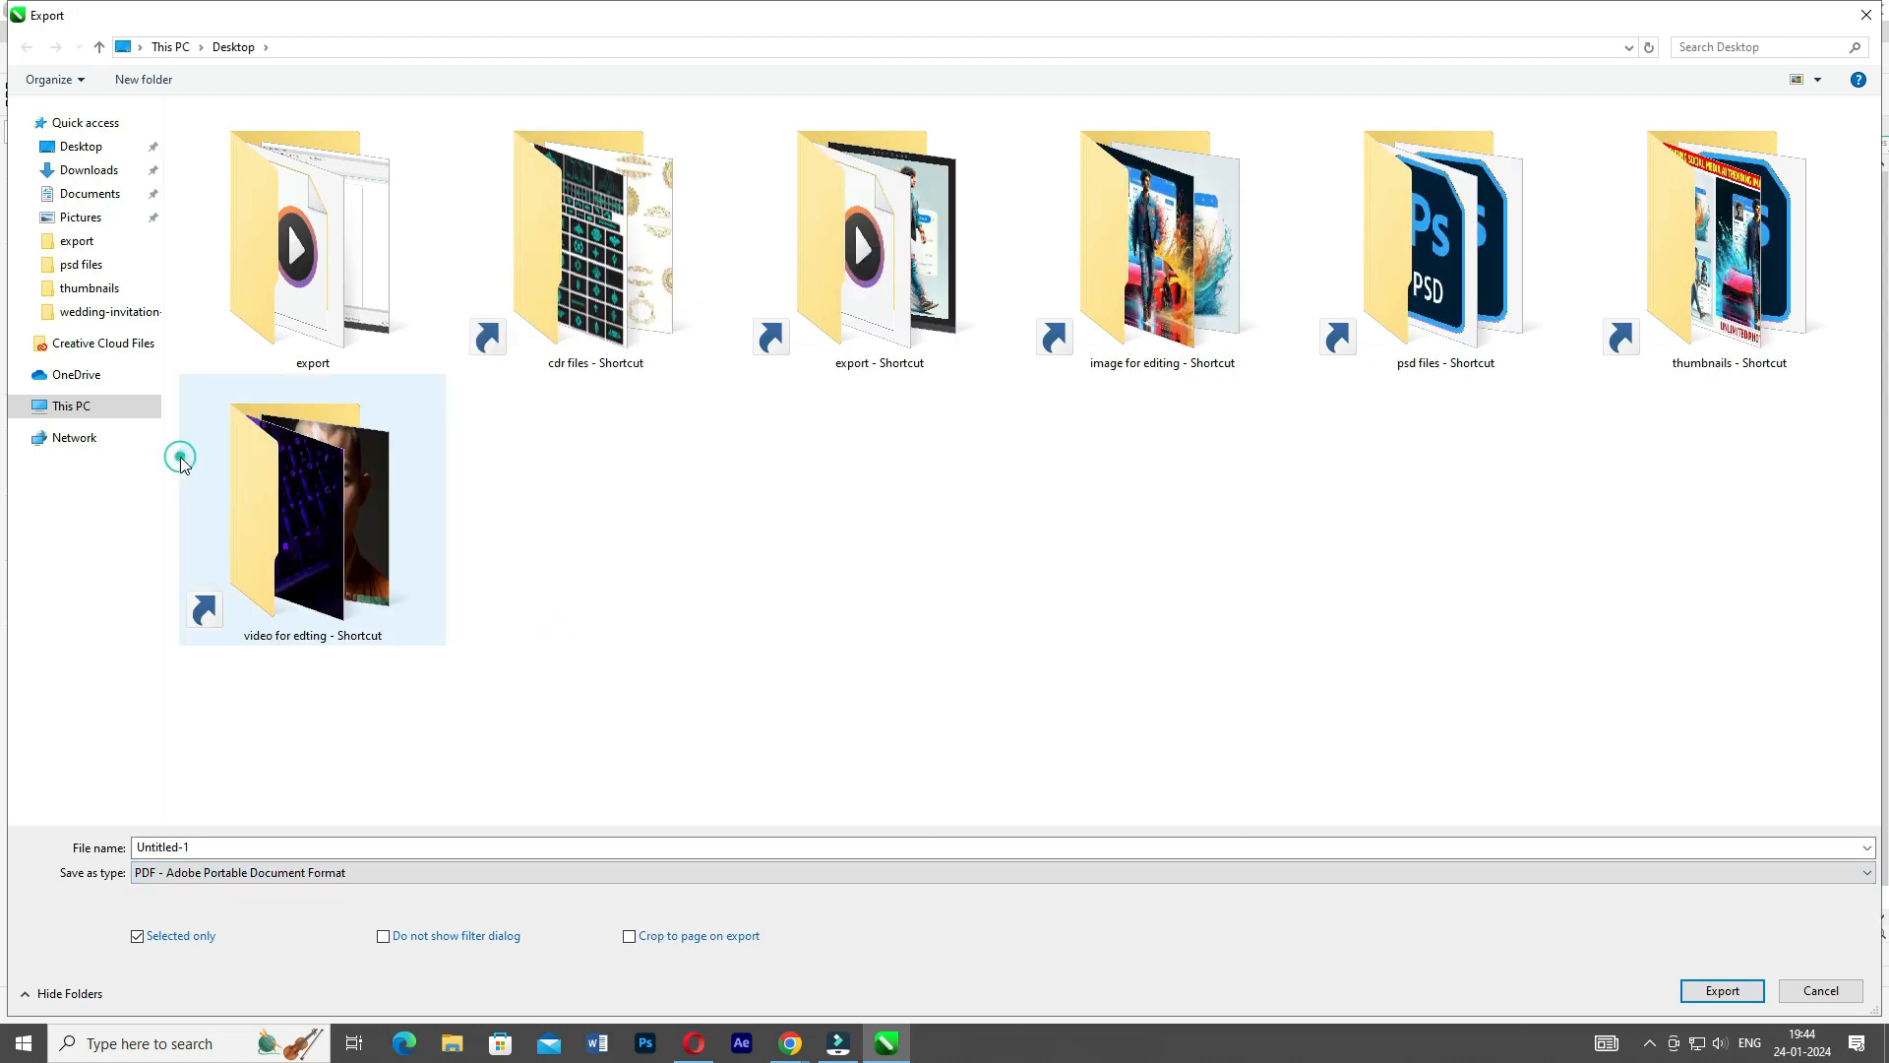
double_click(201, 846)
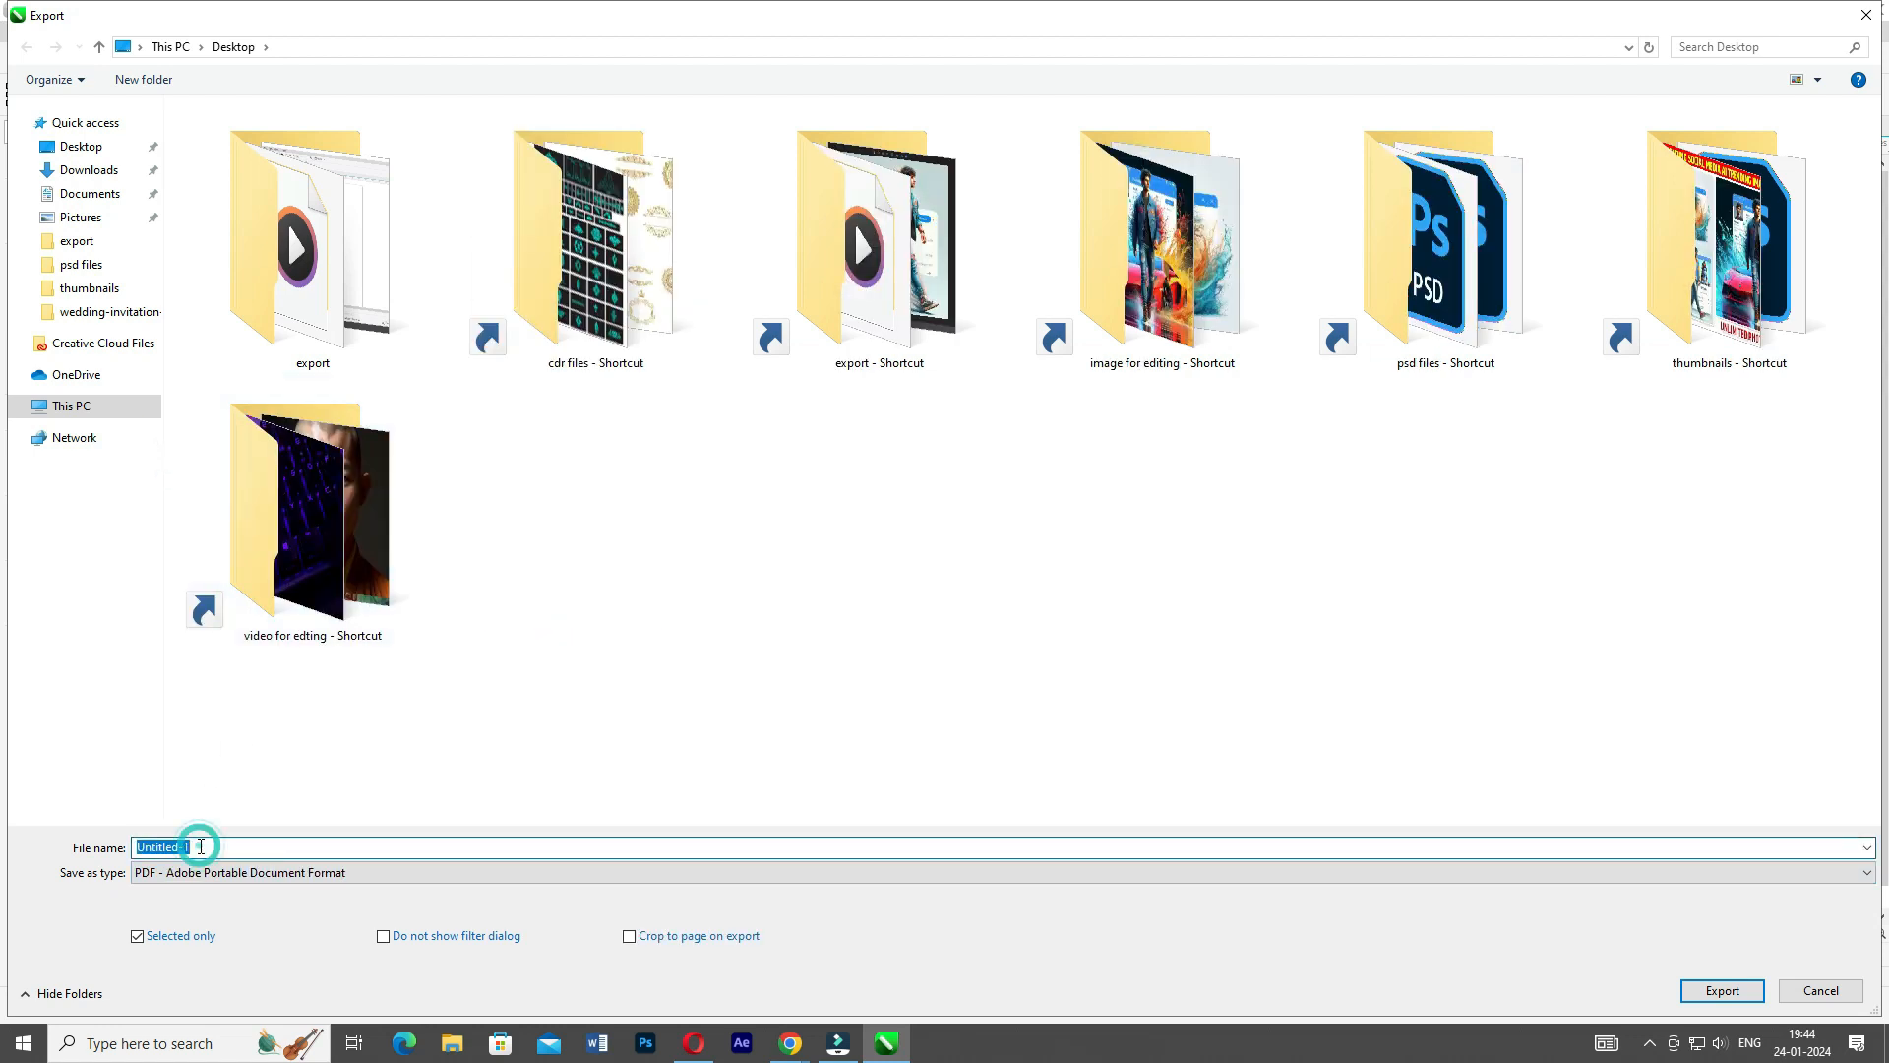
text(banner)
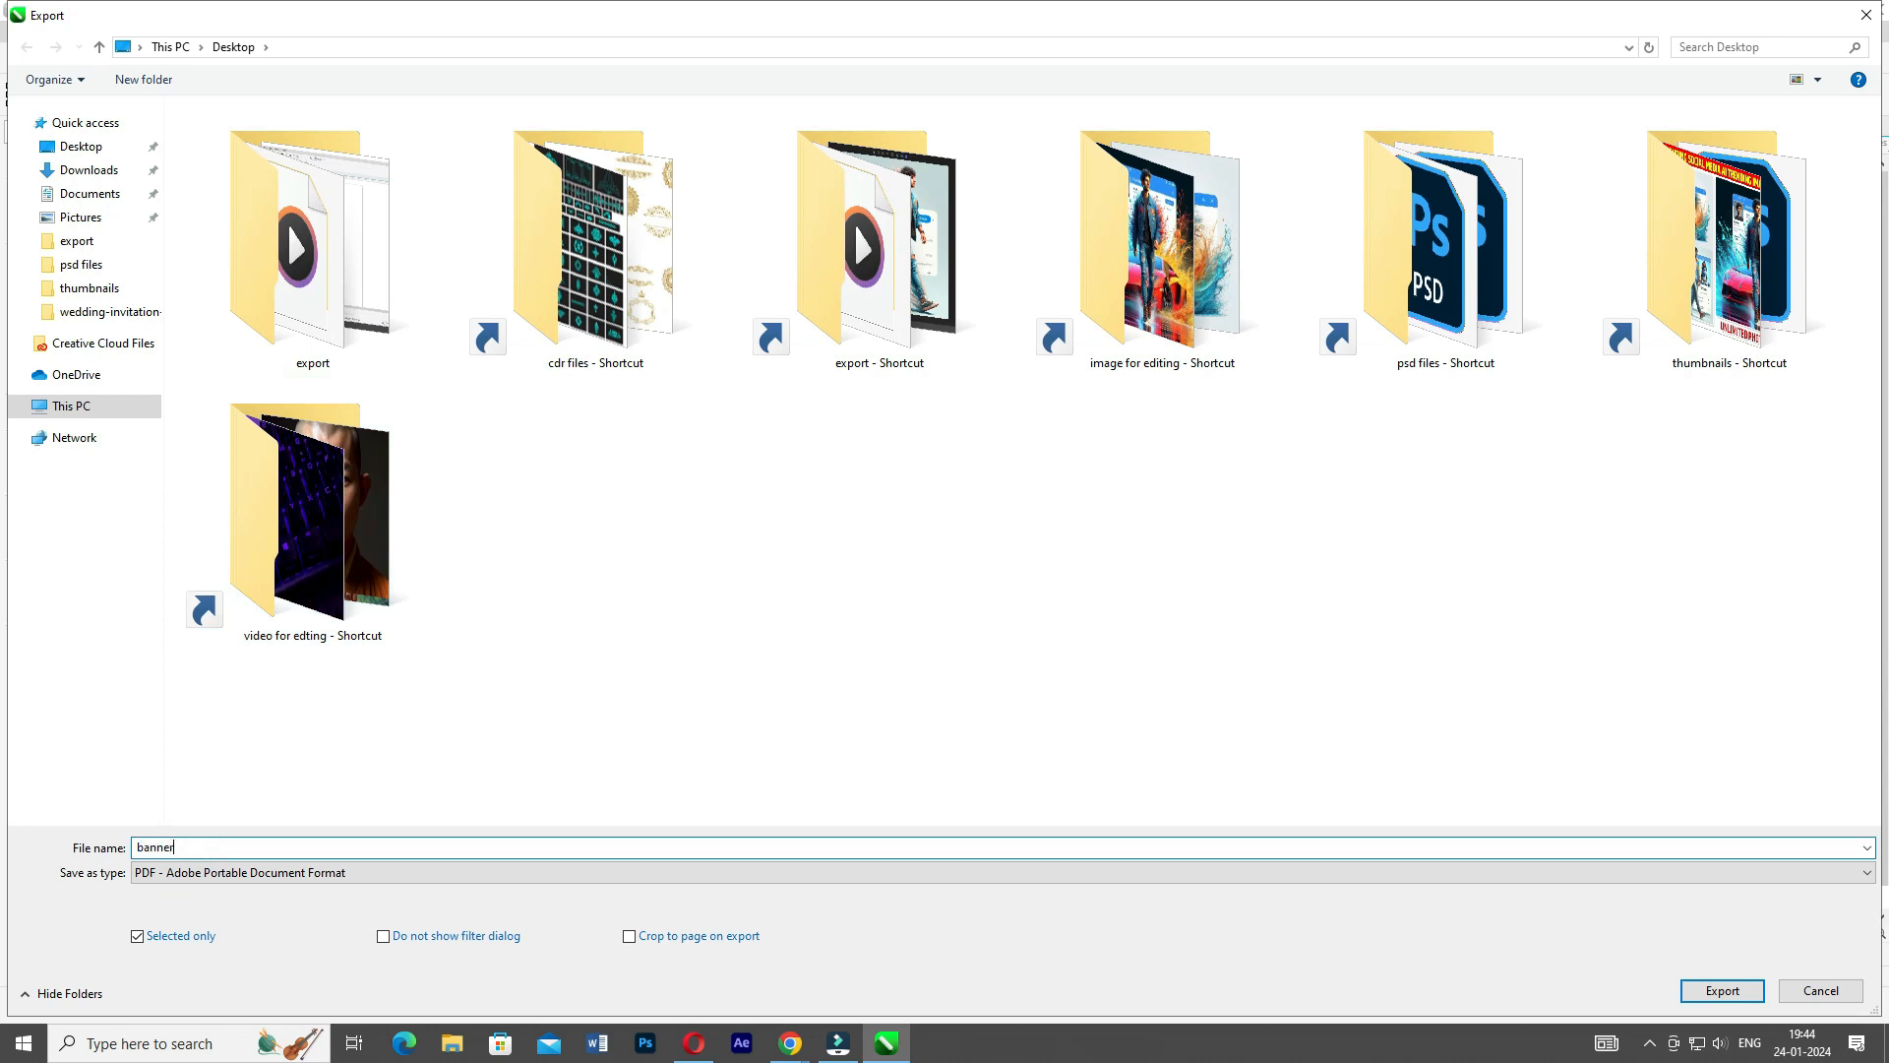
key(Return)
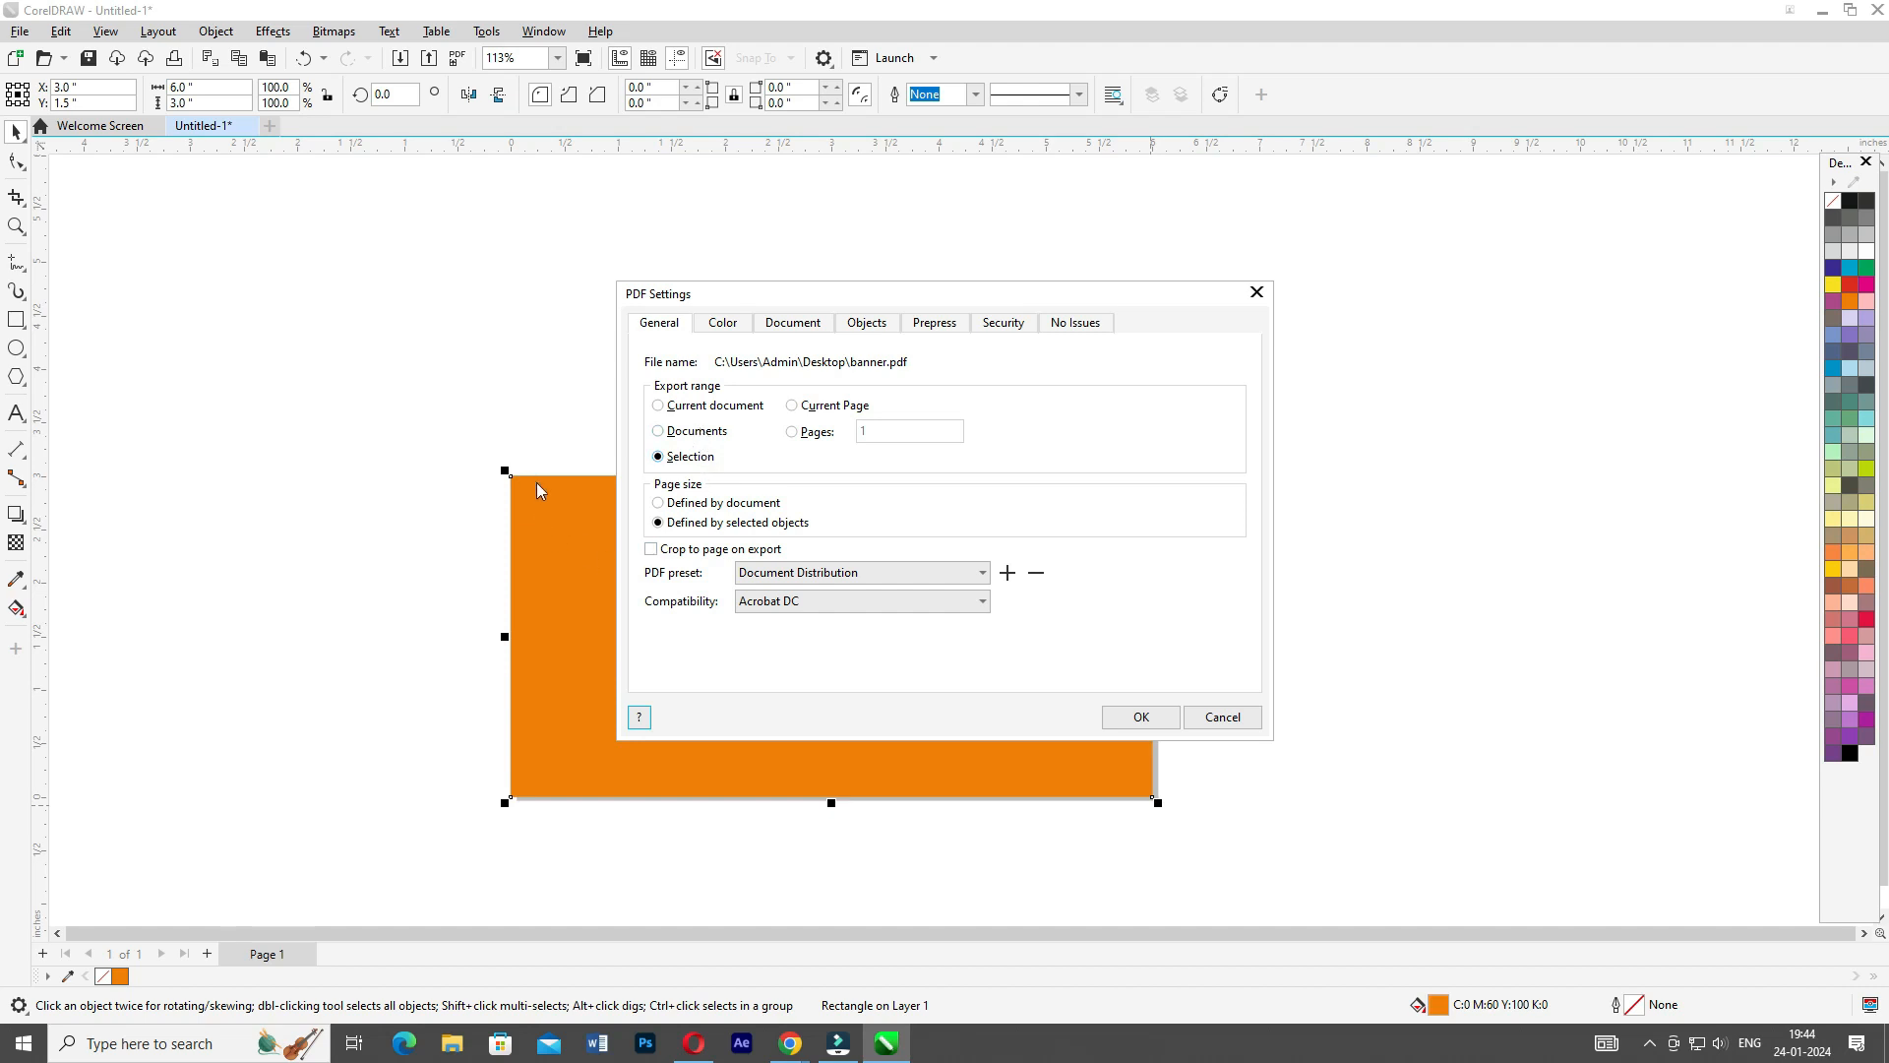
Set the PDF's export range to Current Page and complete the export
click(674, 433)
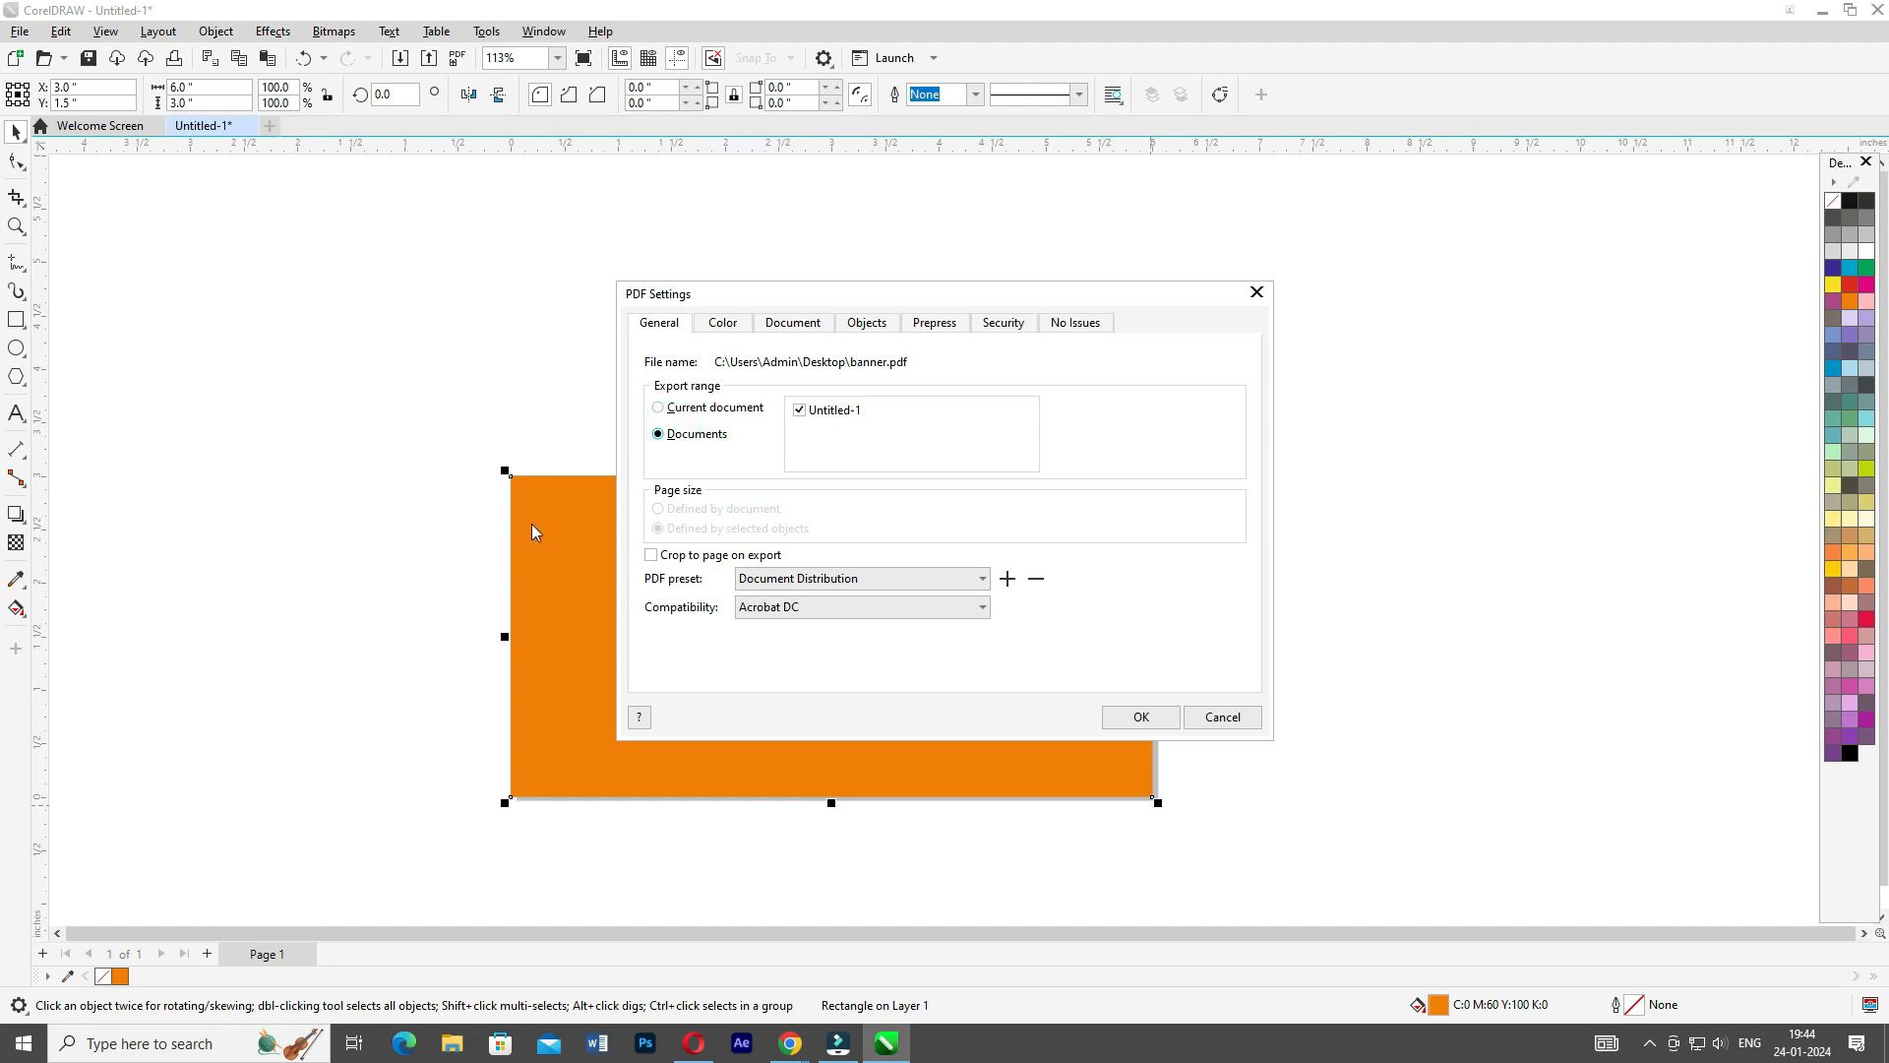
click(660, 407)
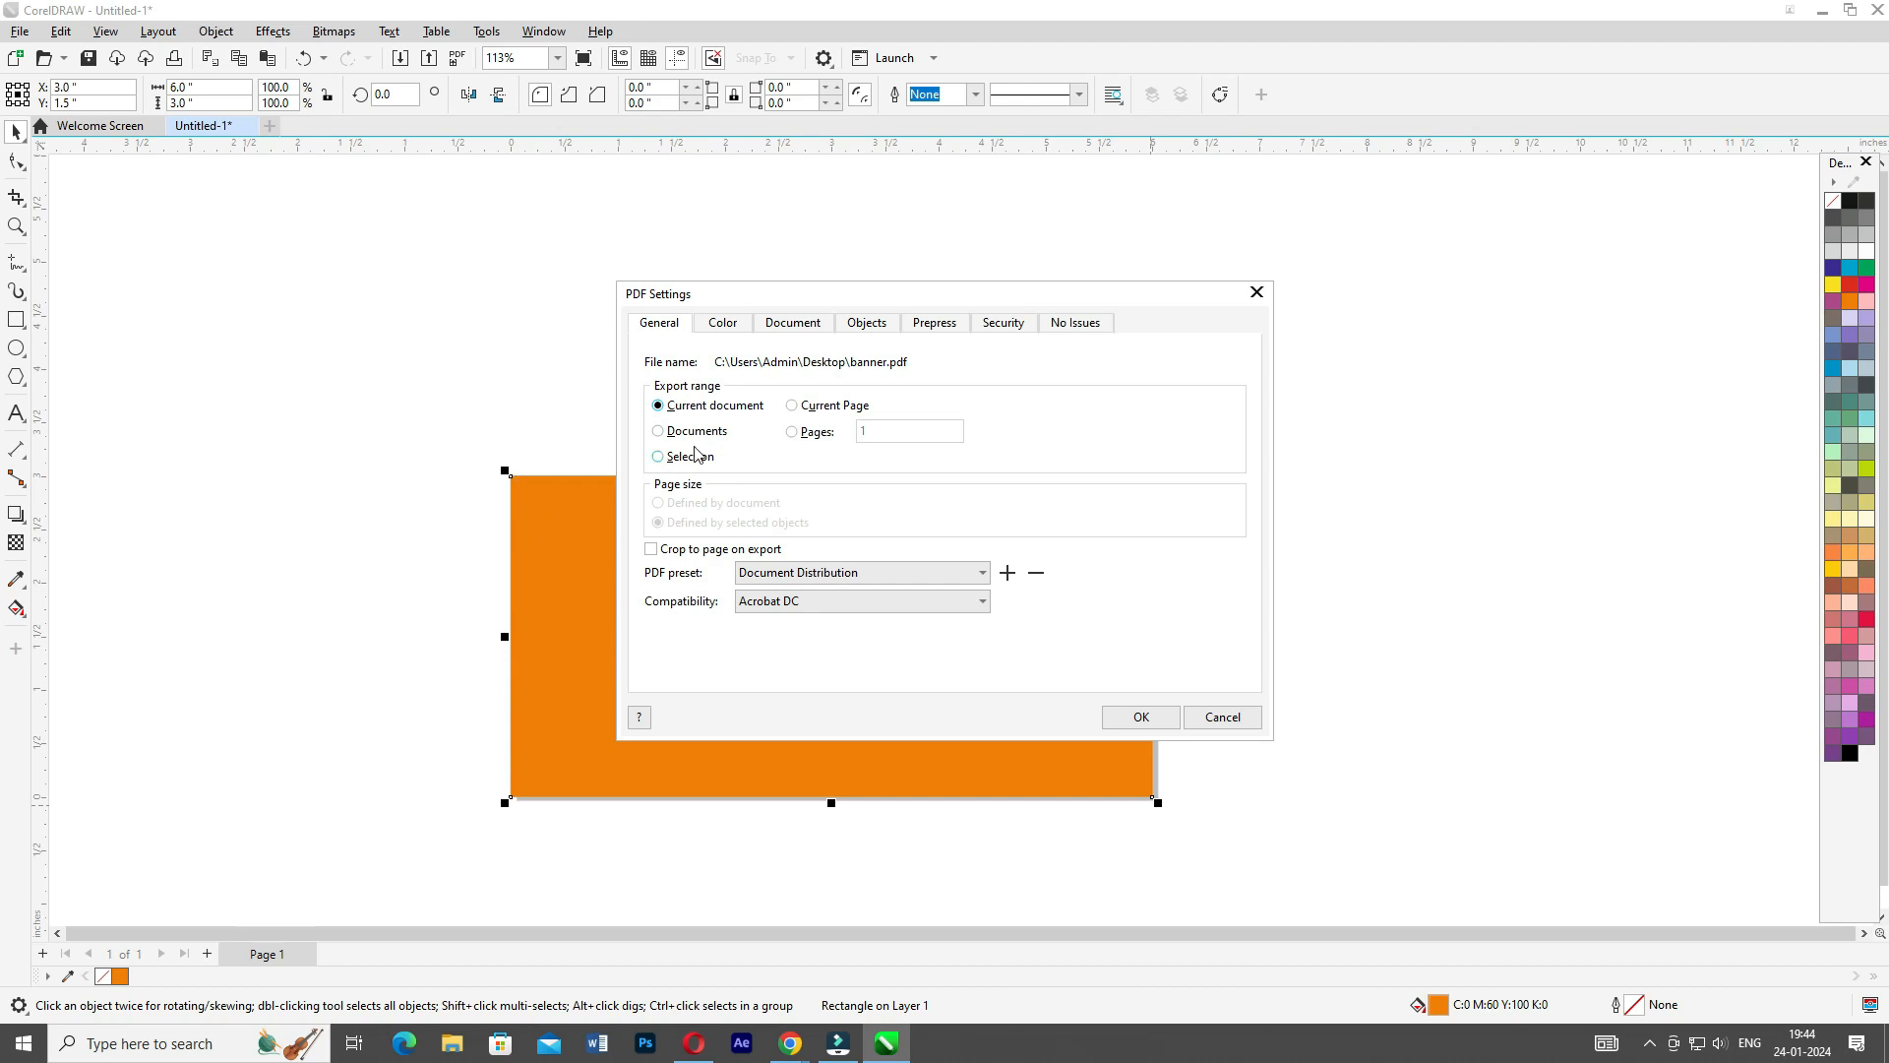
click(792, 405)
drag(890, 293, 867, 257)
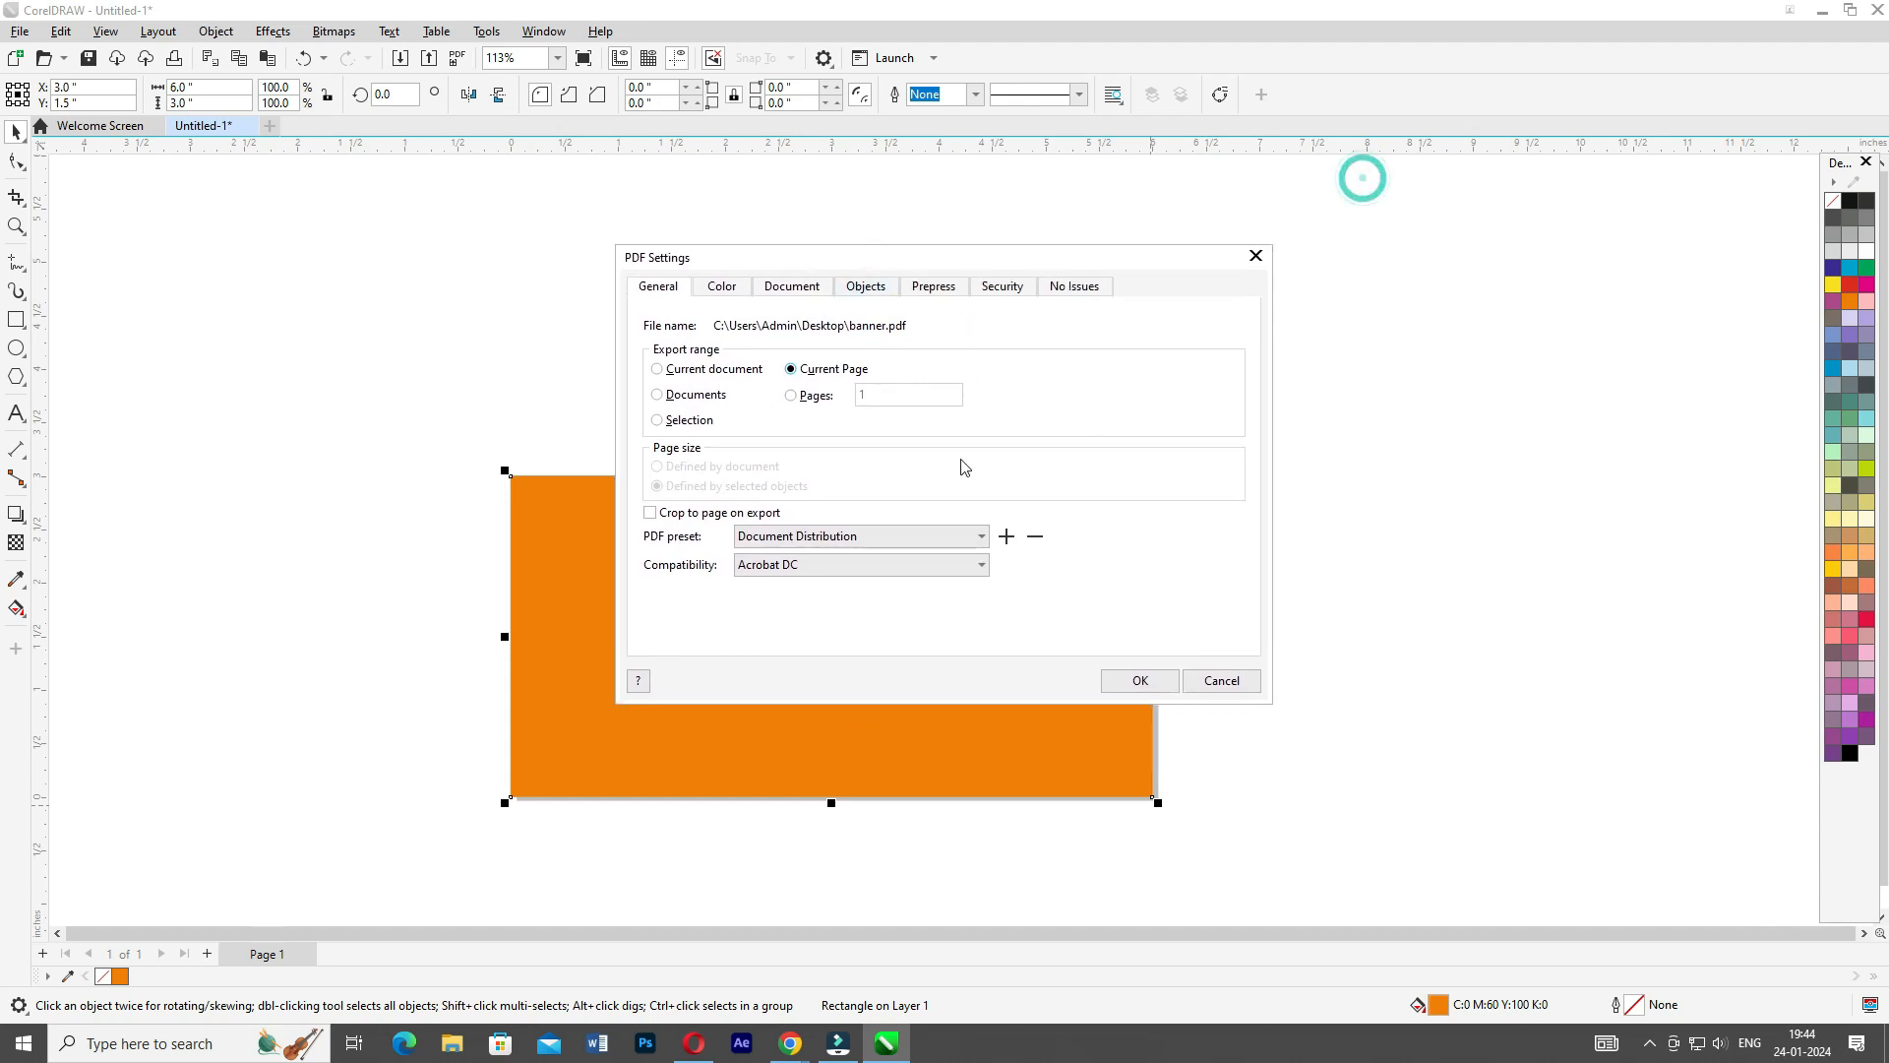
click(1136, 678)
Switch to File Explorer and open the Desktop's "banner" PDF in a maximized Microsoft Edge window, making Edge the default for .pdf files
click(452, 1044)
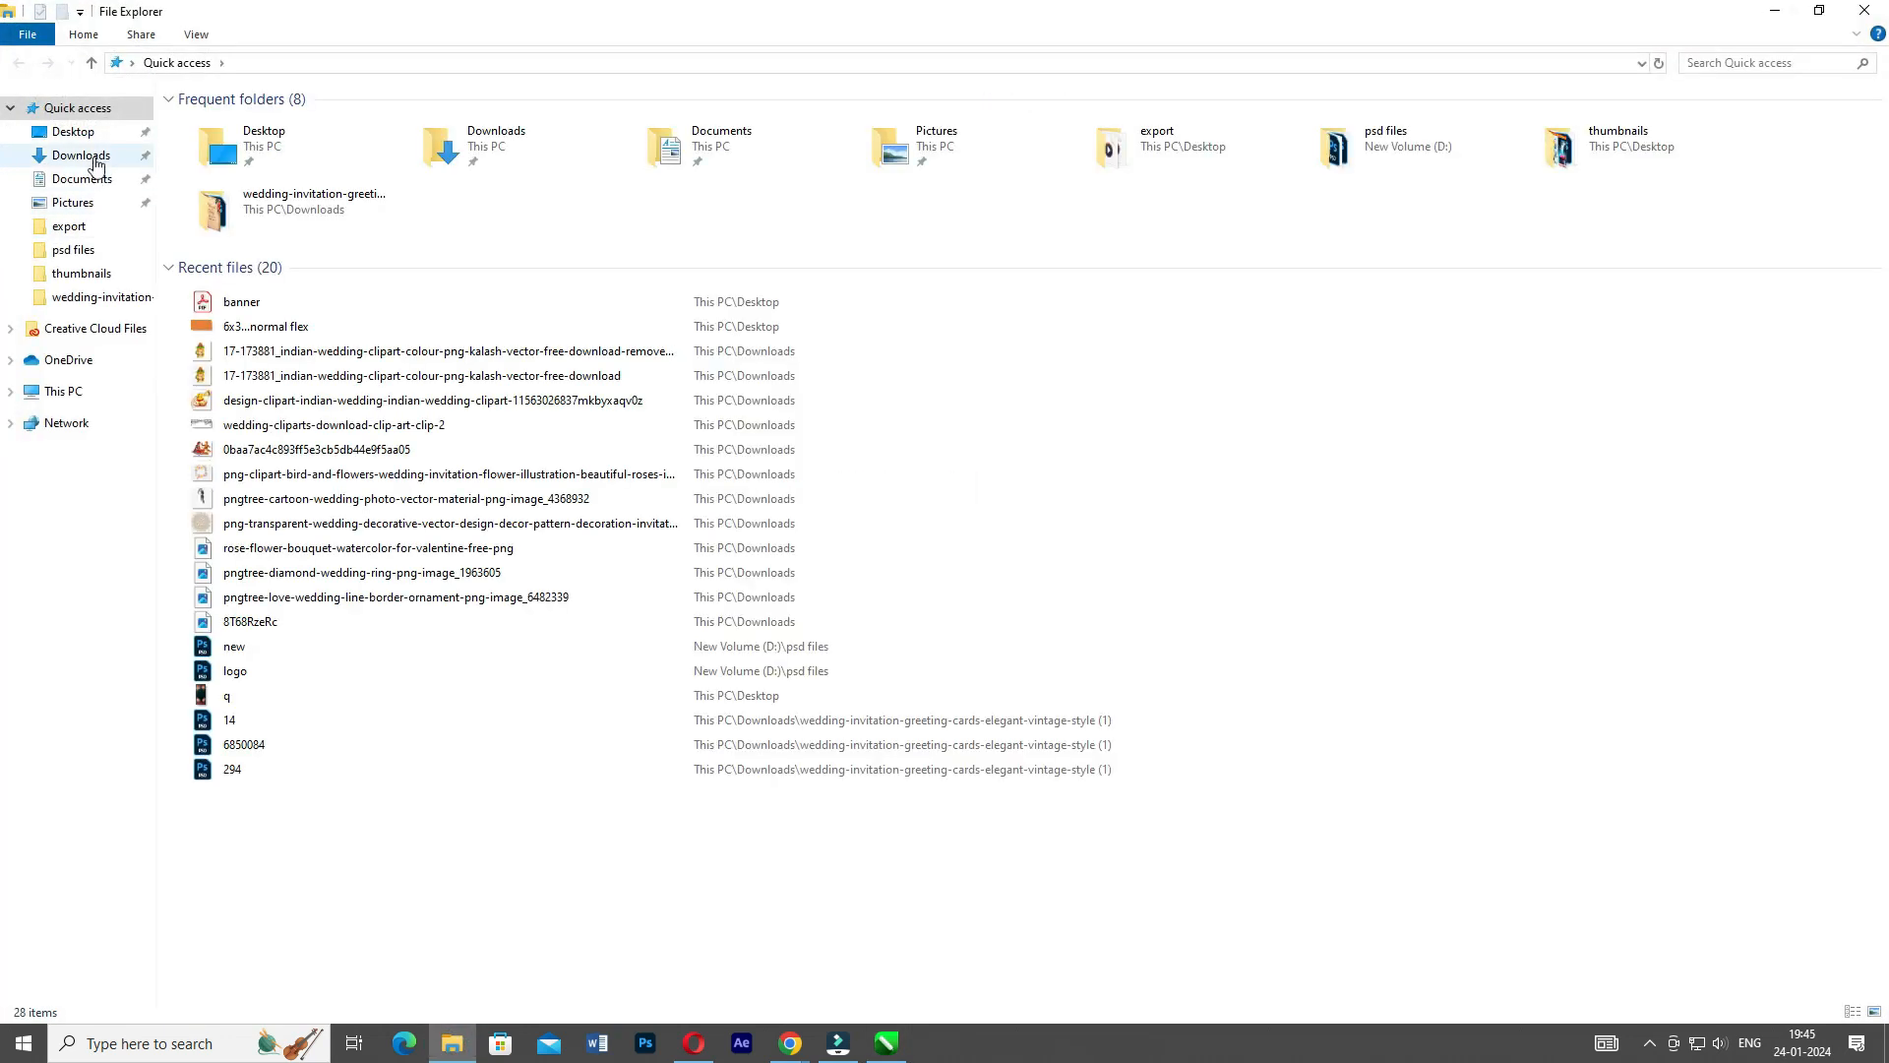
click(59, 132)
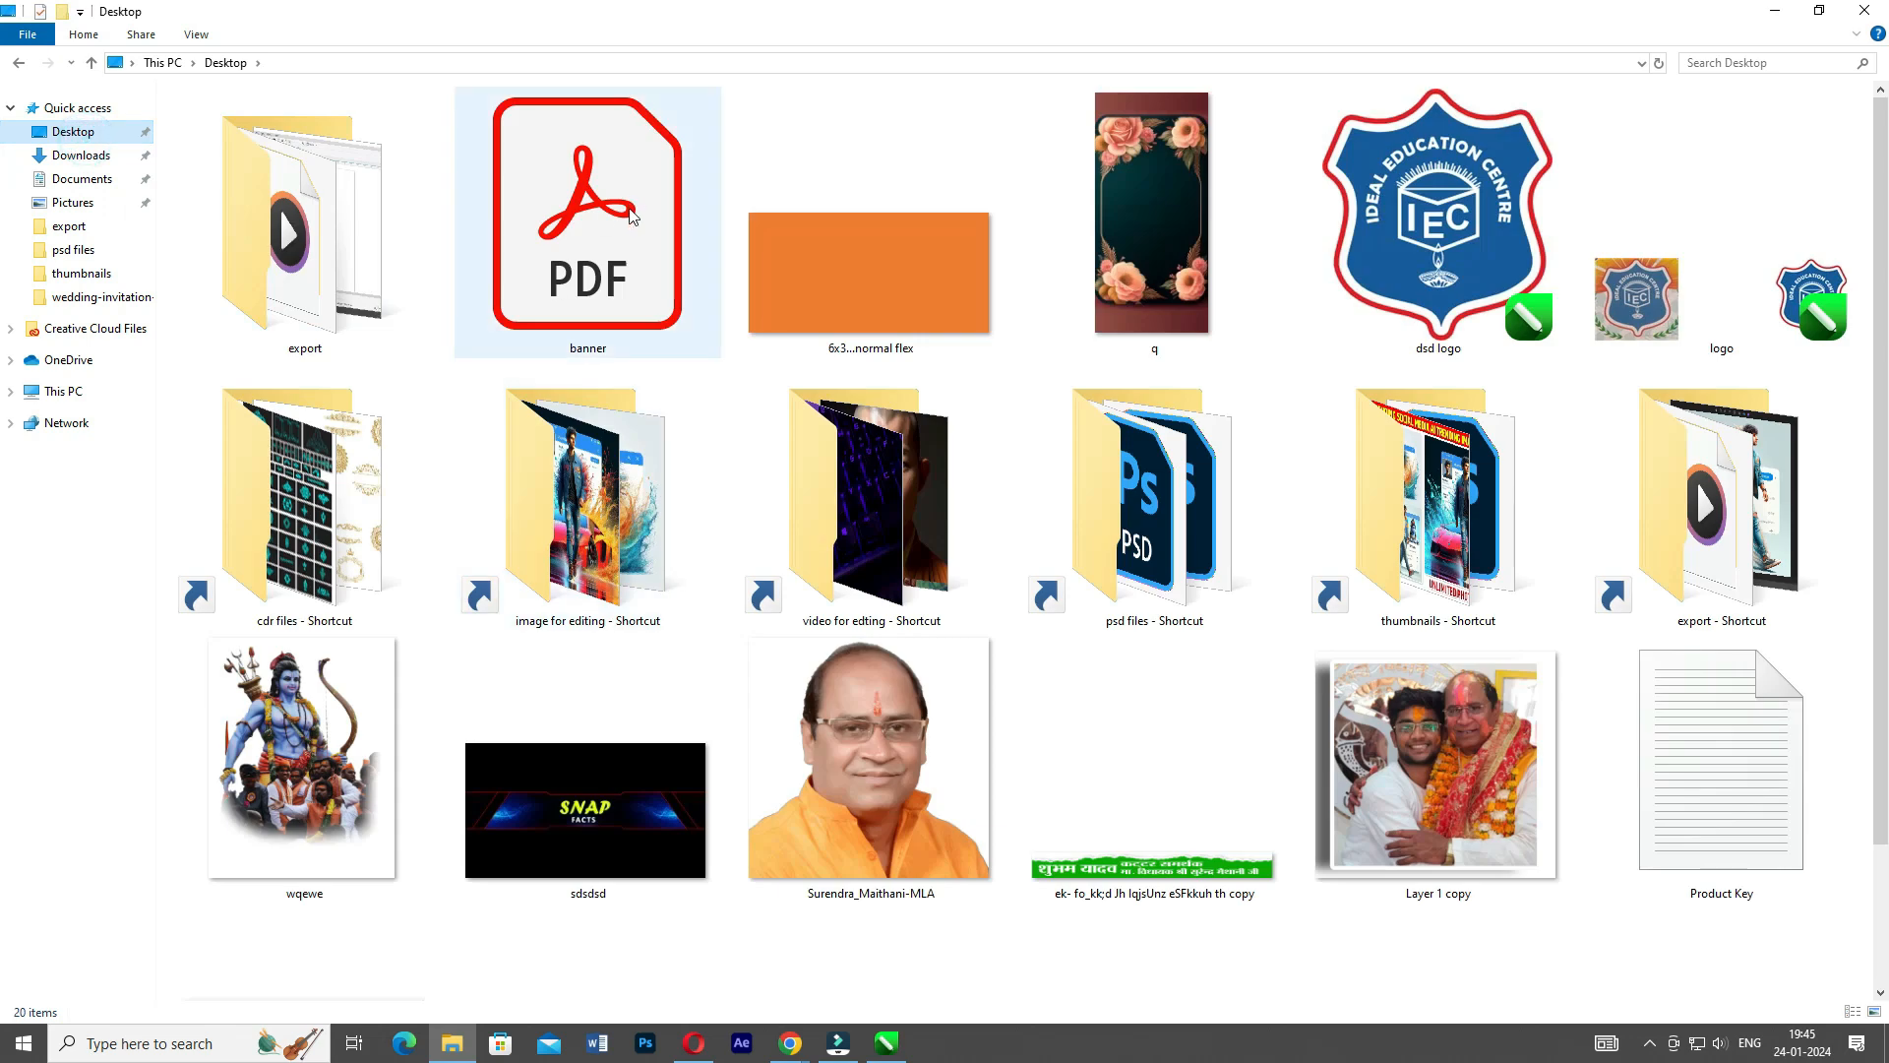
double_click(588, 272)
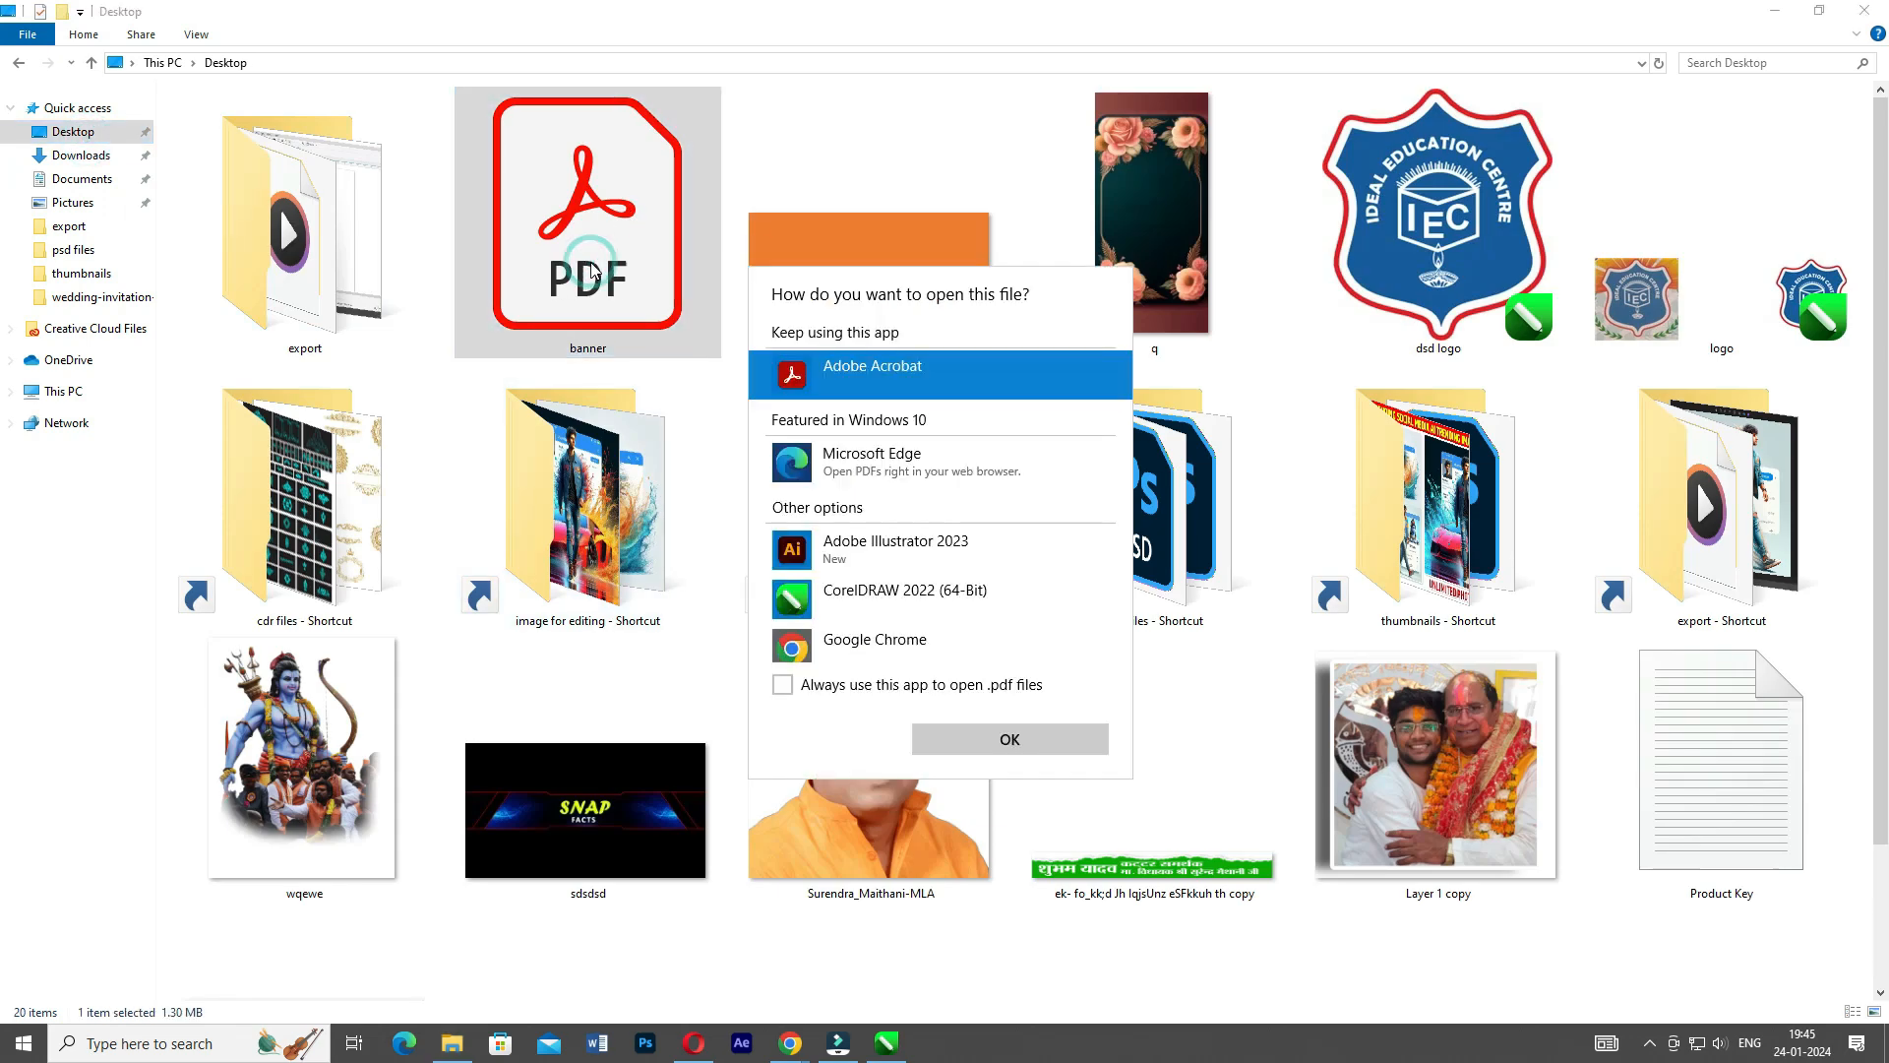
click(824, 684)
click(900, 461)
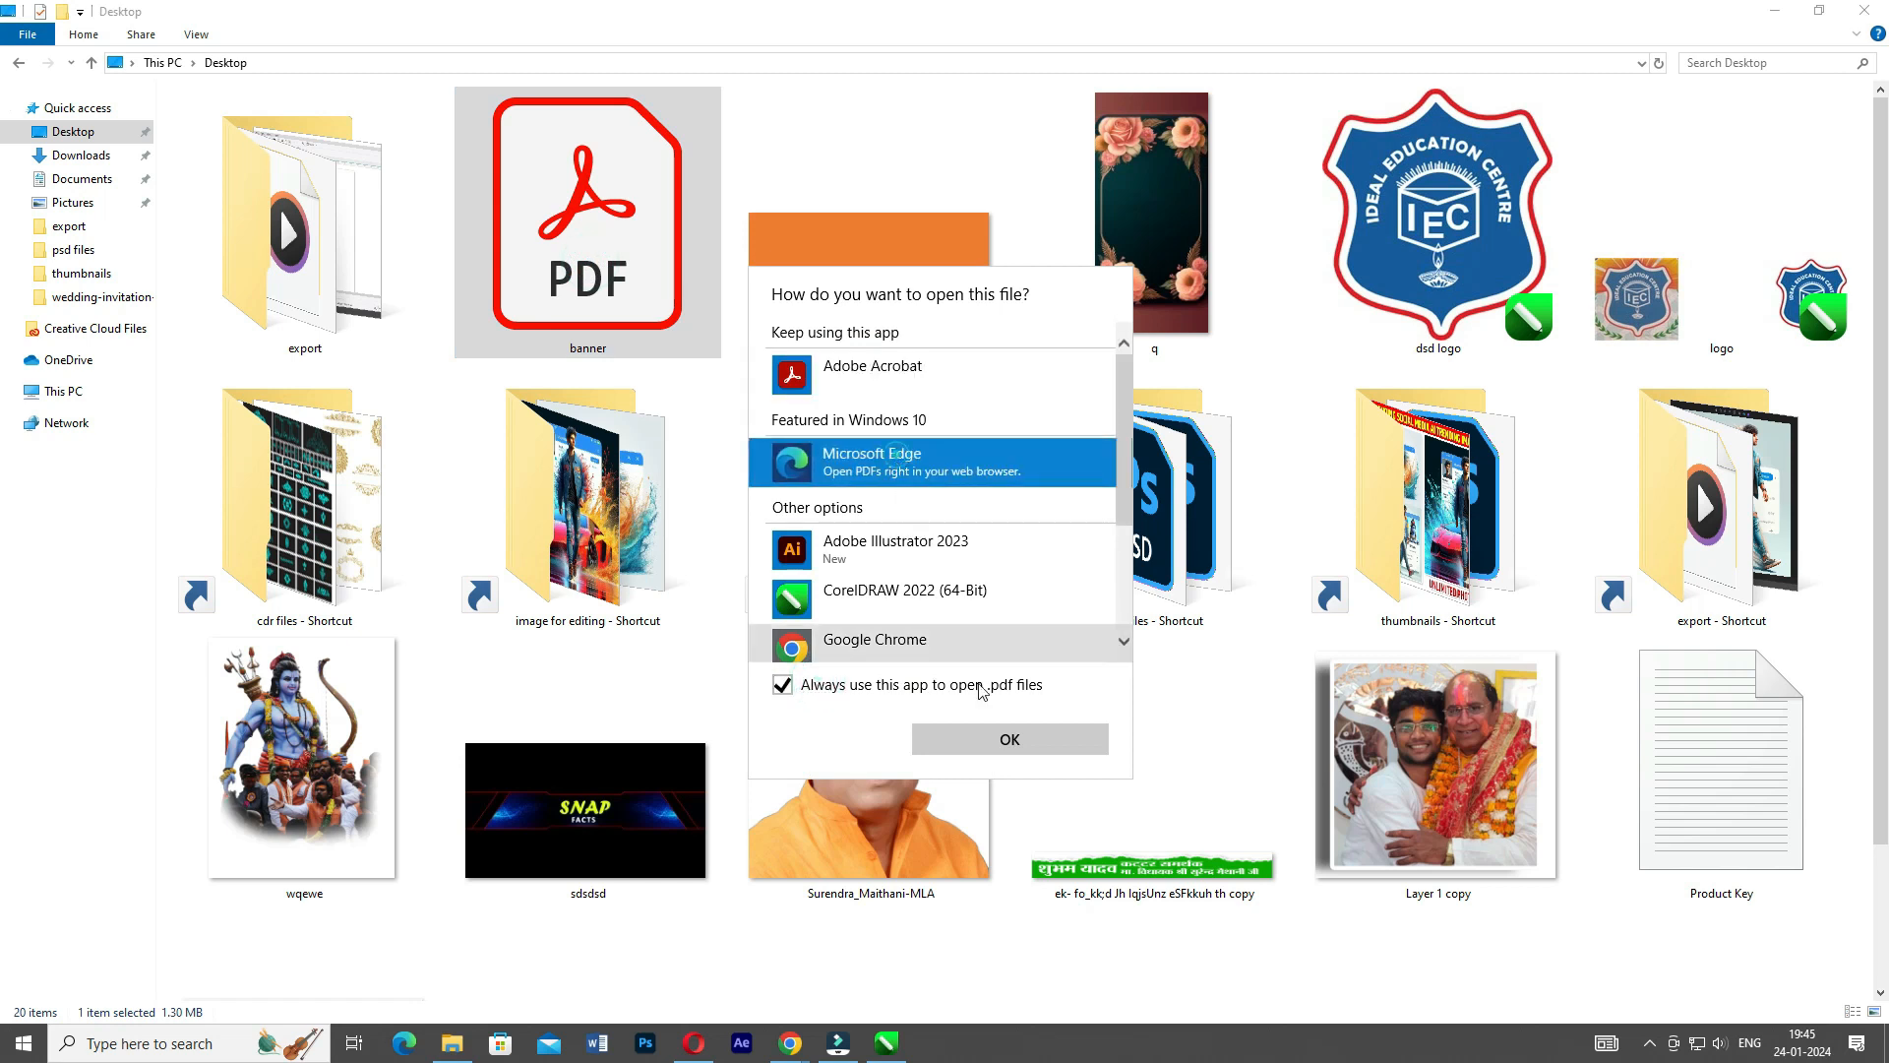
click(993, 739)
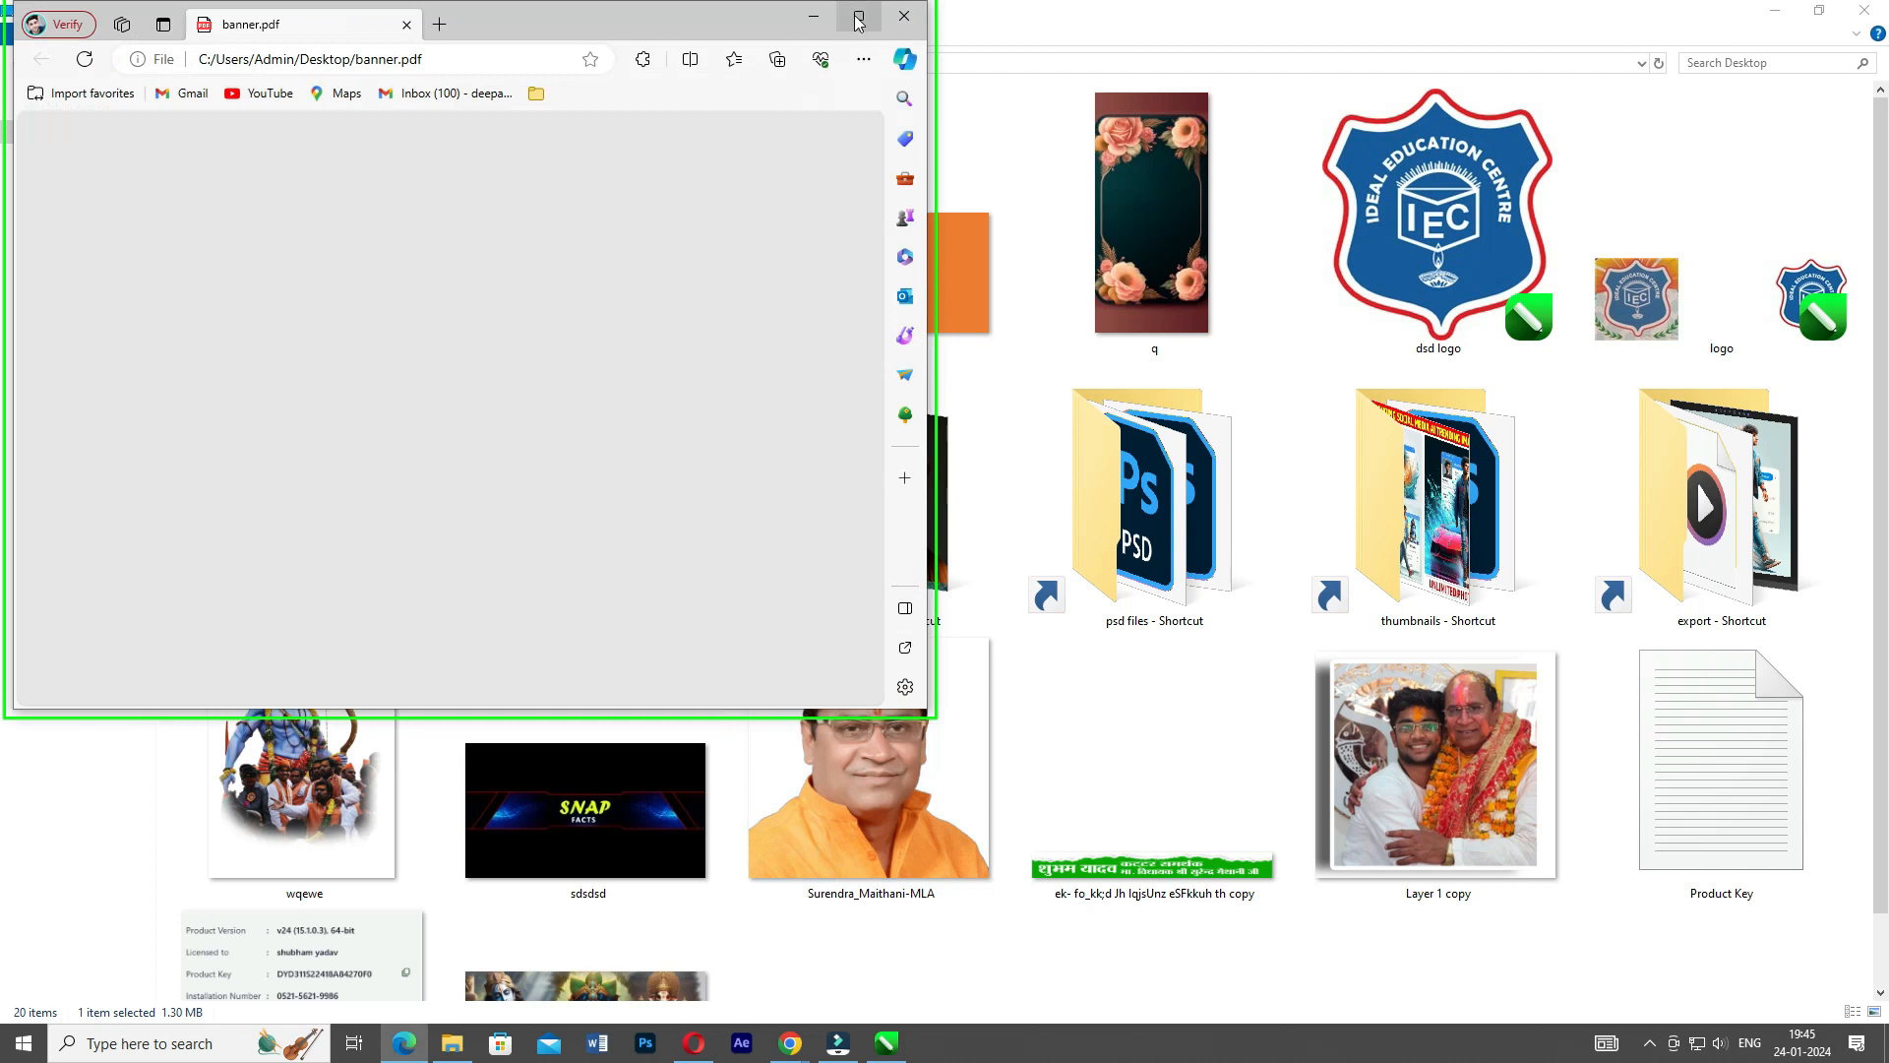
click(859, 17)
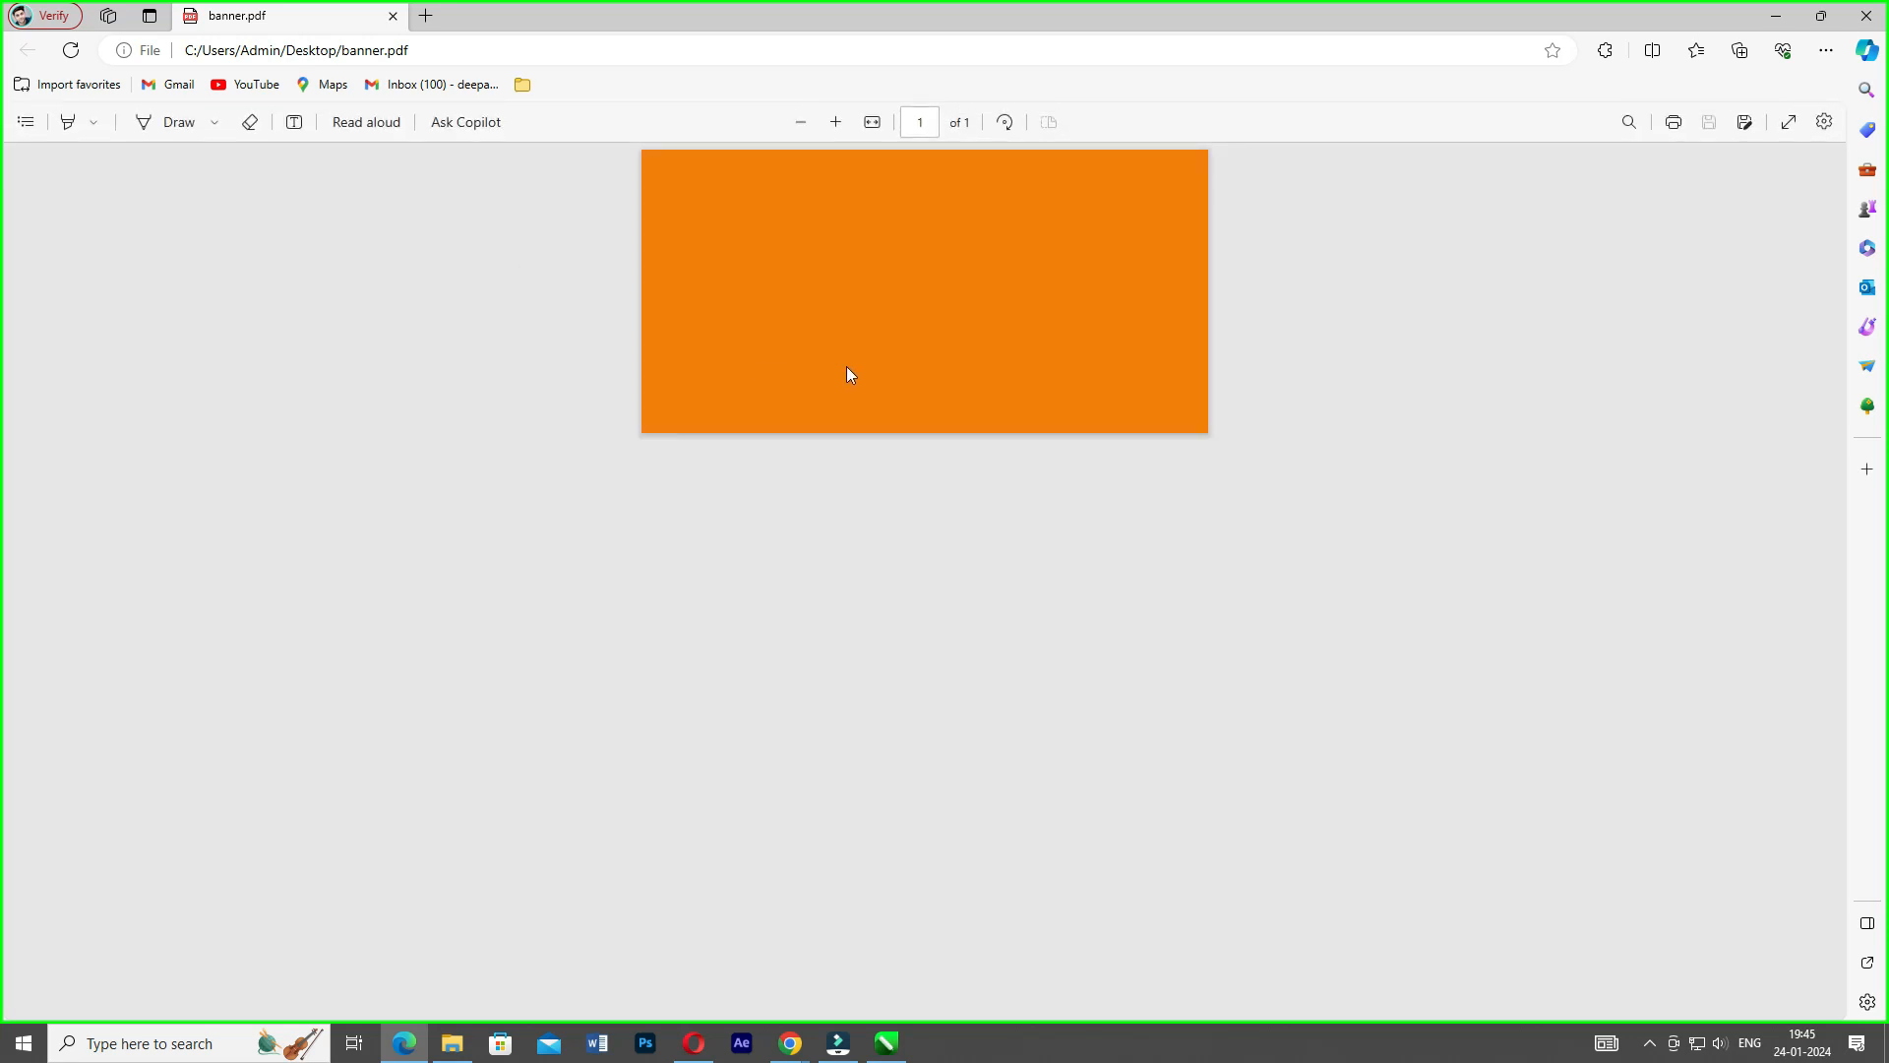
Inspect the exported banner page at different magnifications, close the PDF and return to CorelDRAW
scroll(981, 251, up, 4)
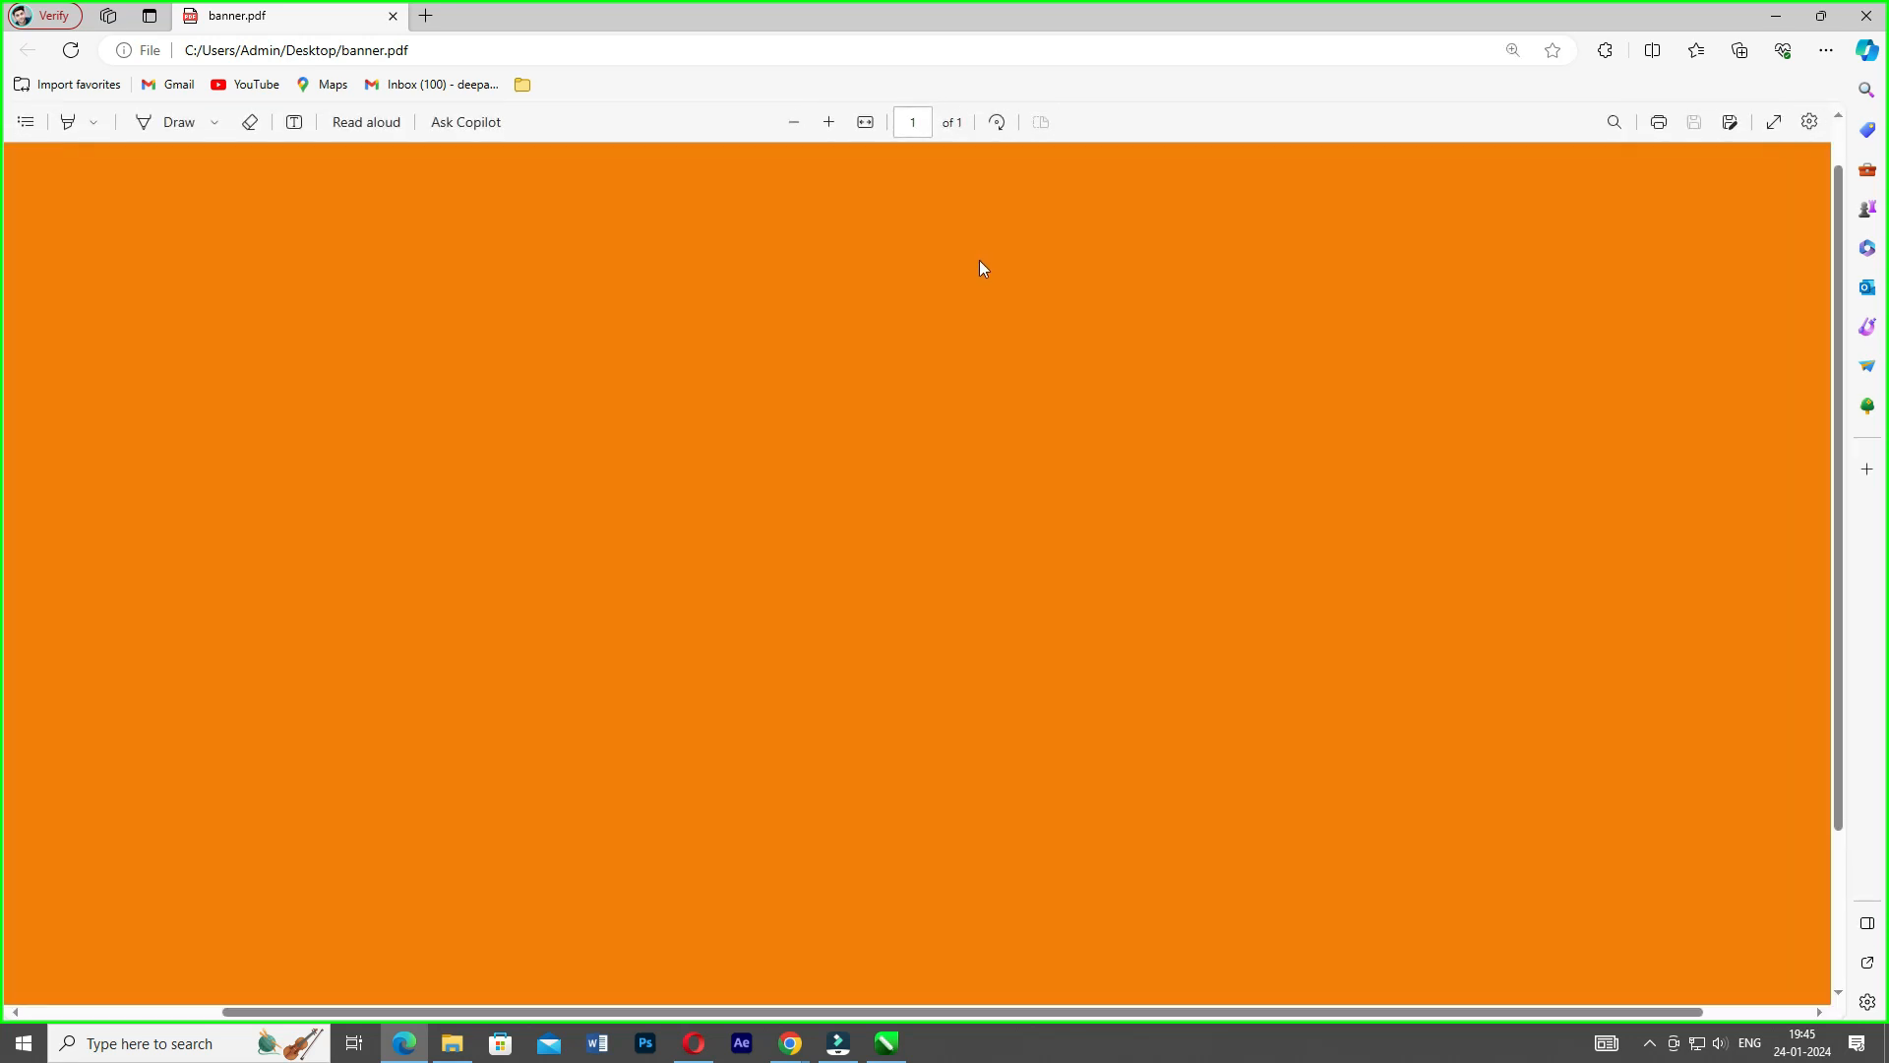
scroll(978, 260, down, 3)
scroll(976, 266, up, 1)
scroll(972, 266, down, 3)
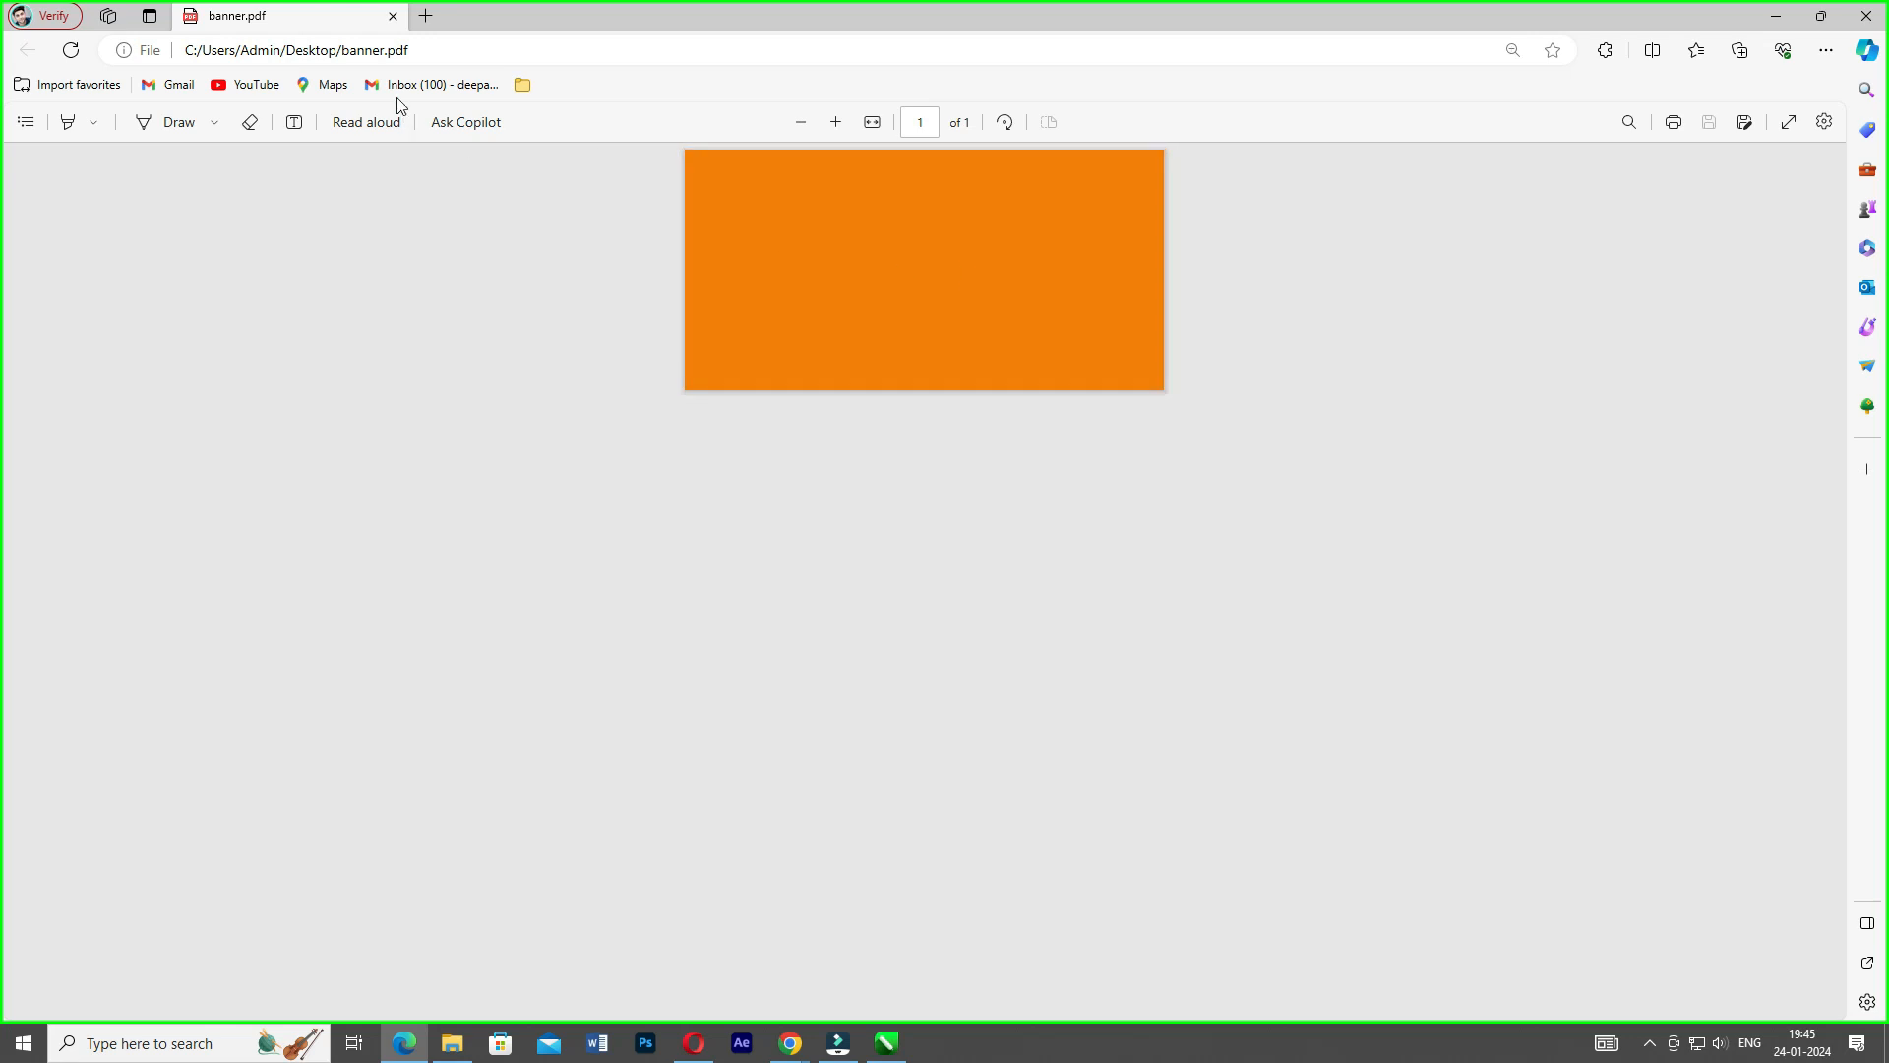
click(394, 16)
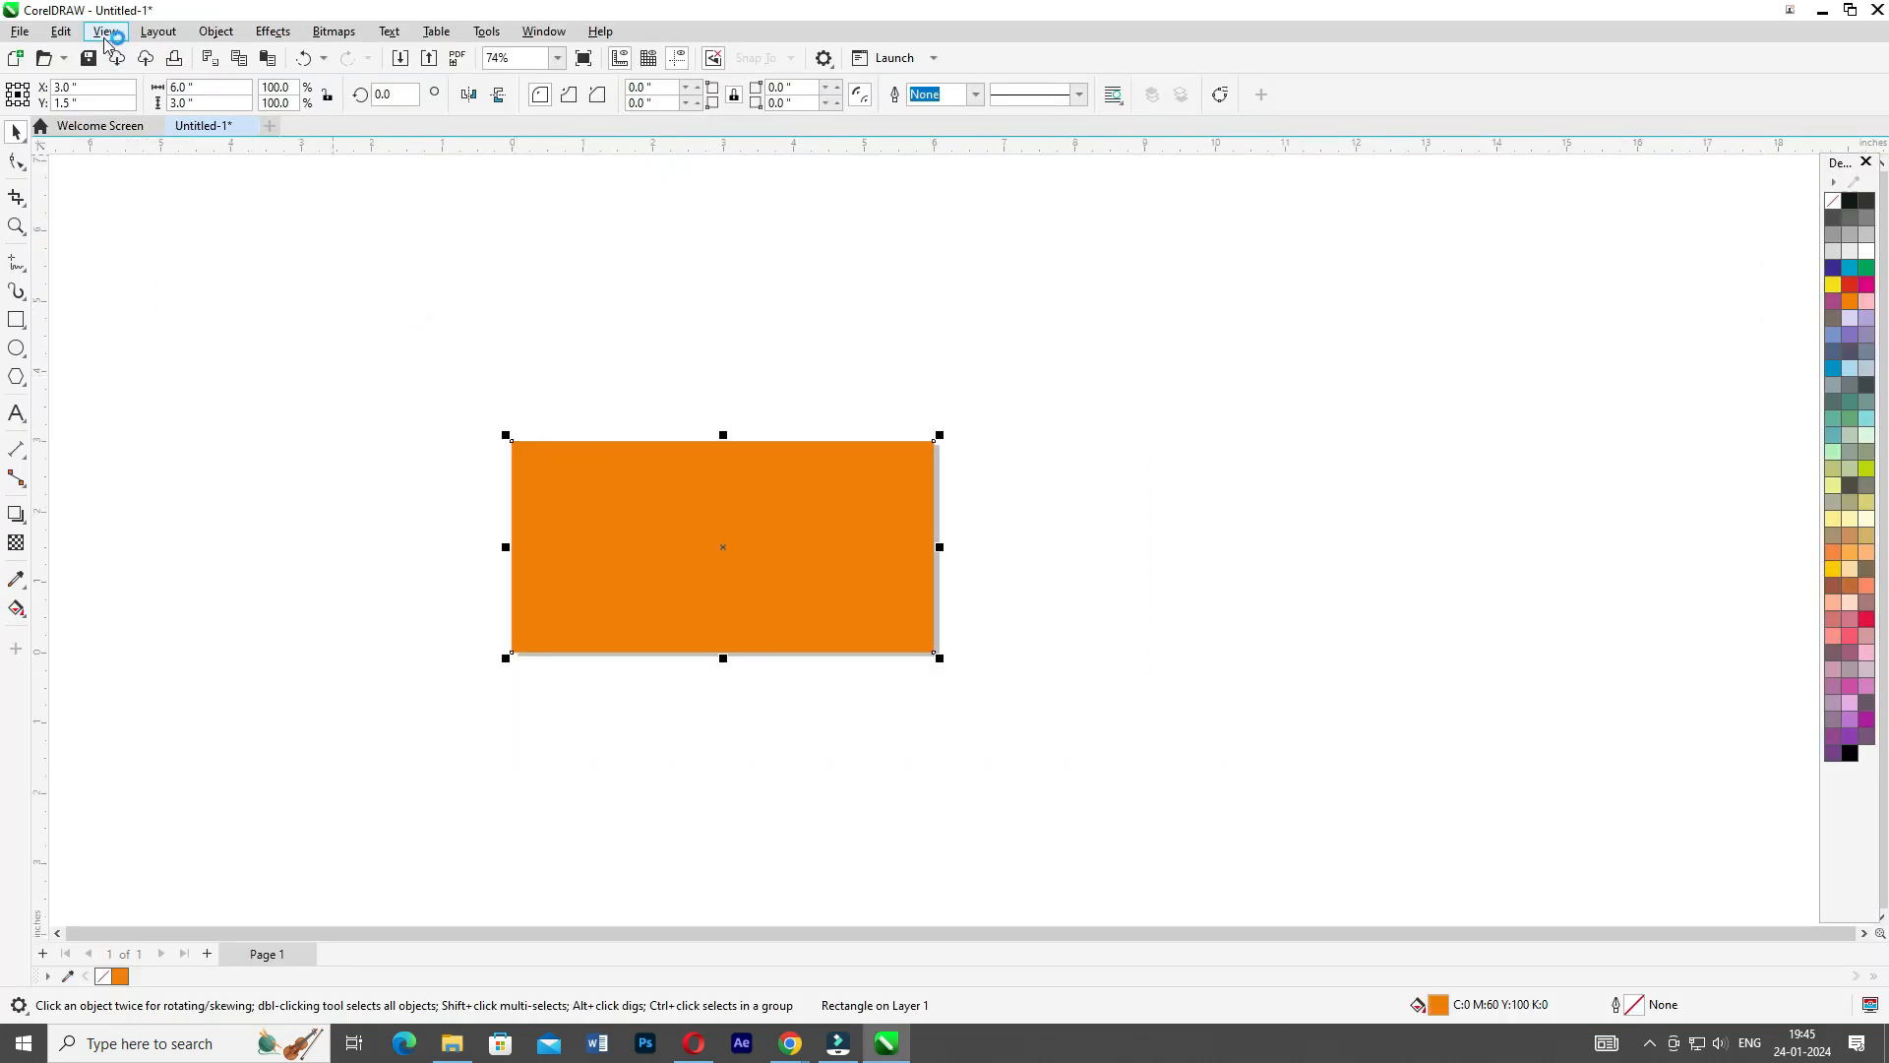
Start another export of the selected rectangle and look through the available file formats
key(ctrl+e)
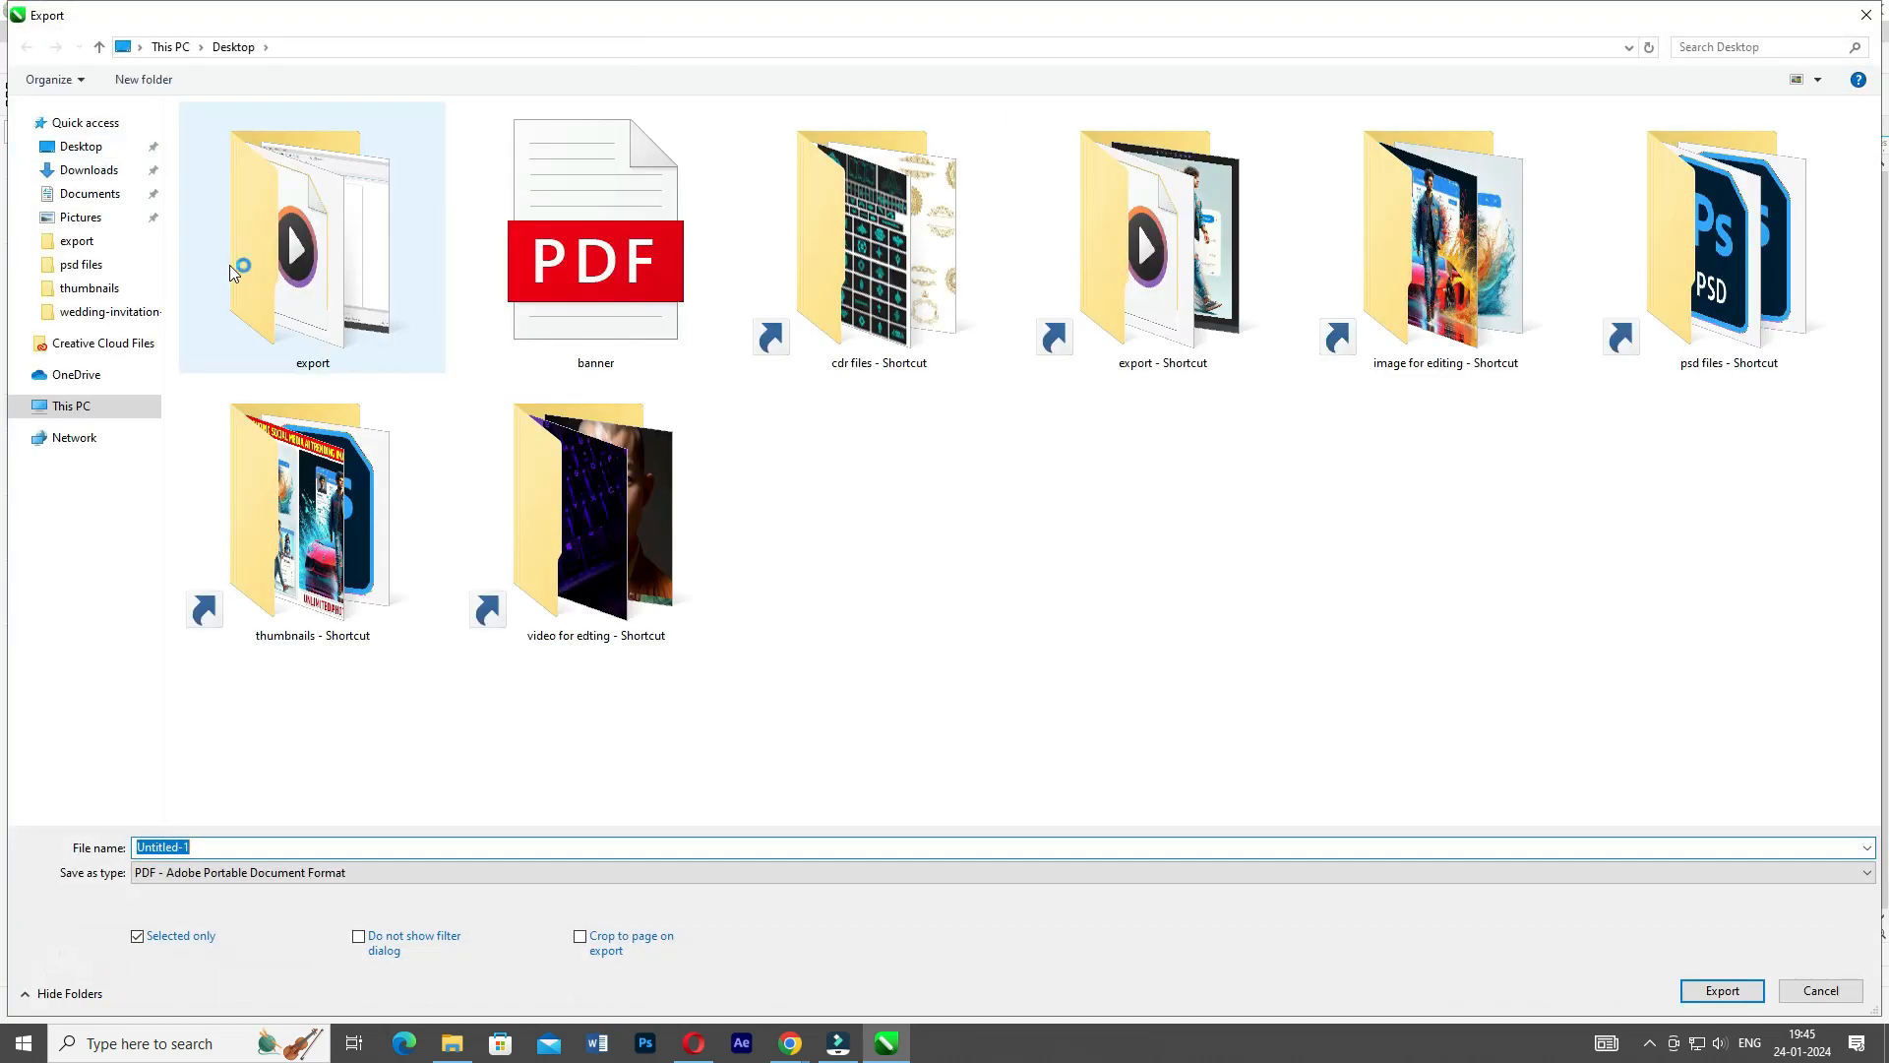
click(286, 871)
scroll(234, 770, down, 5)
scroll(234, 770, down, 3)
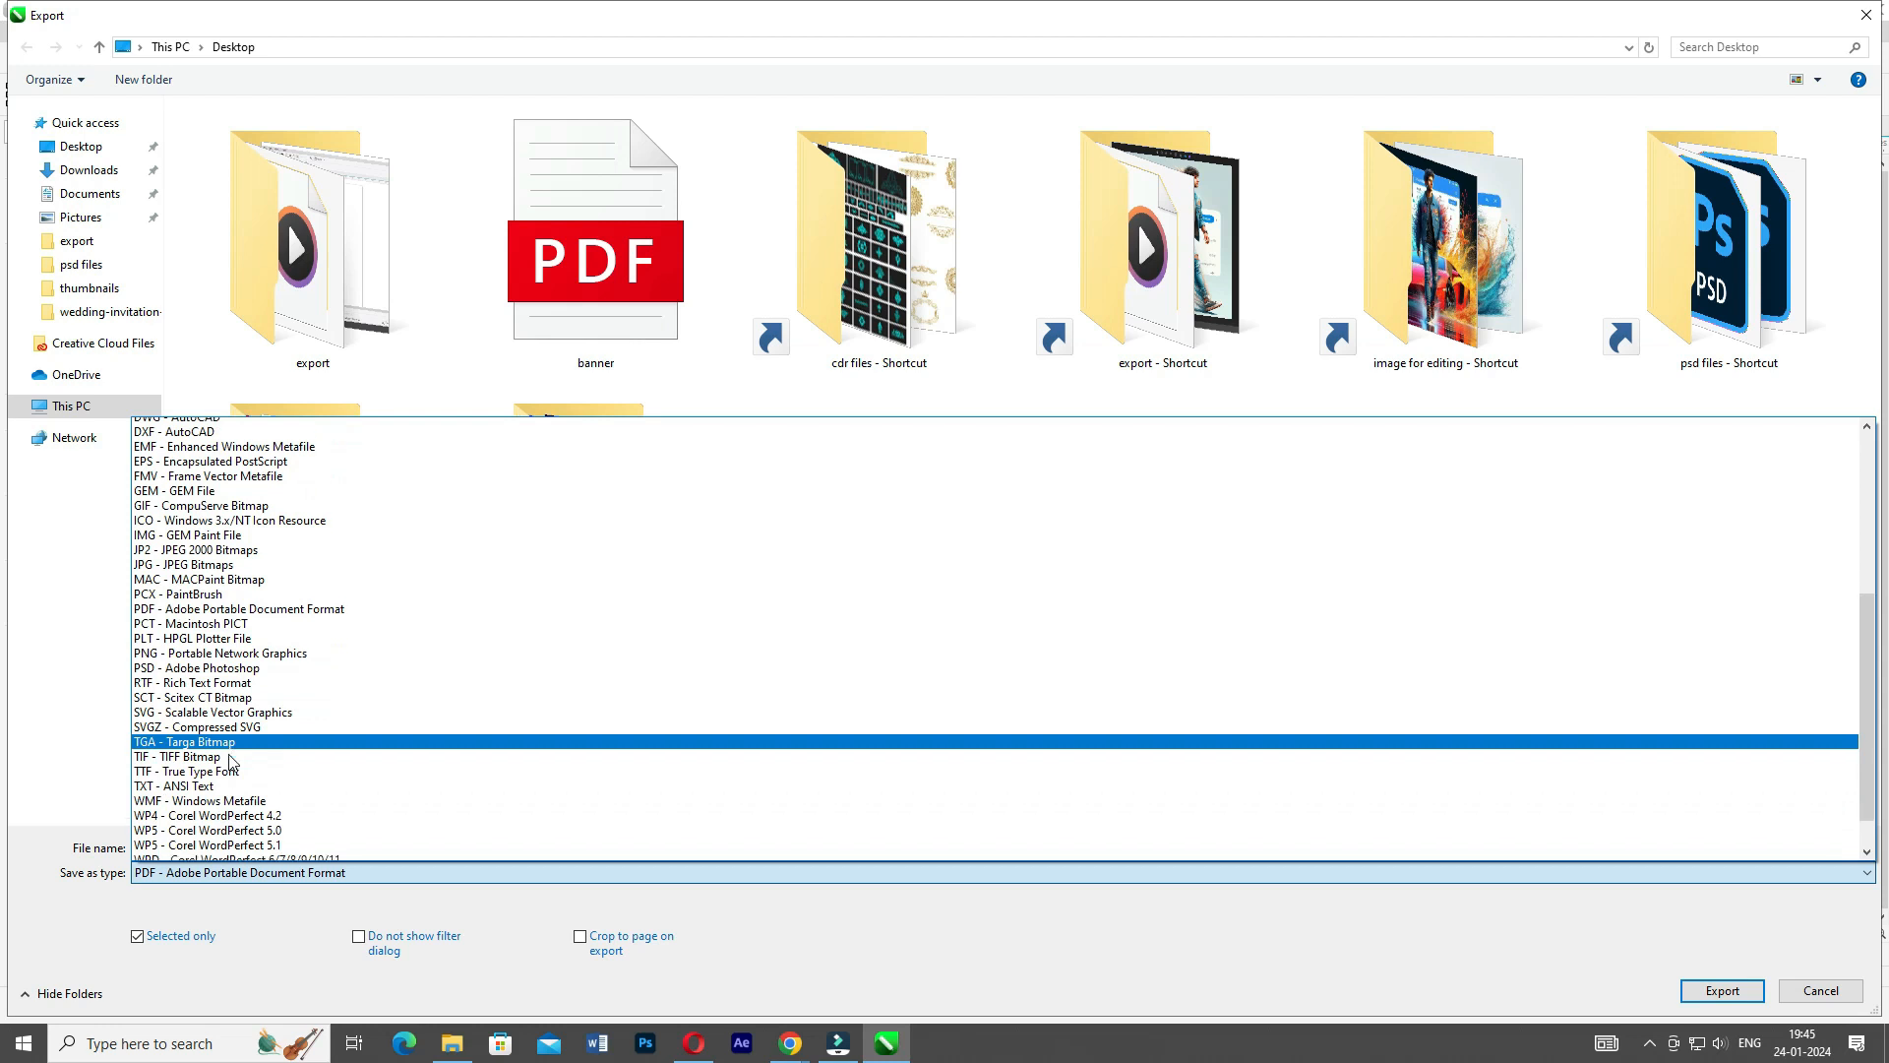
scroll(226, 757, up, 8)
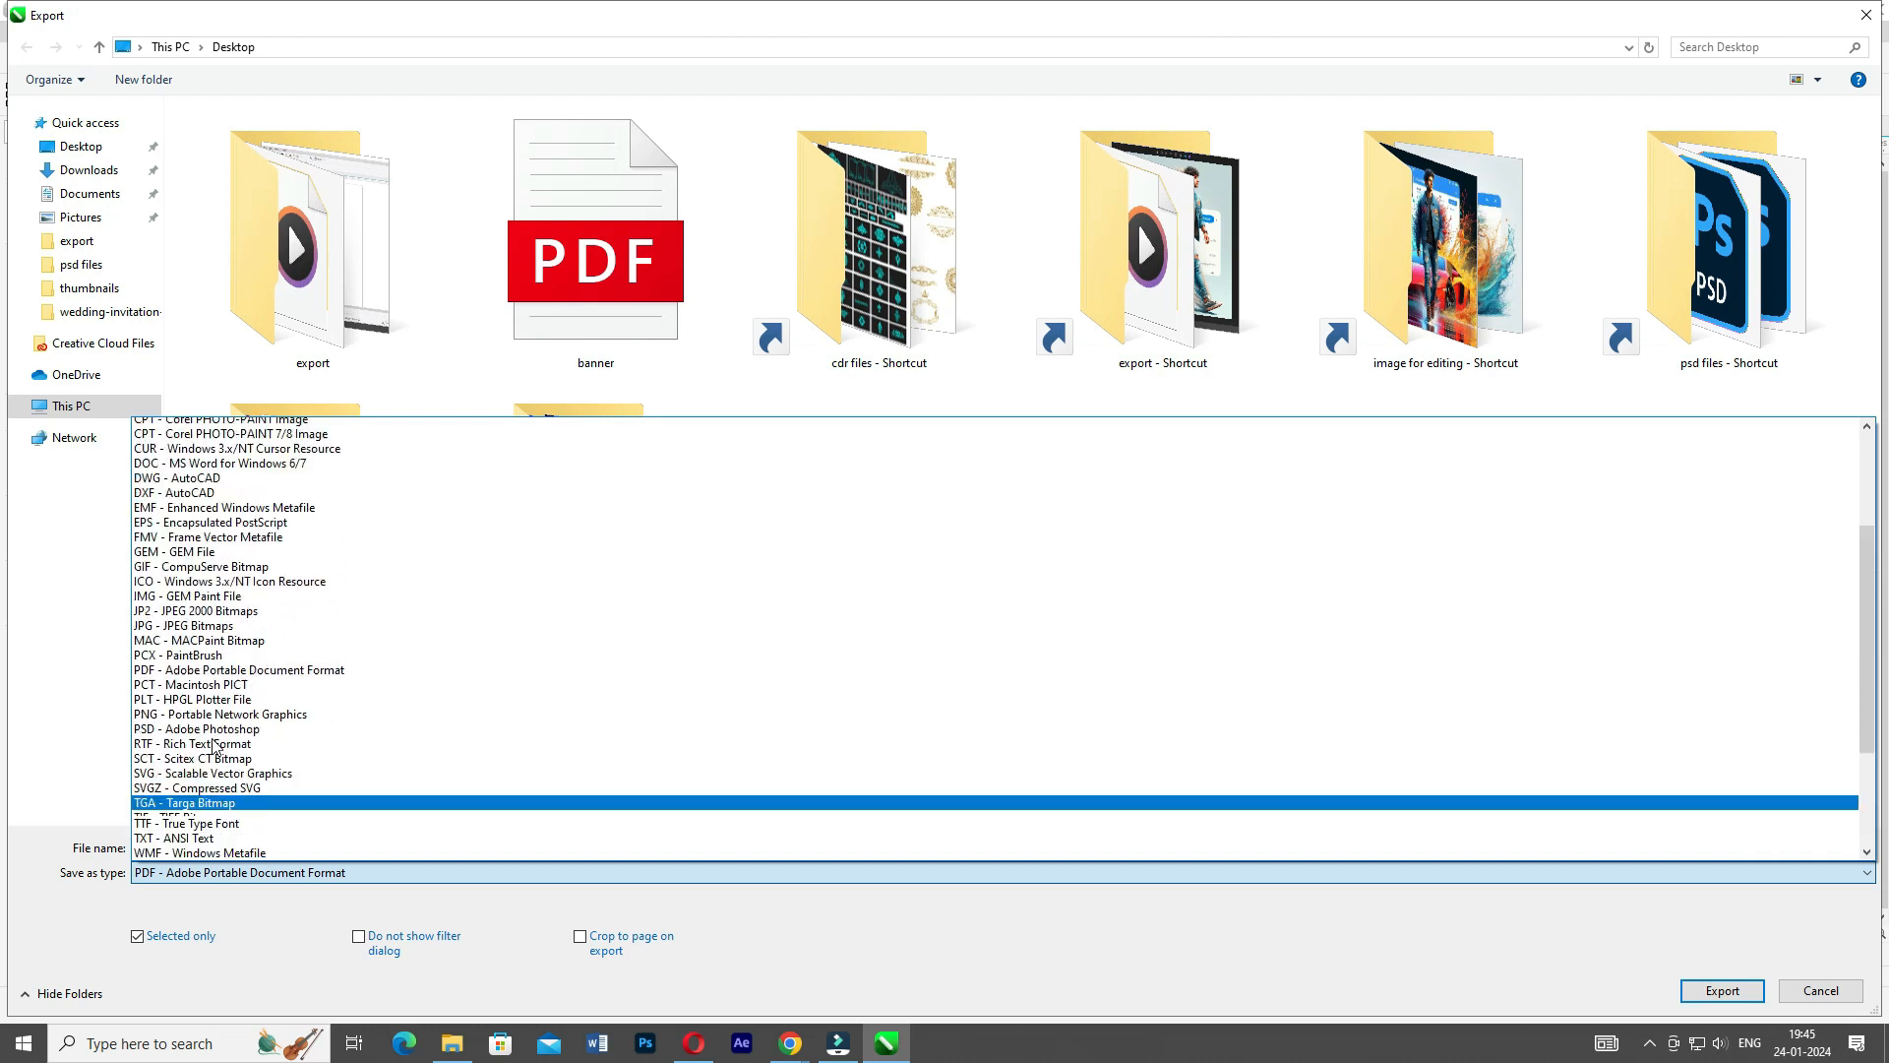